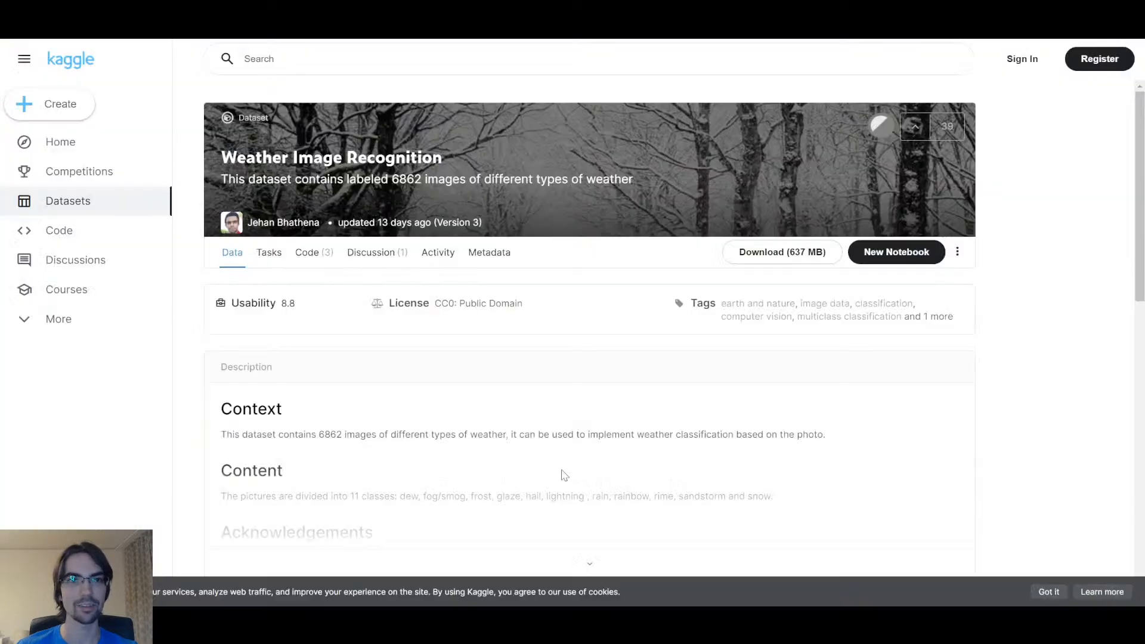
Step: Expand Kaggle's full dataset description and scroll to the Data Explorer's 11 weather class folders
scroll(1024, 376, "down", 1)
scroll(1023, 376, "down", 1)
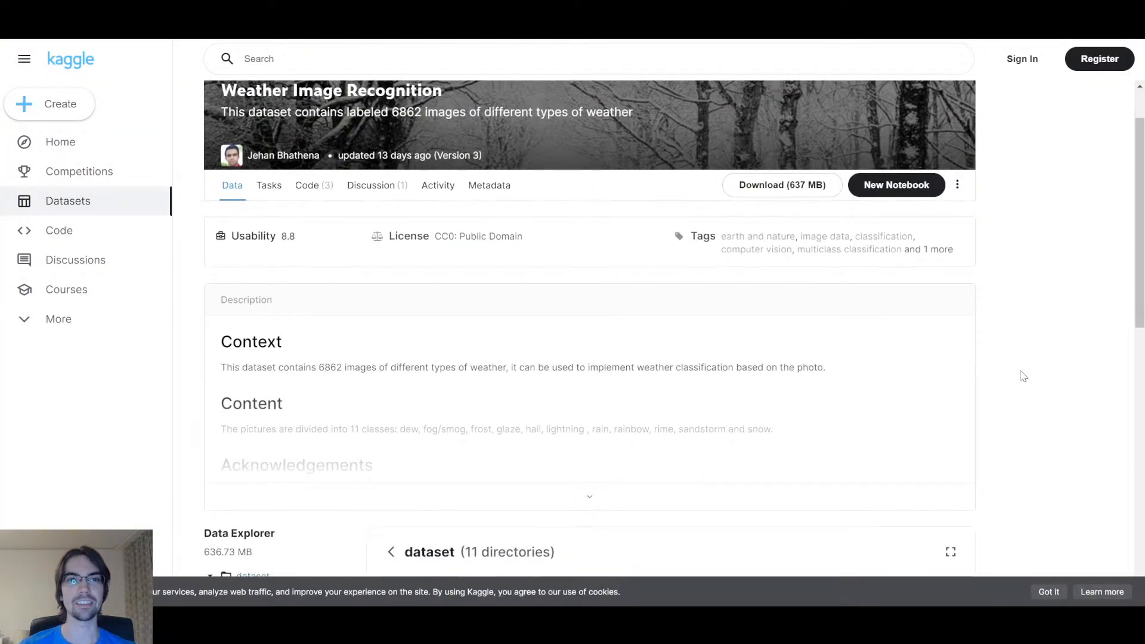
scroll(1023, 379, "up", 2)
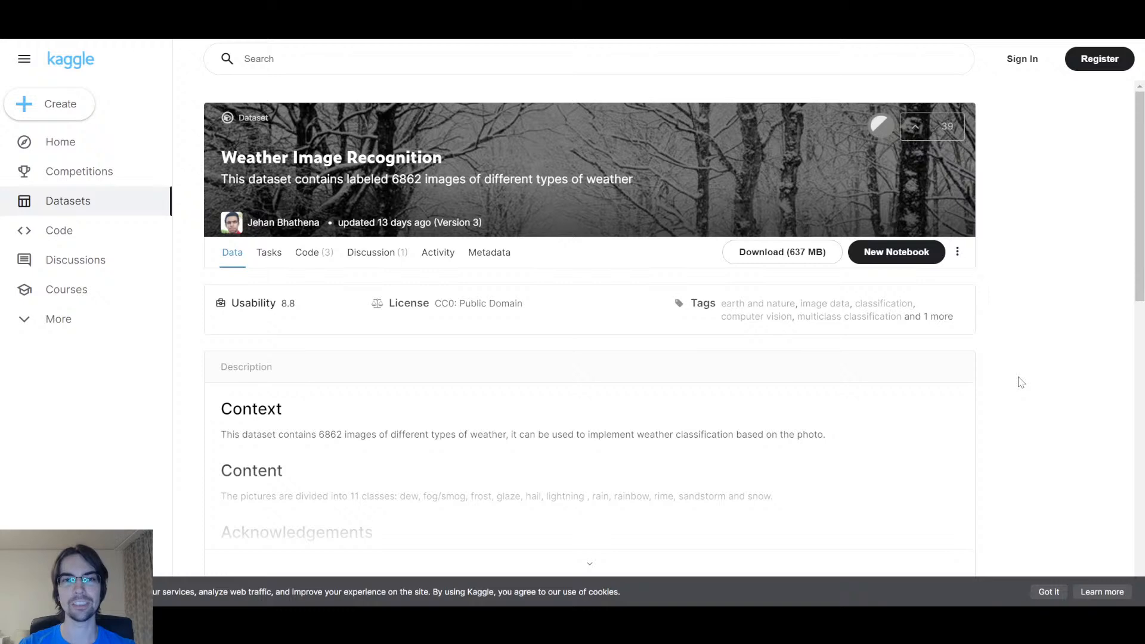
scroll(852, 353, "down", 3)
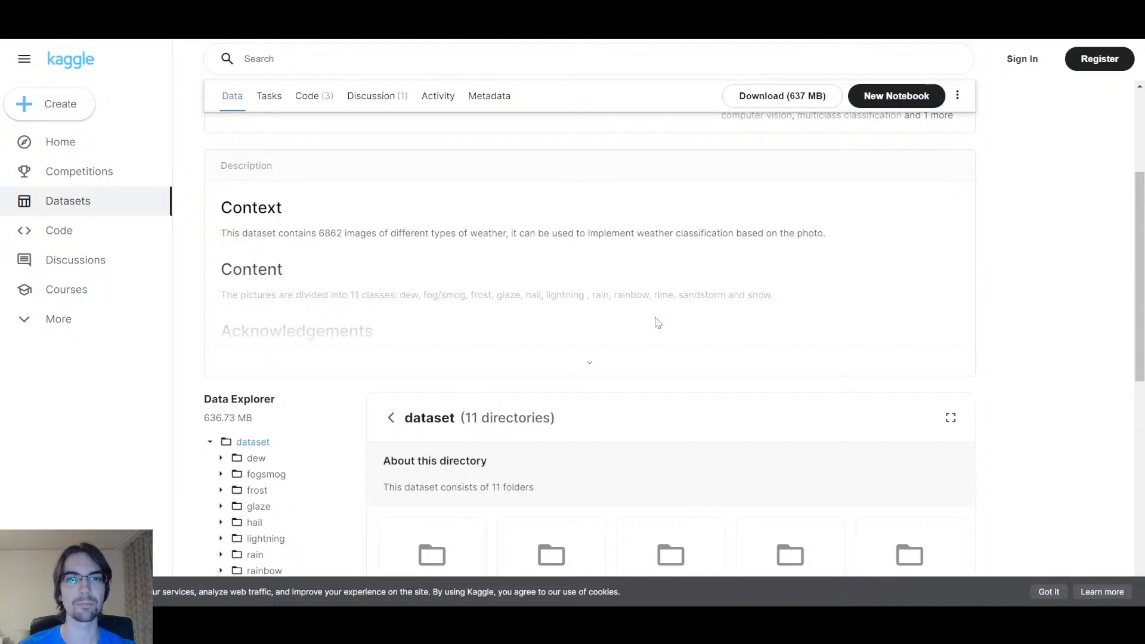
left_click(590, 367)
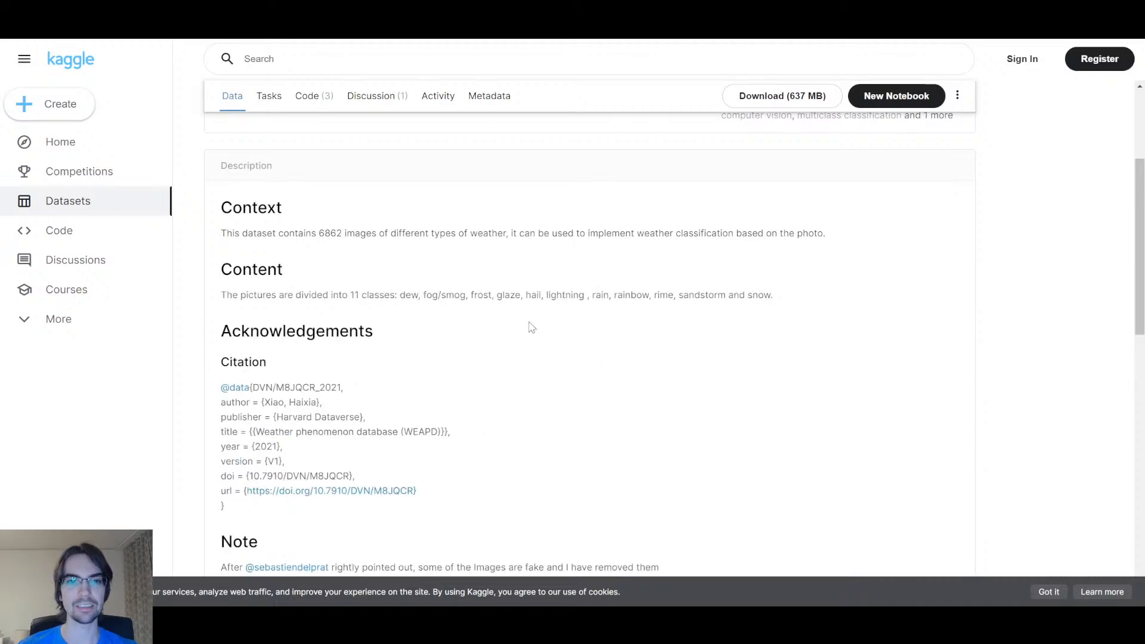
scroll(532, 325, "down", 6)
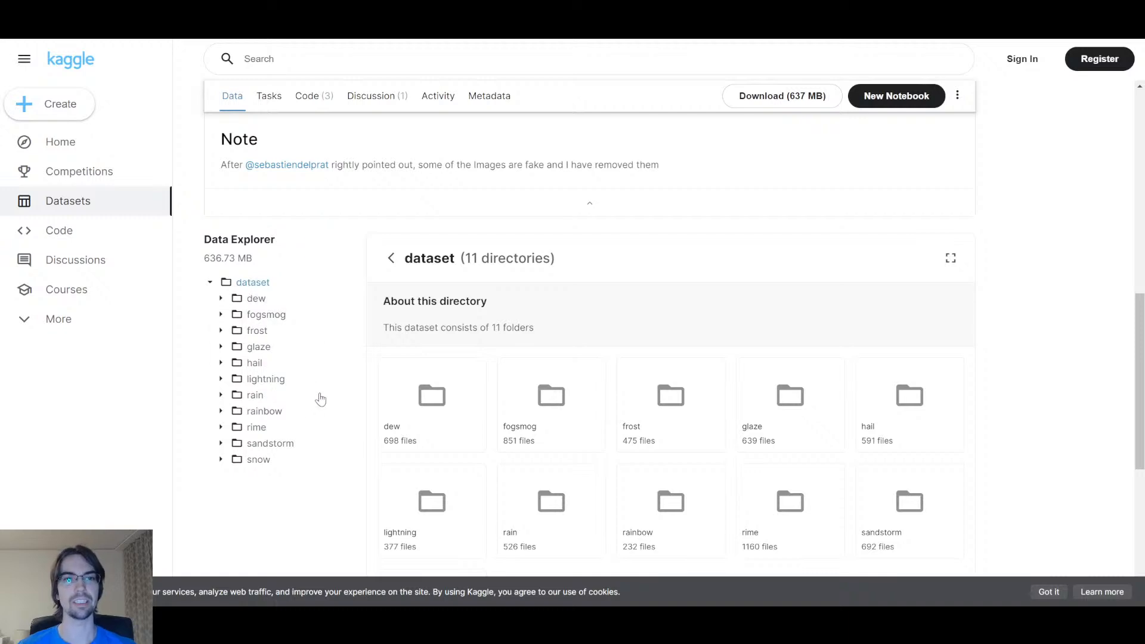
Step: Browse the snow, glaze, frost and dew folder images, then collapse dew, frost and glaze
left_click(262, 463)
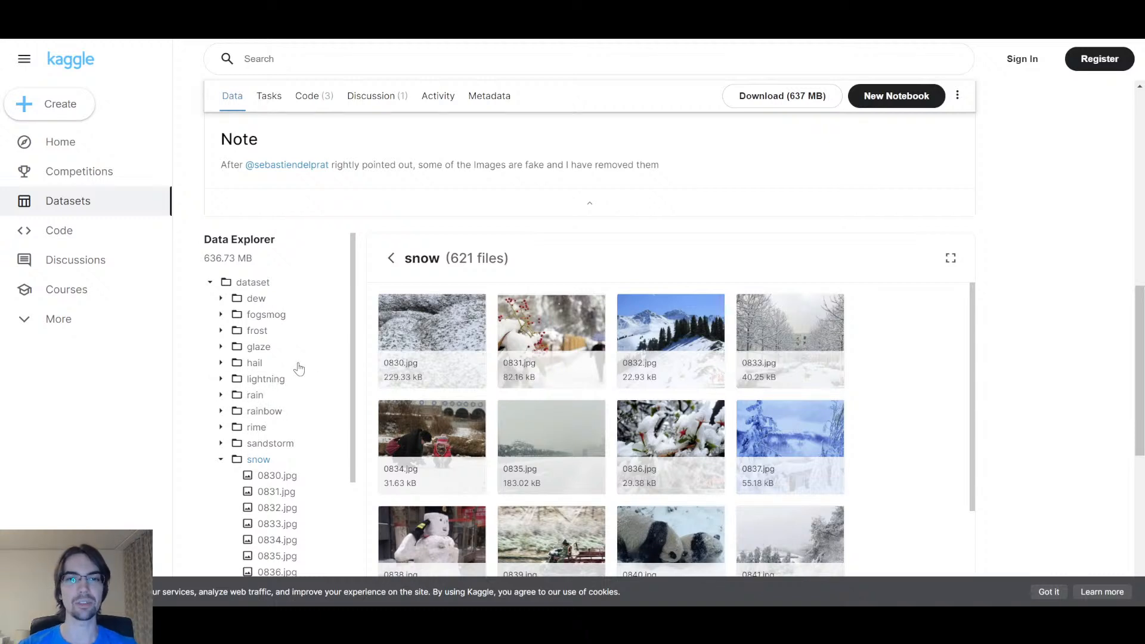
left_click(263, 346)
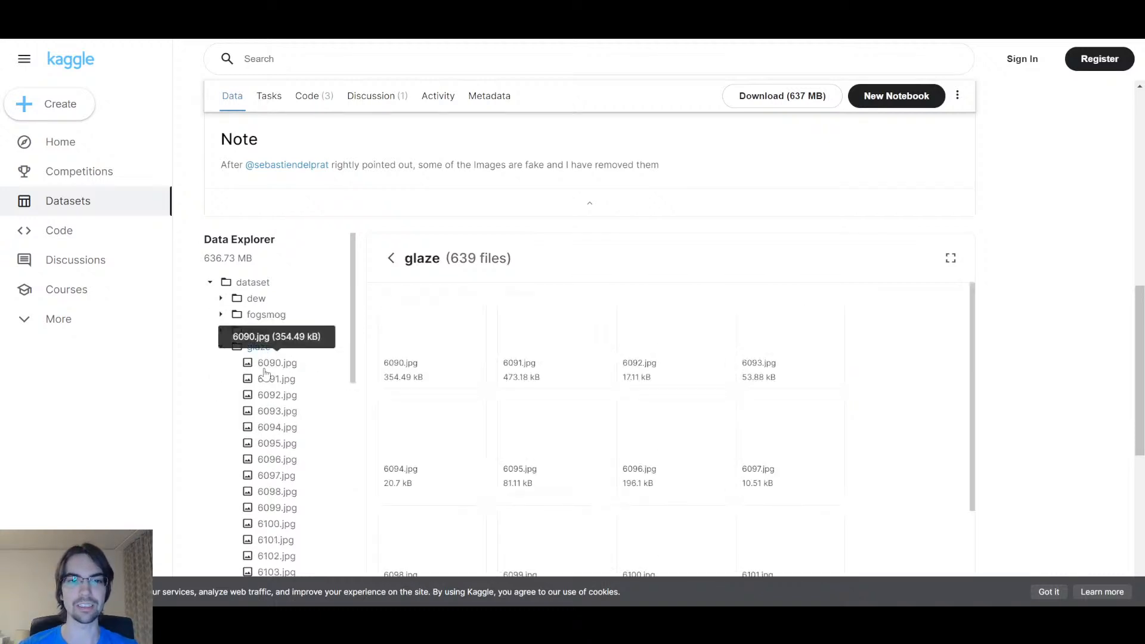
left_click(257, 330)
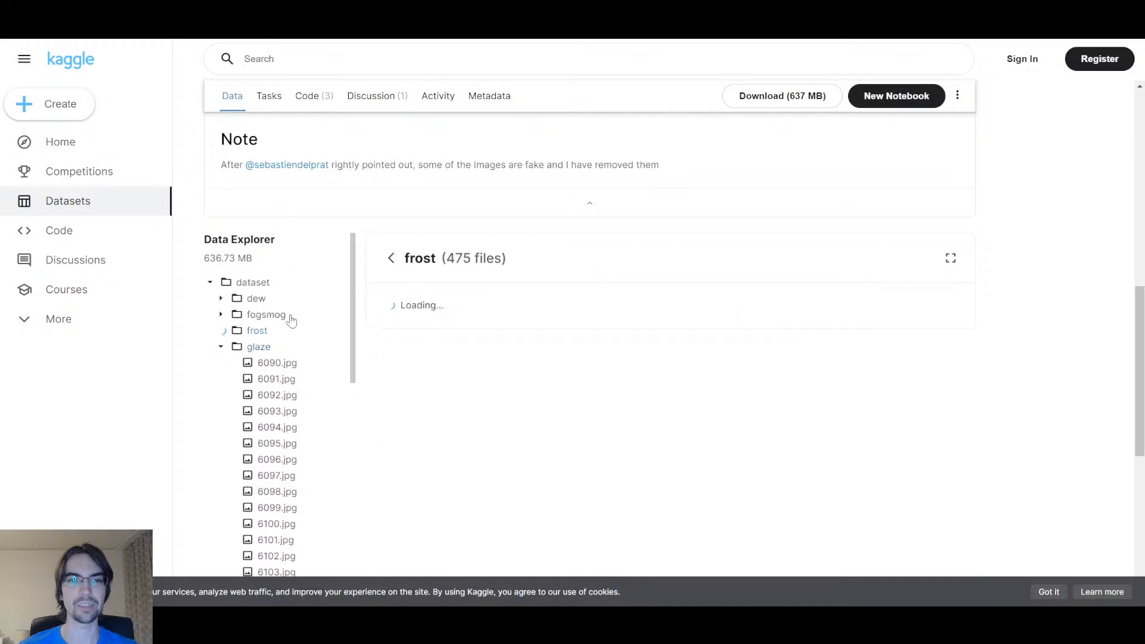
left_click(258, 303)
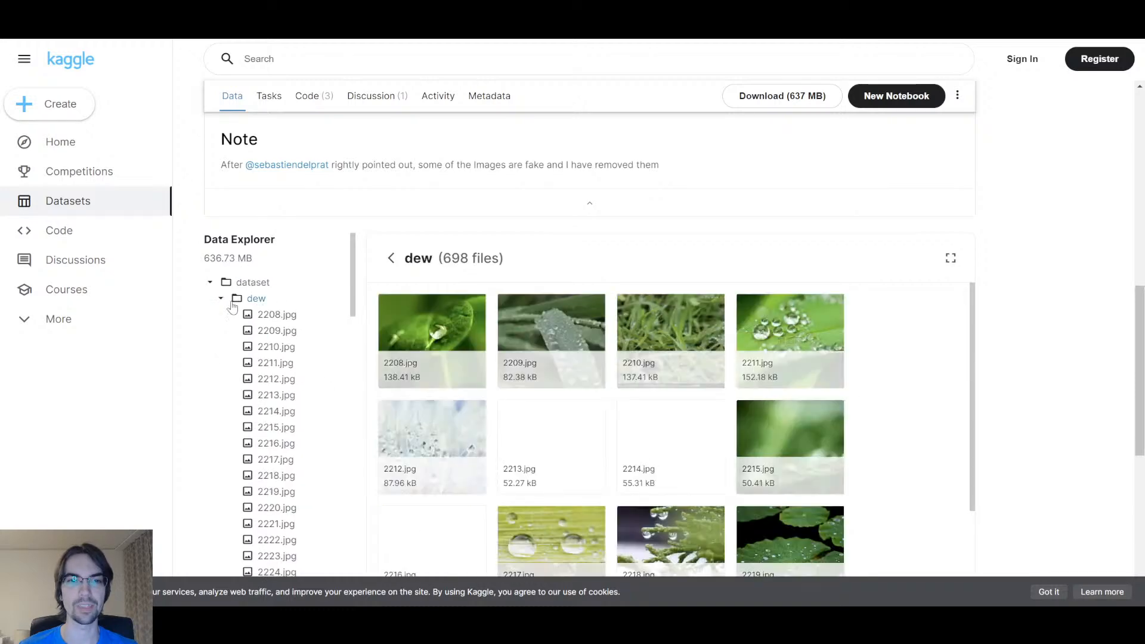
left_click(220, 298)
left_click(220, 330)
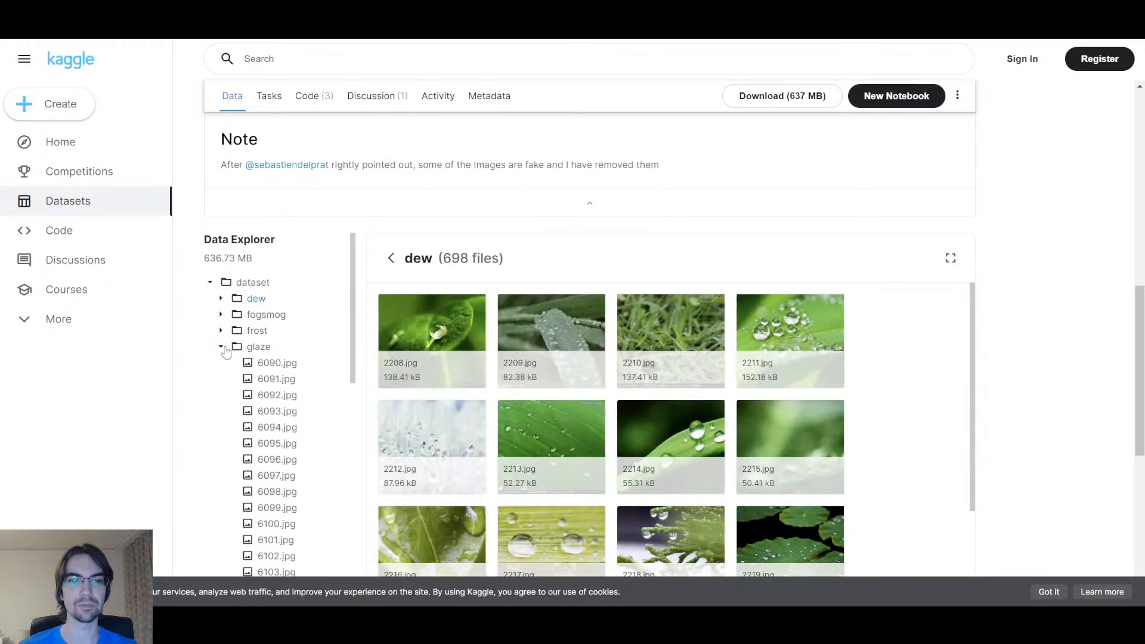
left_click(221, 347)
Step: Browse the sandstorm, rain and lightning folders, then collapse rain, sandstorm and snow
left_click(265, 444)
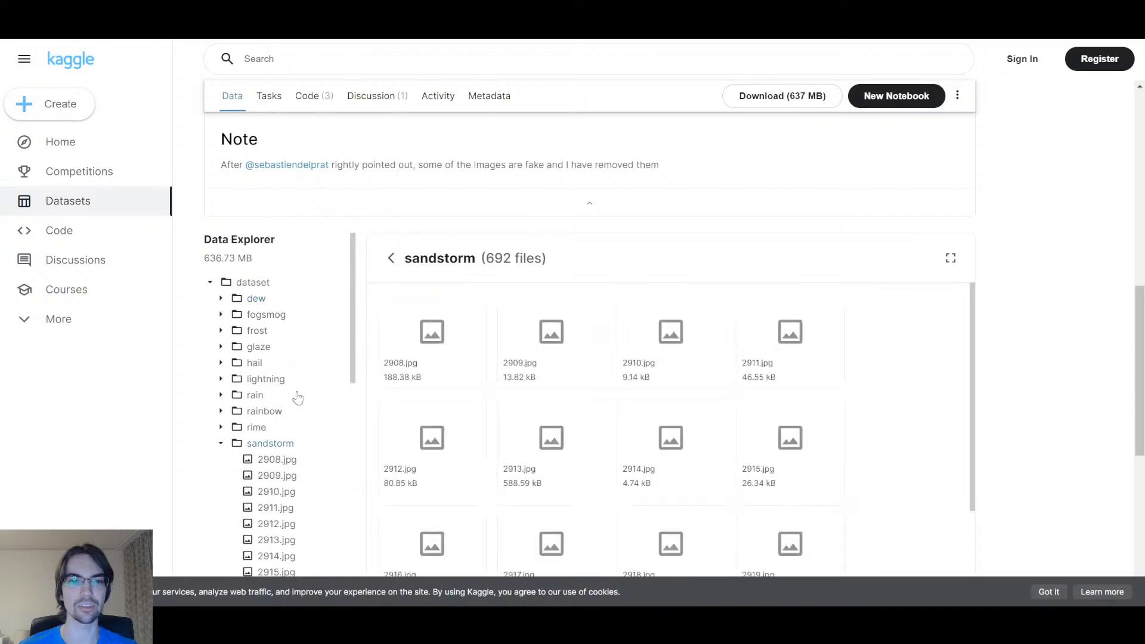
left_click(268, 393)
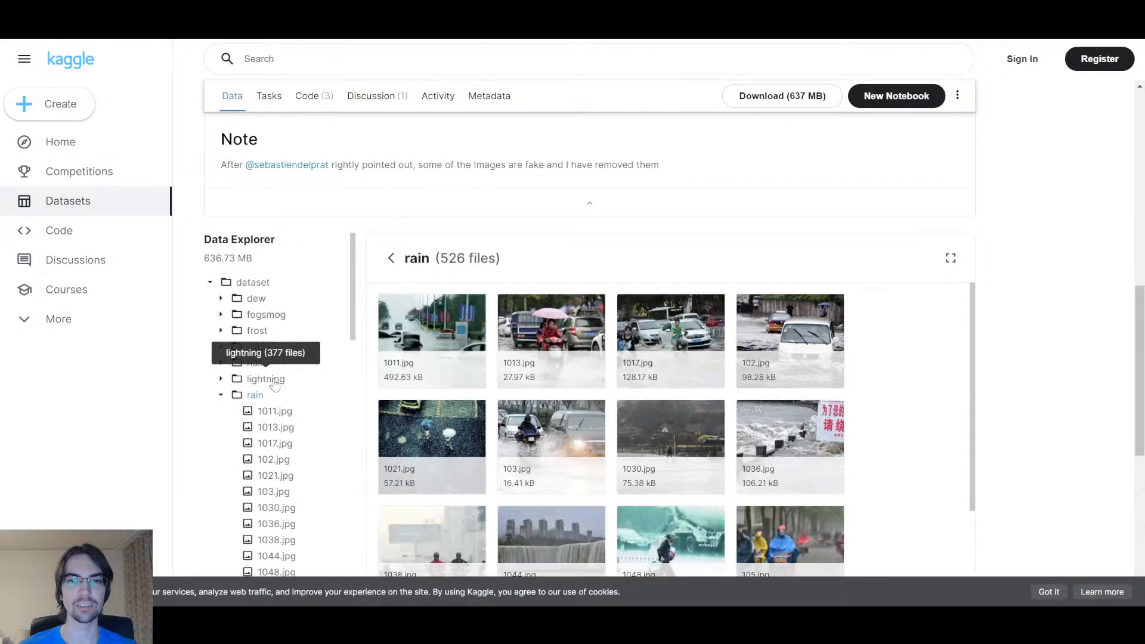
left_click(271, 380)
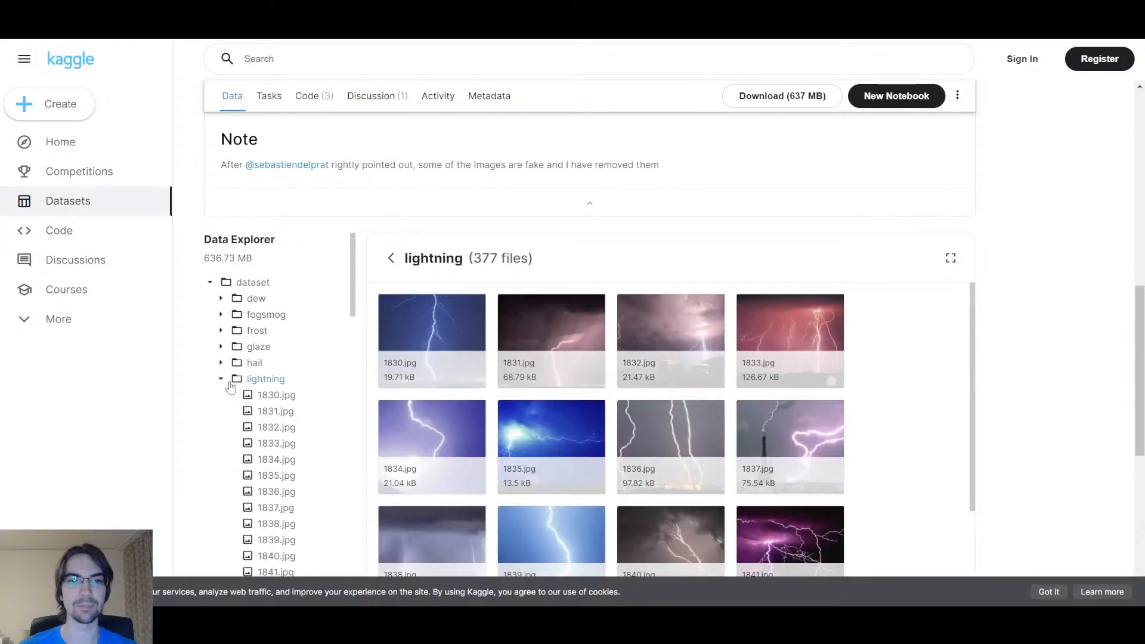
left_click(221, 396)
left_click(222, 443)
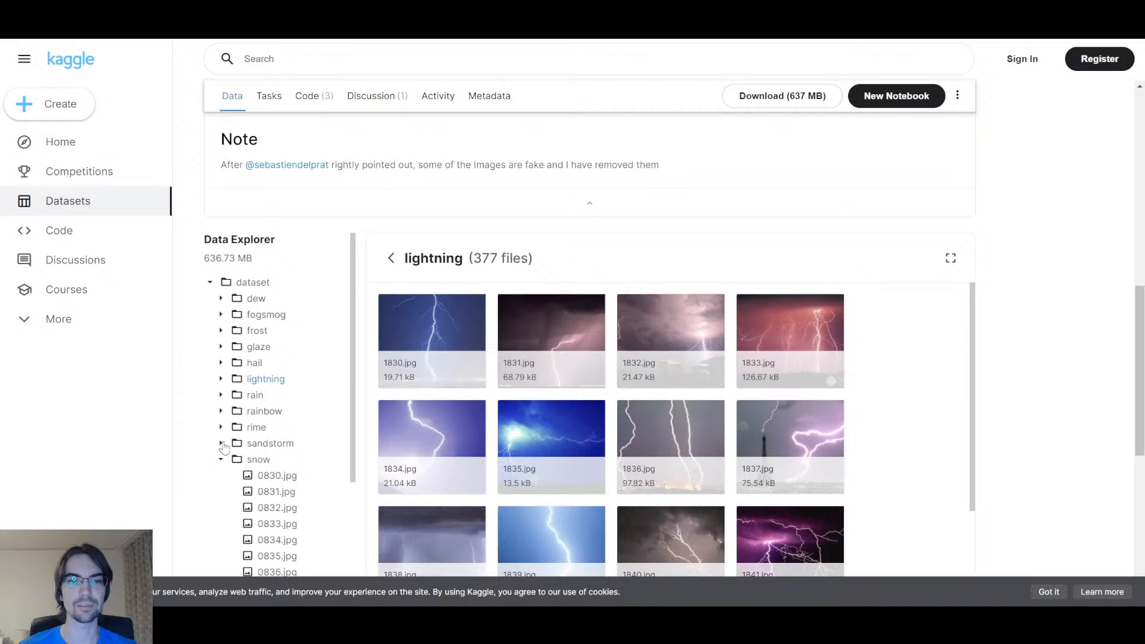
left_click(222, 460)
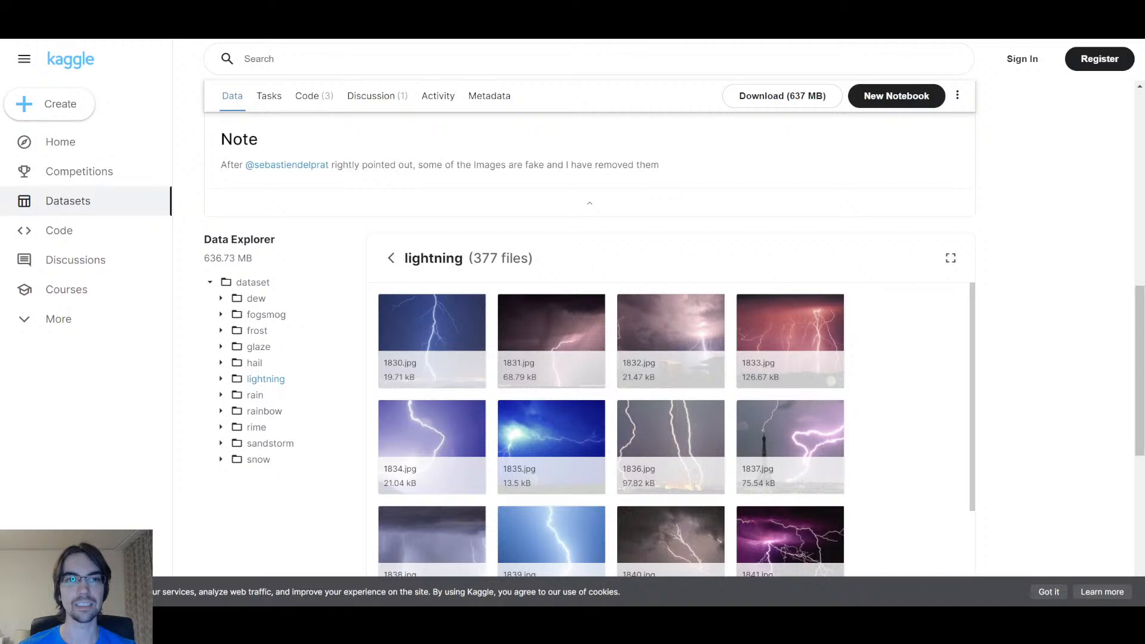
Step: Switch to PerceptiLabs and choose Create Project from the Overview page
key("alt+Tab")
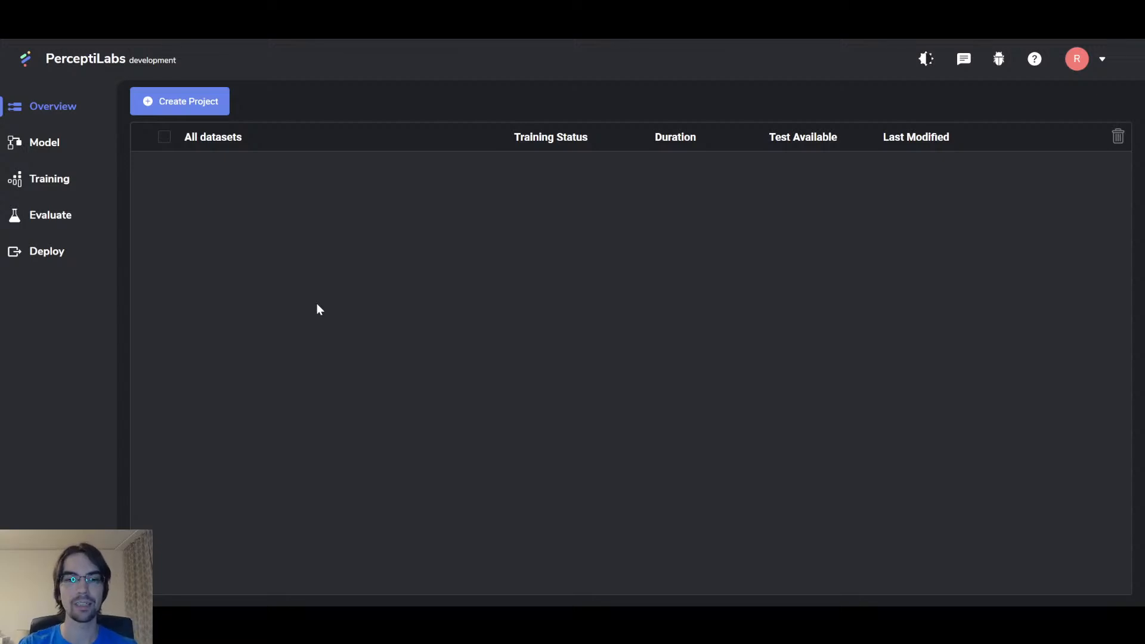
left_click(185, 103)
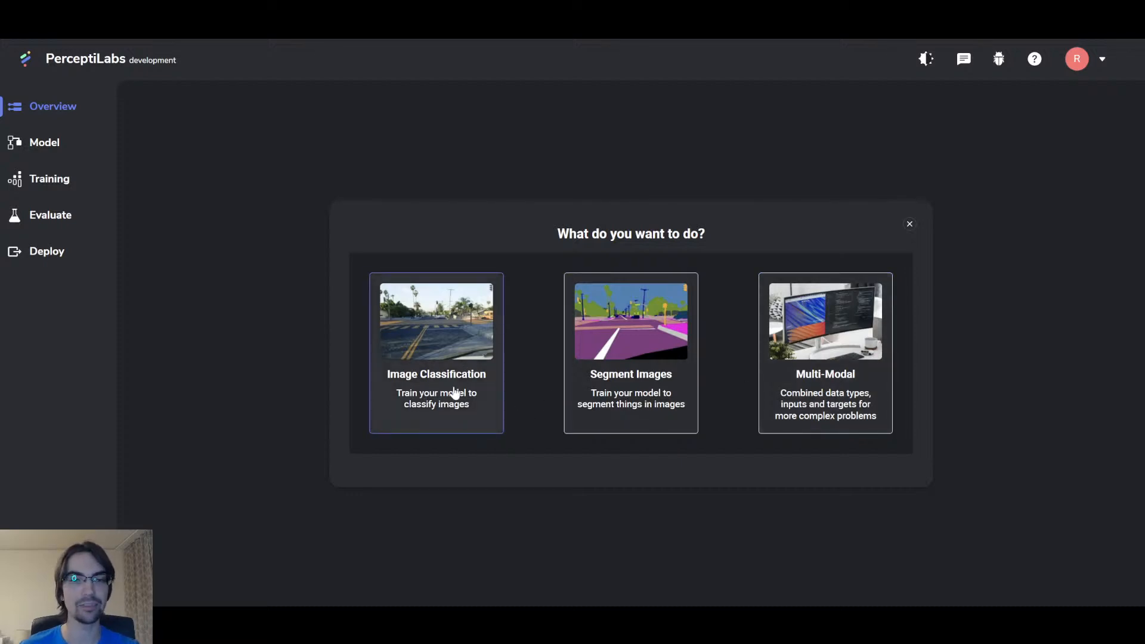
Step: Pick Image Classification as the project type and use the Local dataset upload option
left_click(446, 362)
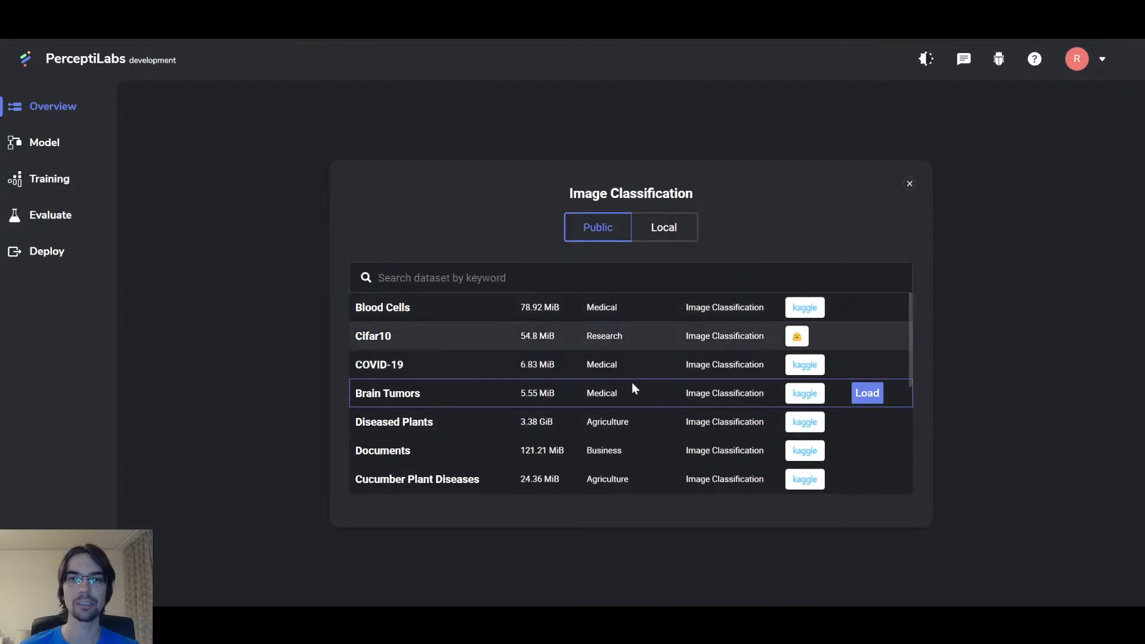
left_click(664, 233)
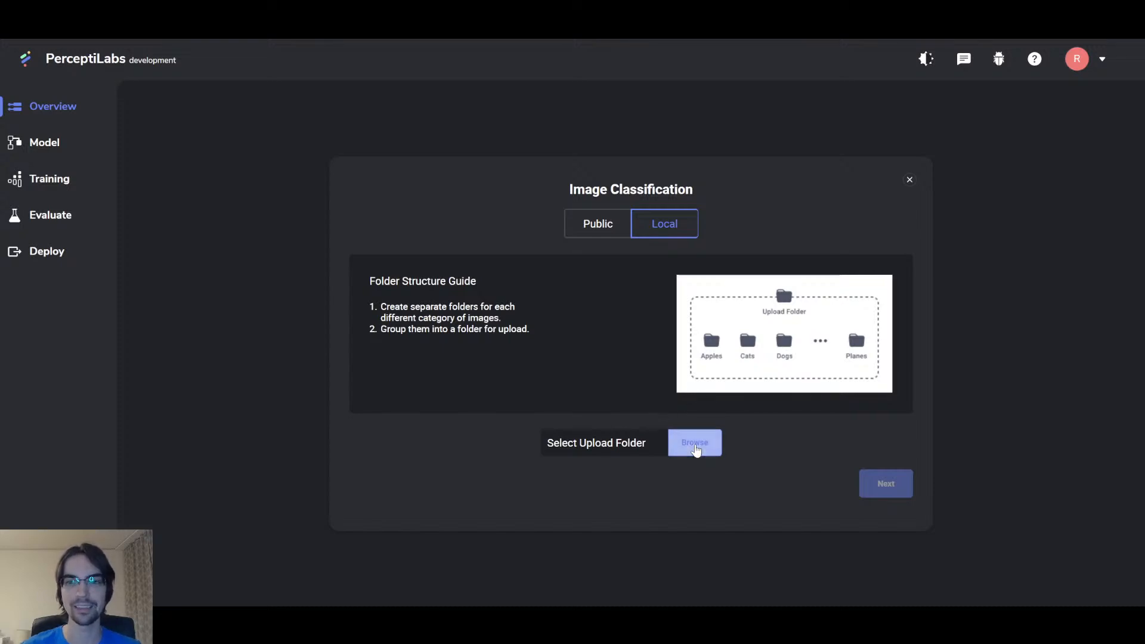
Step: Load the local weather classification image folder and continue to the dataset definition
left_click(695, 447)
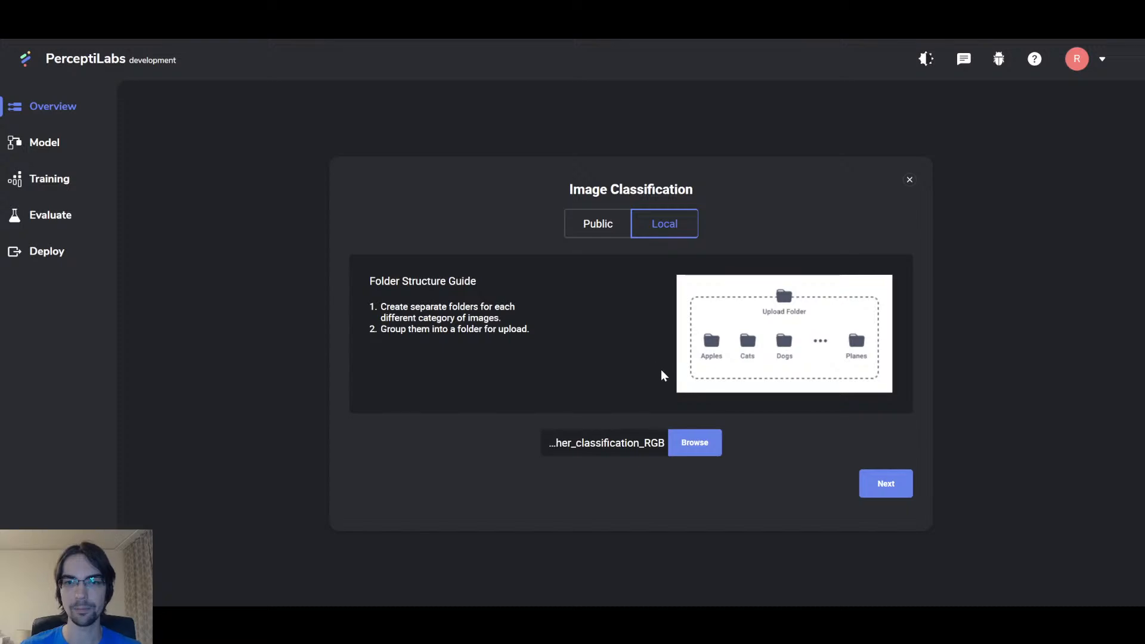
left_click(888, 485)
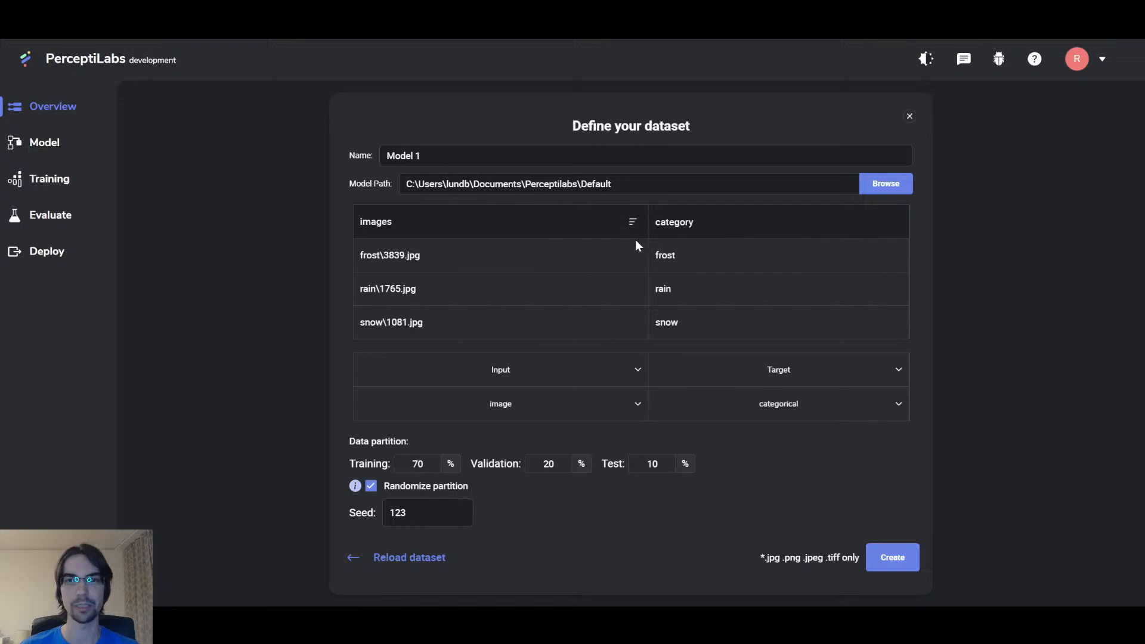
Step: Give the images column a custom 100 × 100 resize in pre-processing and save it
left_click(633, 224)
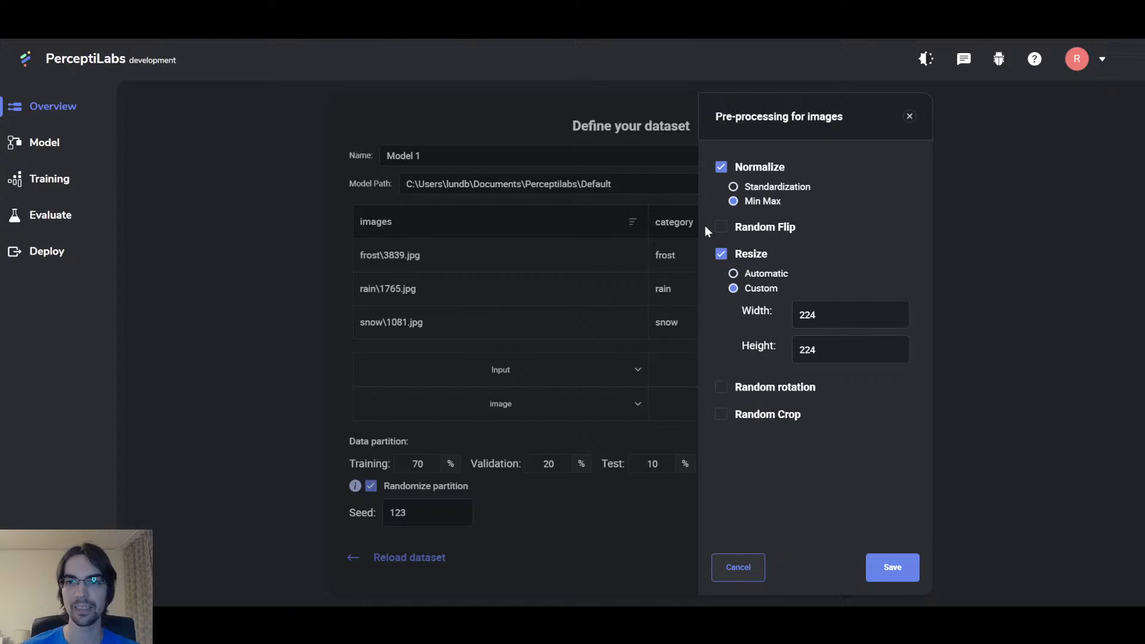
left_click_drag(833, 321, 779, 316)
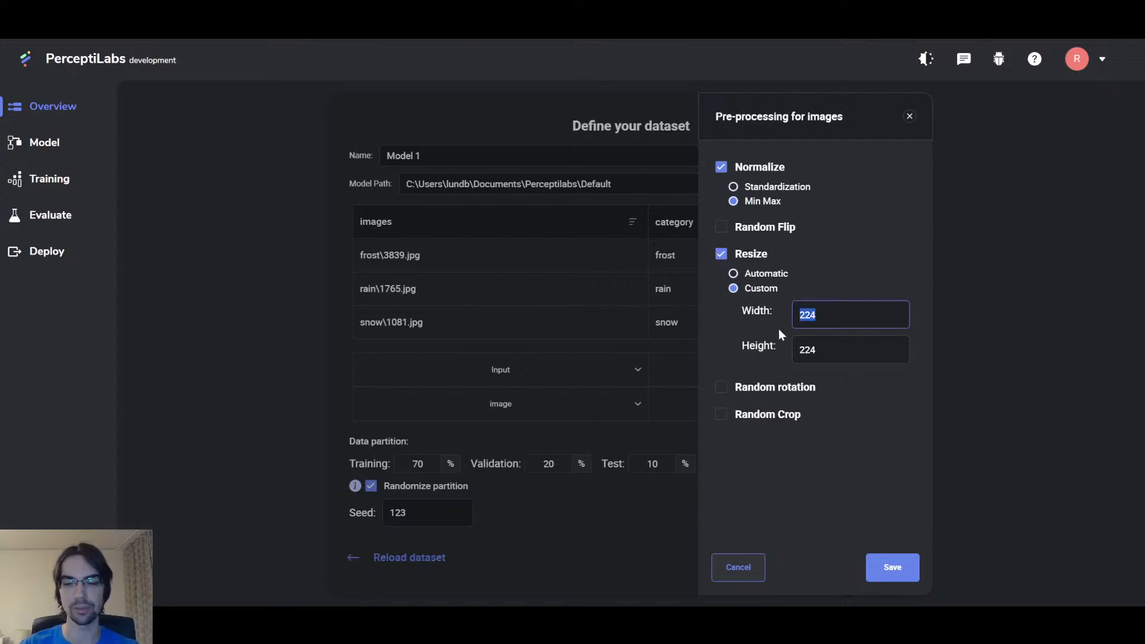
type("100")
key("Tab")
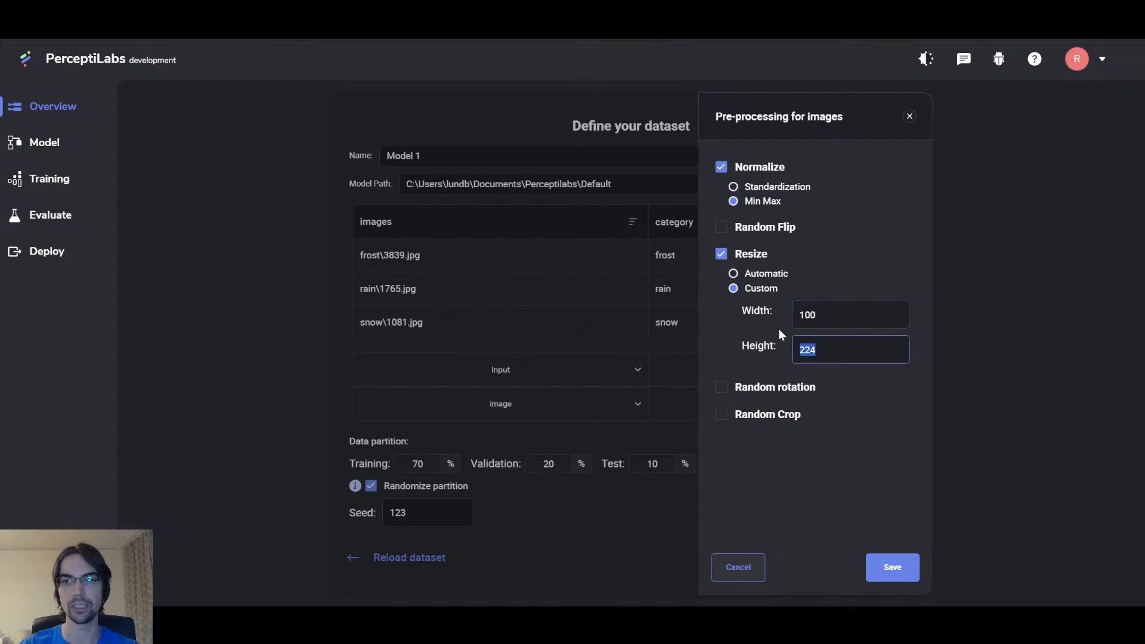
left_click(892, 567)
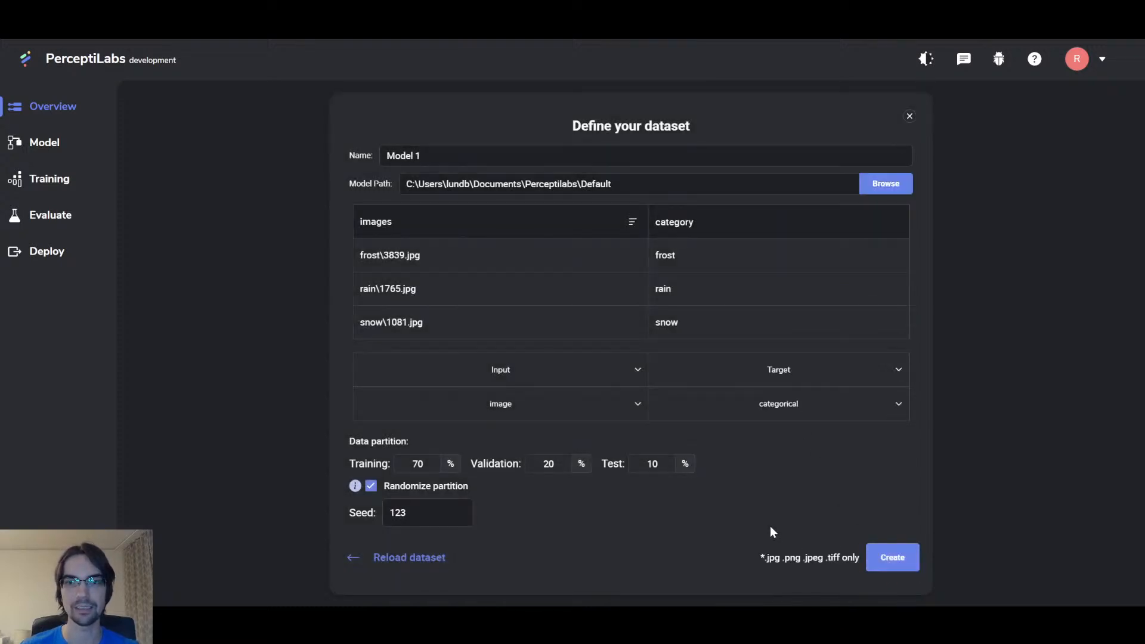
Step: Create the project from the dataset definition so PerceptiLabs builds the default model
left_click(890, 564)
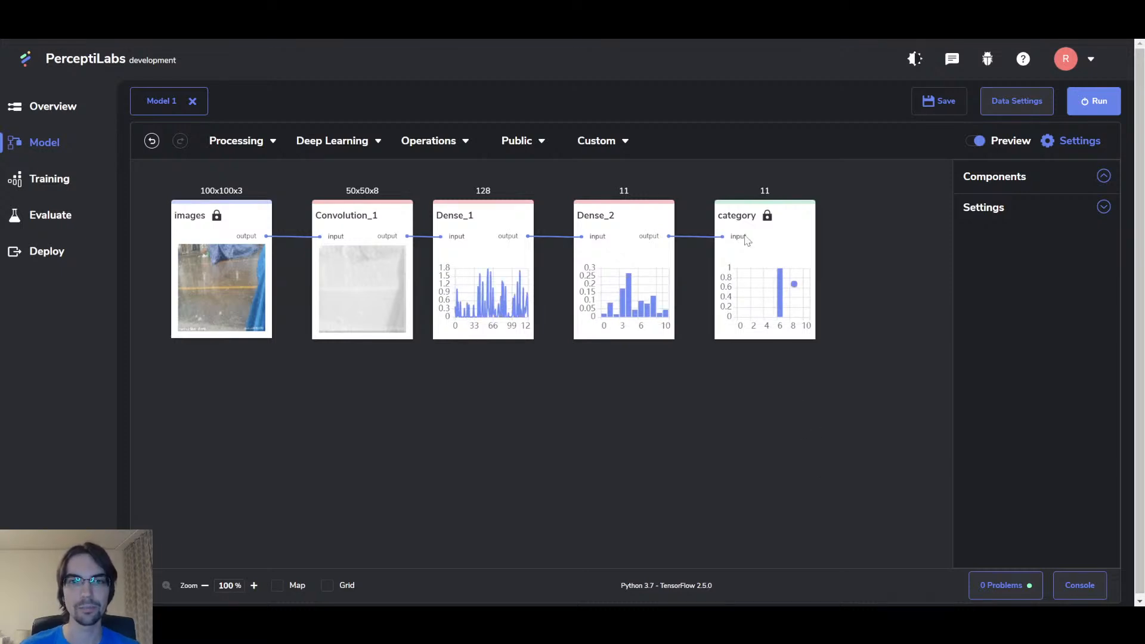
Step: Replace Convolution_1 with a pretrained MobileNetV2 layer placed after images
left_click_drag(435, 184, 856, 327)
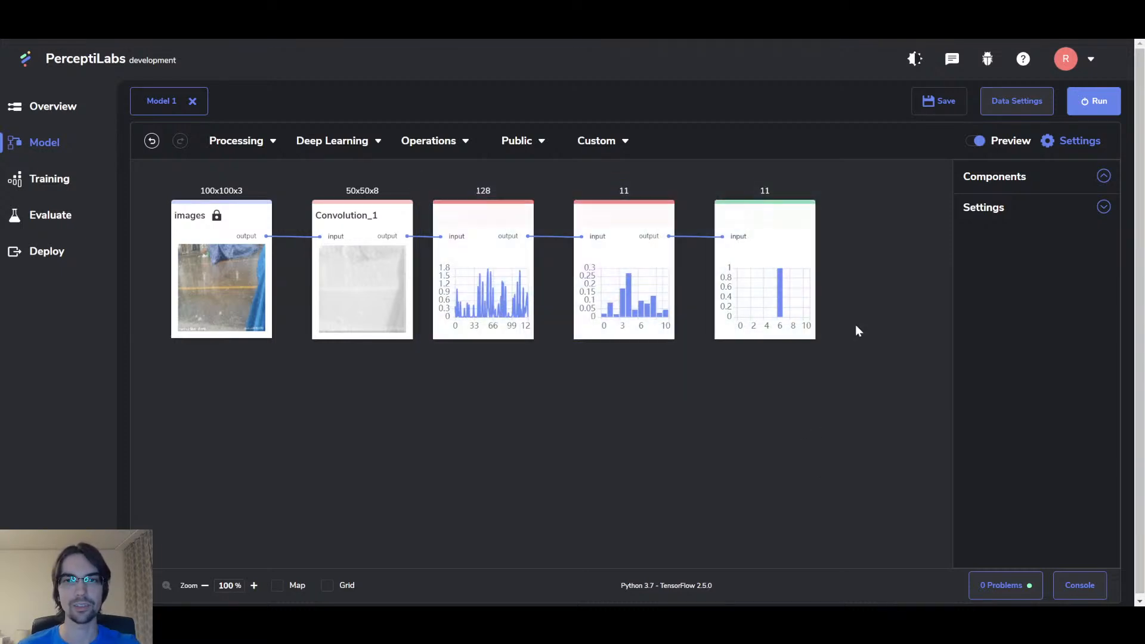
left_click_drag(793, 222, 853, 222)
left_click_drag(294, 183, 436, 401)
key("Delete")
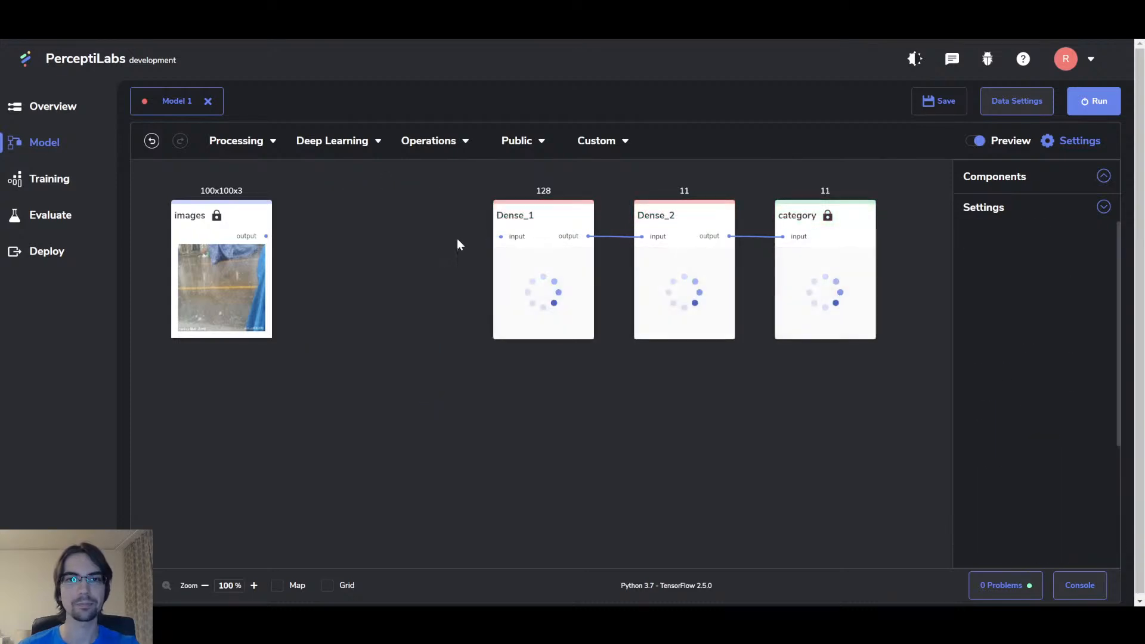
left_click(541, 142)
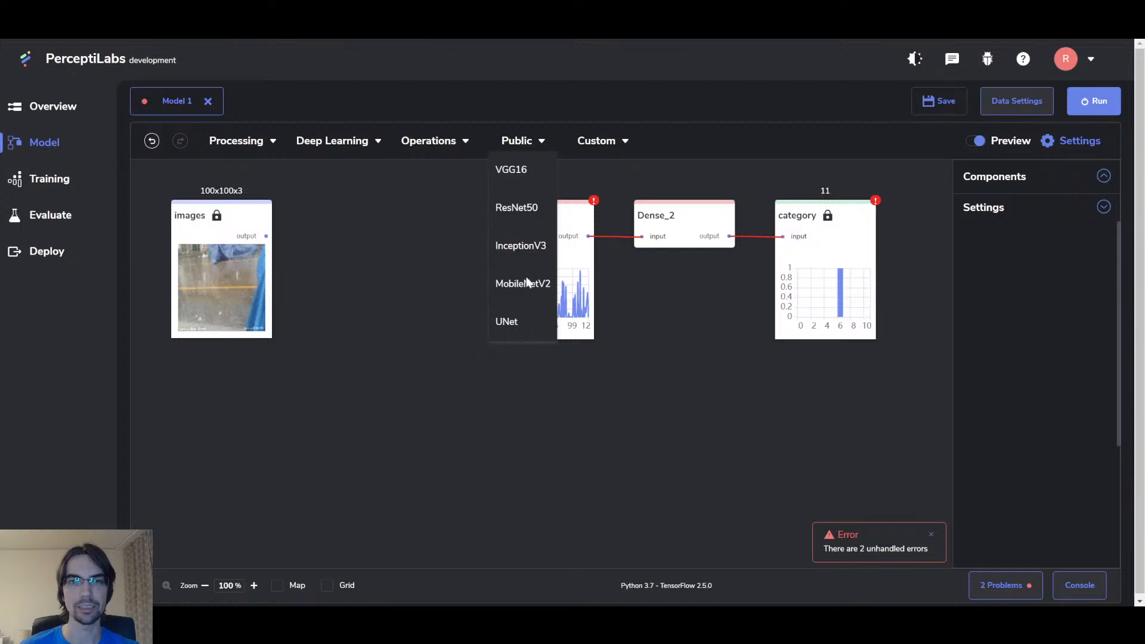
left_click(510, 281)
left_click(307, 197)
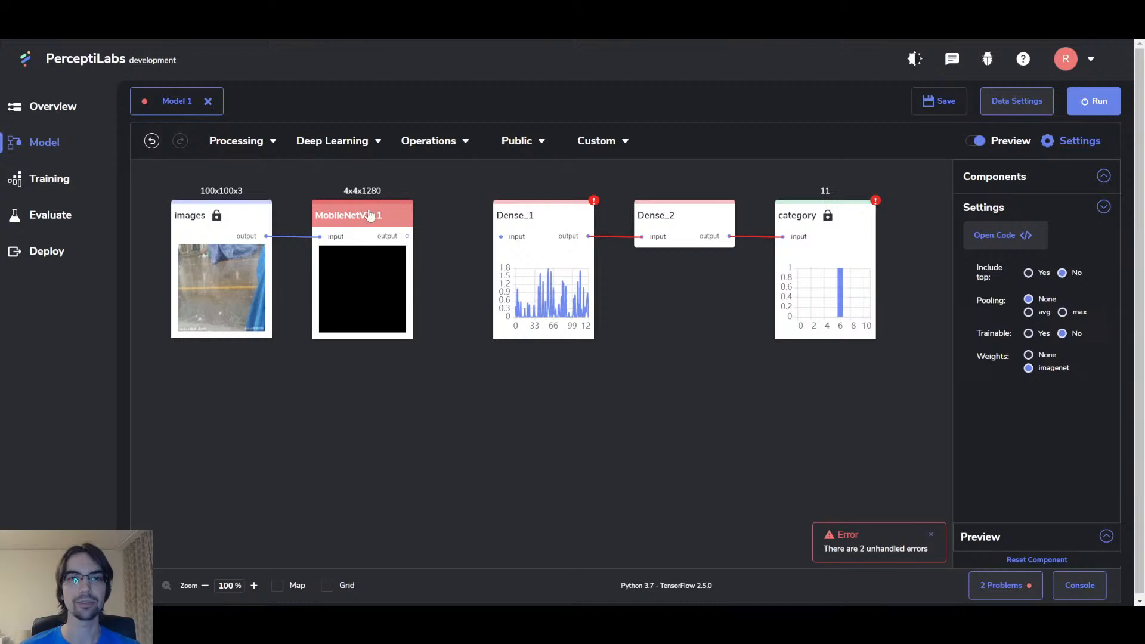
Step: Connect MobileNetV2_1 to Dense_1 and delete the Dense_1–Dense_2 link
left_click(523, 153)
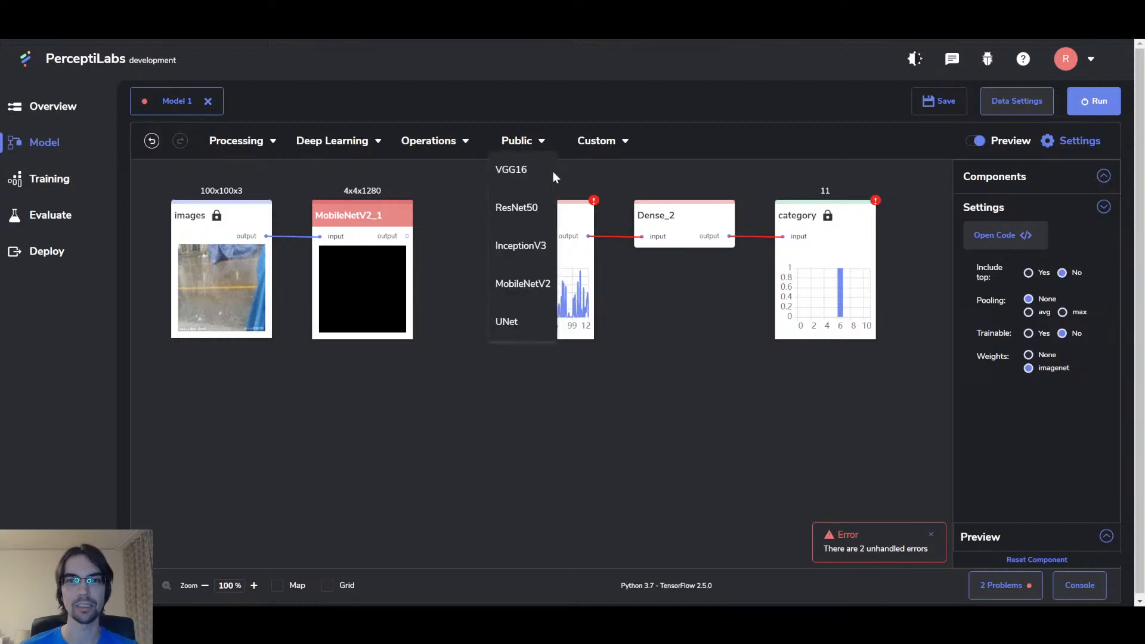
left_click(596, 171)
left_click_drag(412, 238, 503, 218)
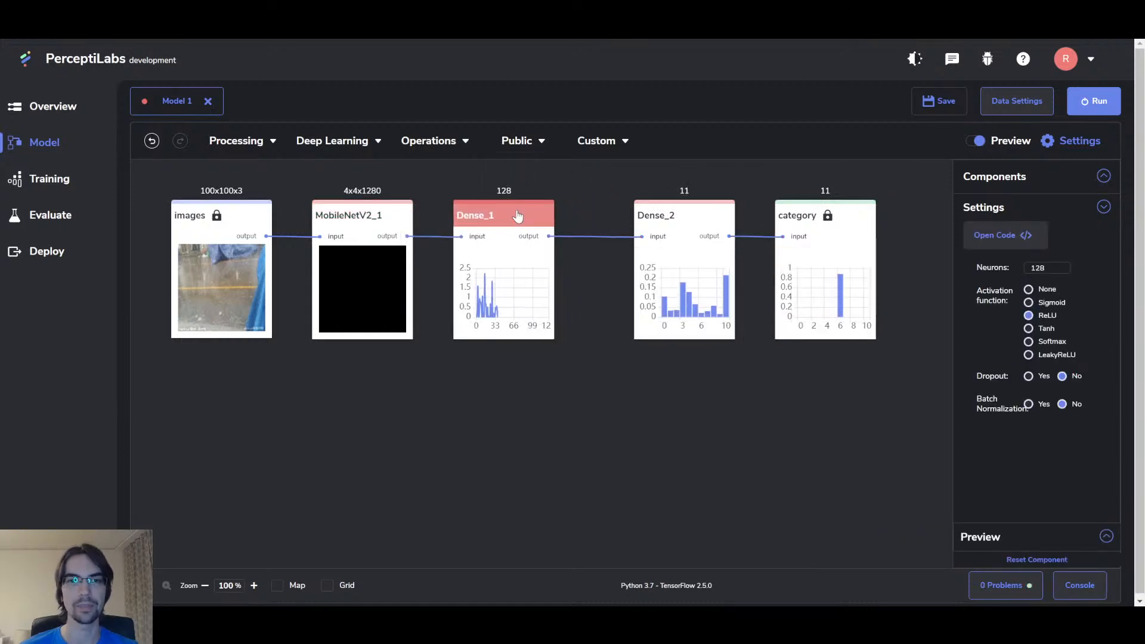
left_click(599, 189)
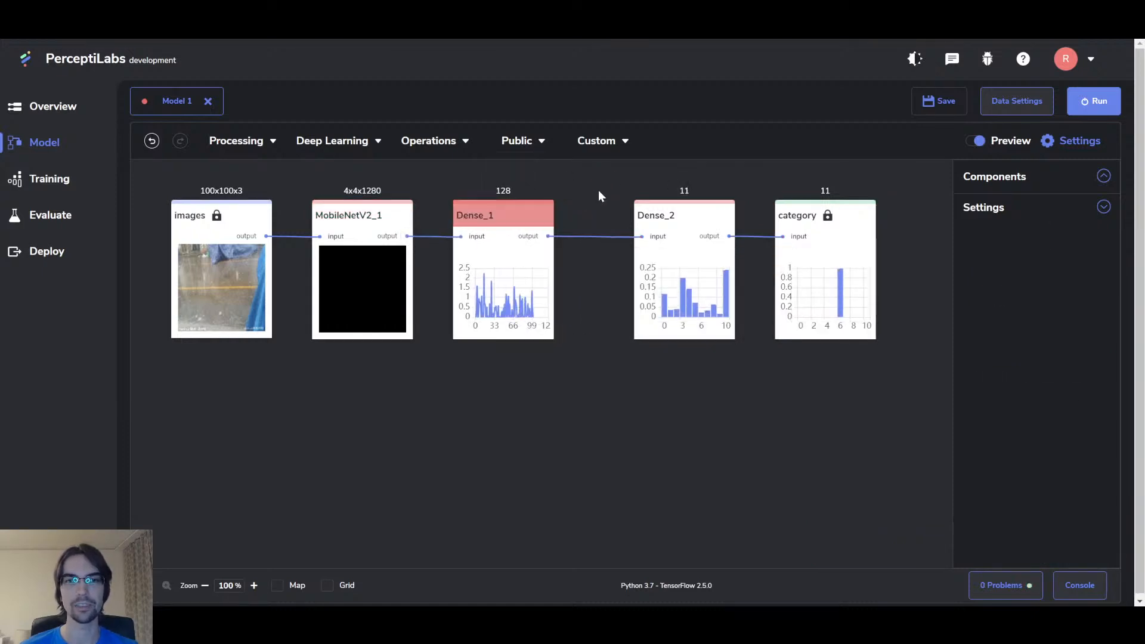
left_click(589, 238)
key("Delete")
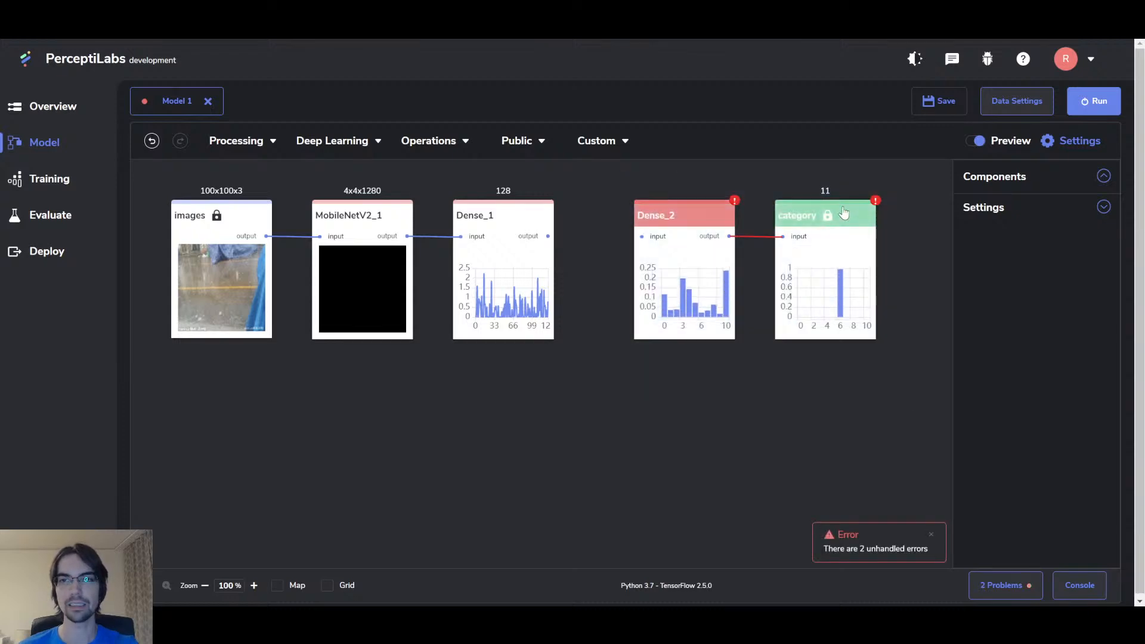
Step: Insert Dense_3 with 128 neurons and ReLU before Dense_2, then save the model
left_click(352, 146)
left_click_drag(315, 167, 594, 205)
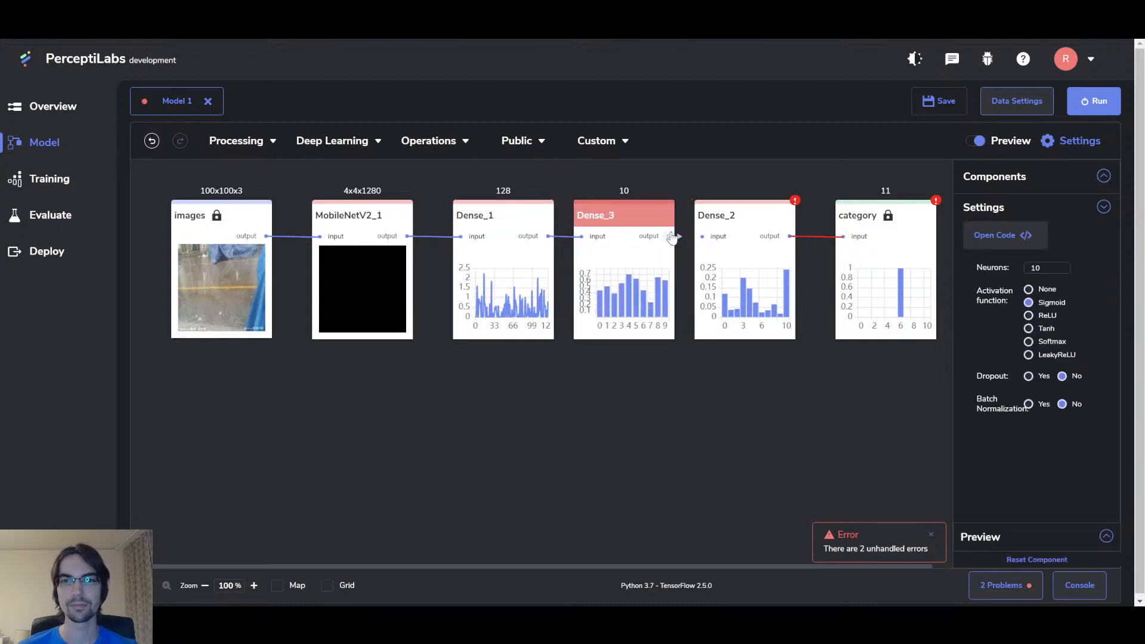
left_click_drag(669, 237, 703, 237)
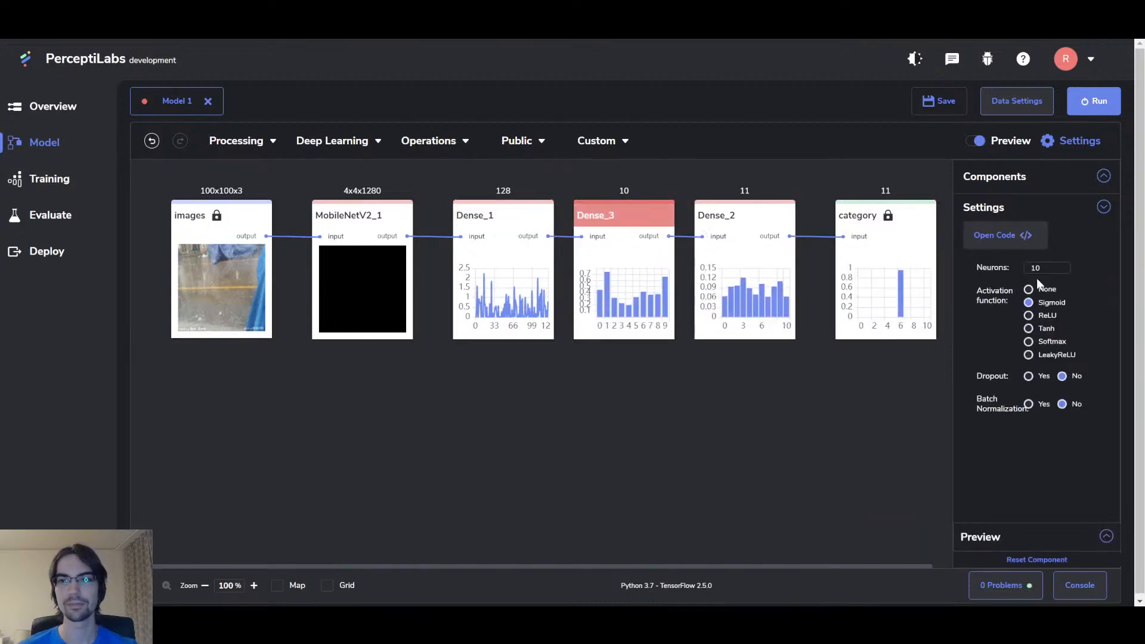
left_click(1056, 269)
key("BackSpace")
type("28")
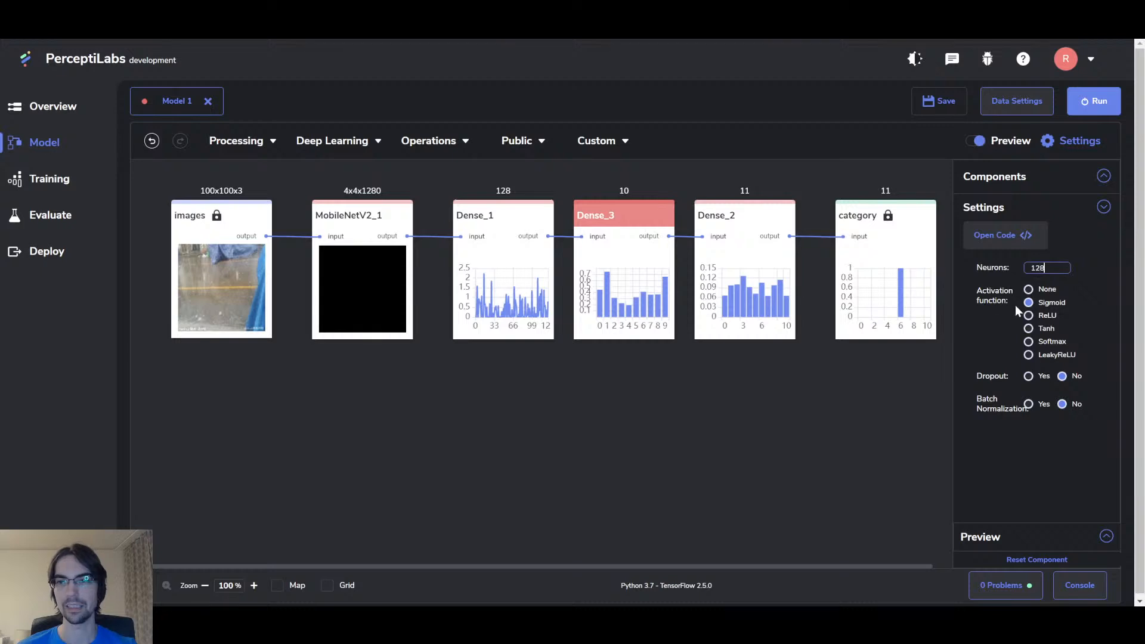
left_click(1028, 315)
left_click(670, 431)
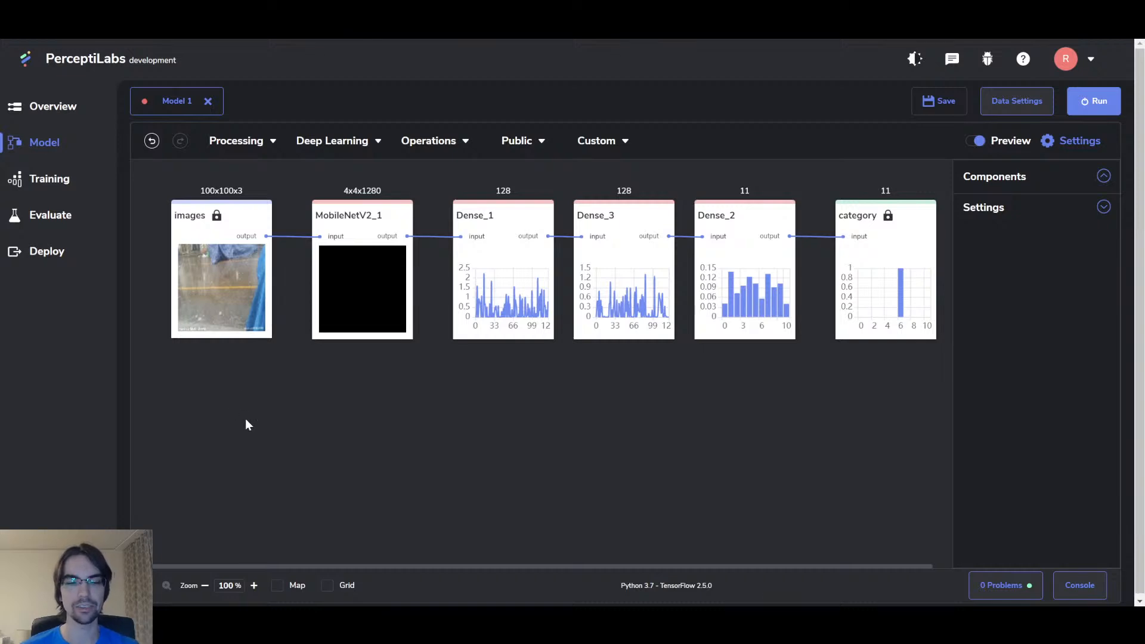
key("ctrl+s")
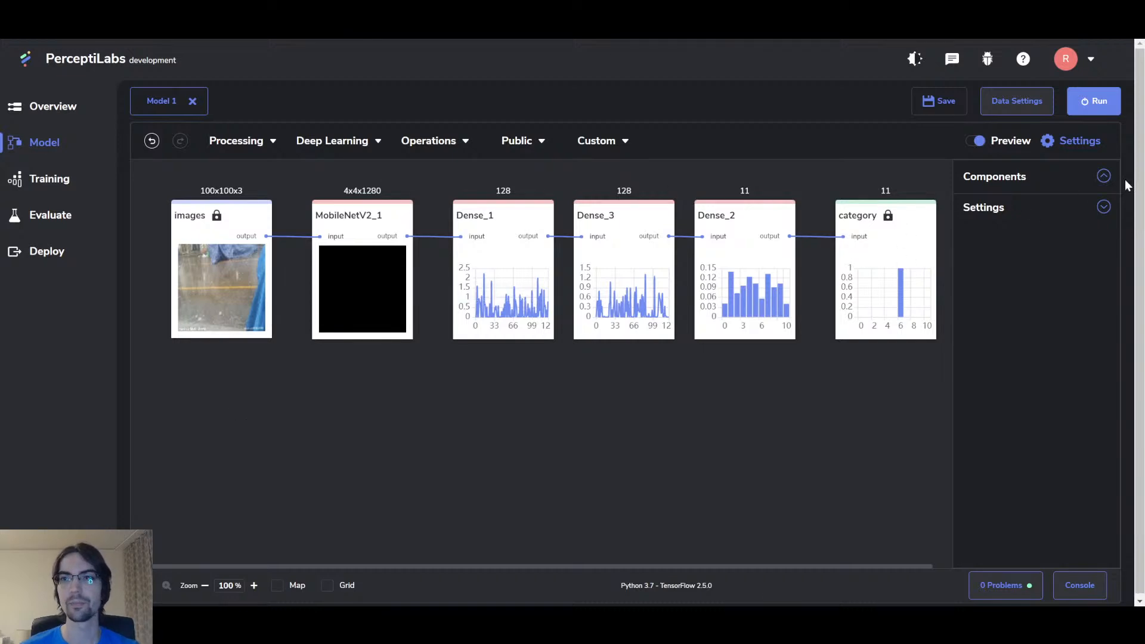
Step: Set training epochs to 5 and run the model
left_click(1094, 104)
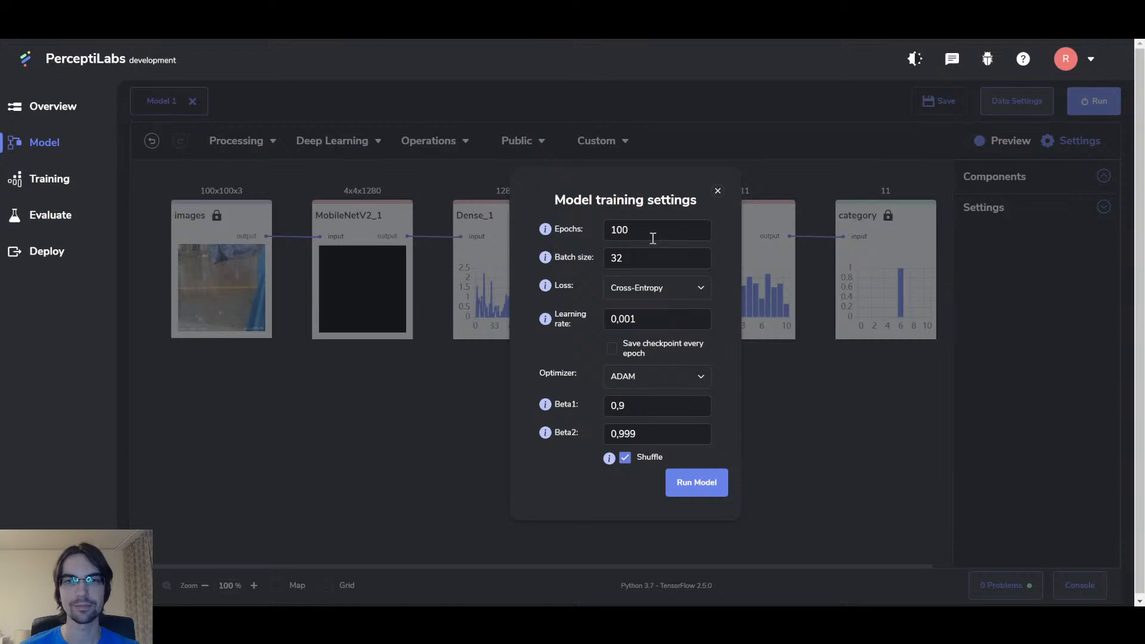
double_click(614, 231)
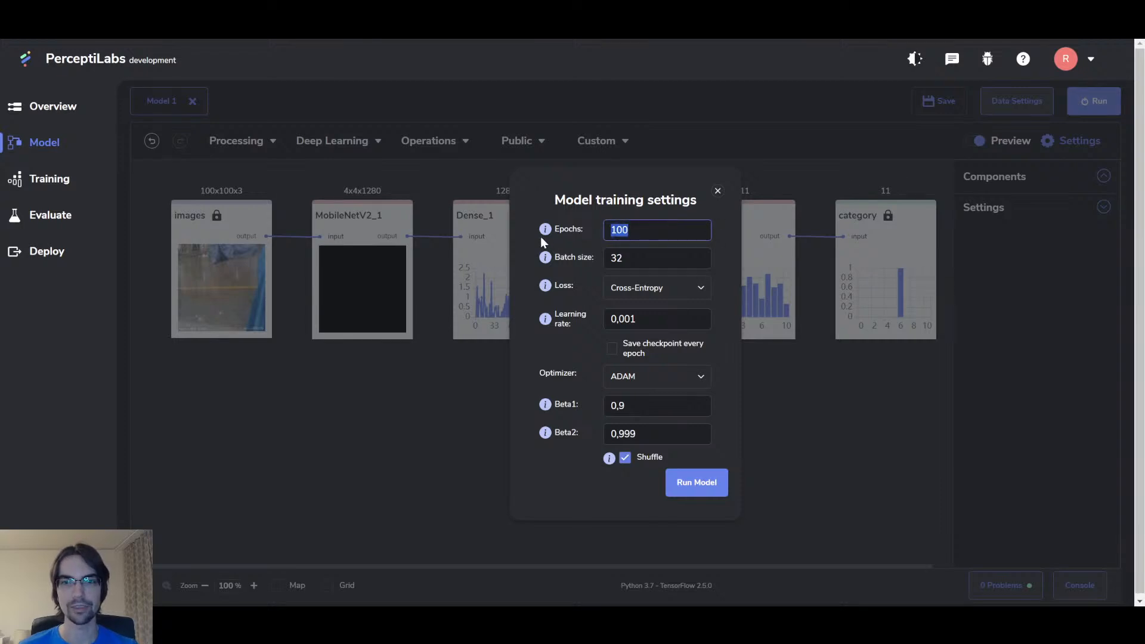
type("5")
left_click(699, 484)
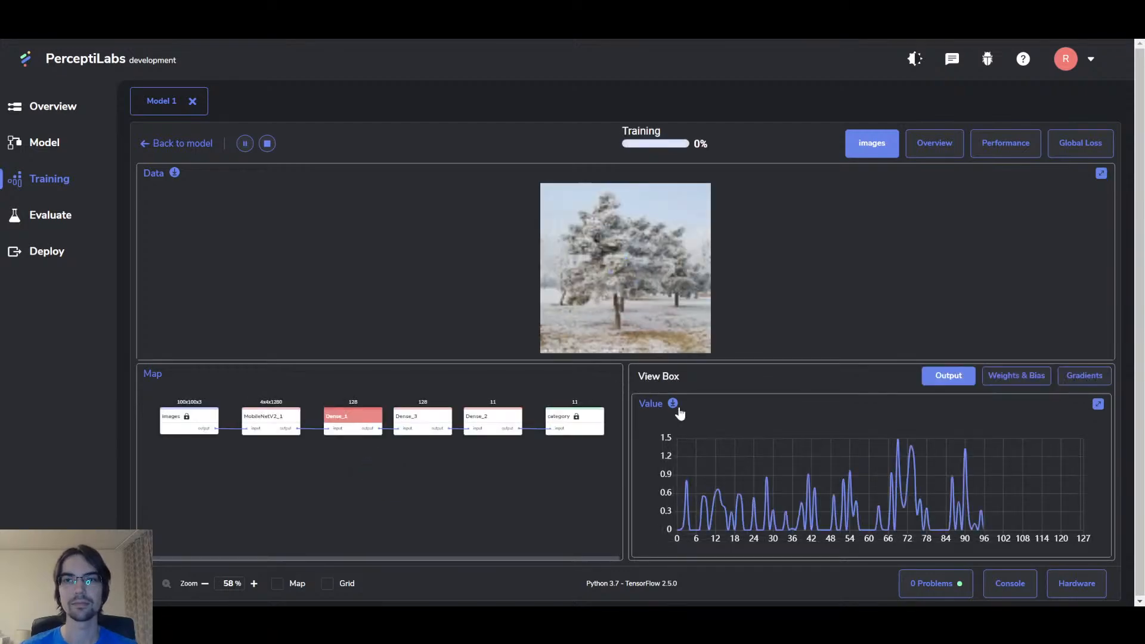
Step: Monitor overview and gradient charts until training finishes (accuracy 29.68/28.94), then close the results
left_click(935, 145)
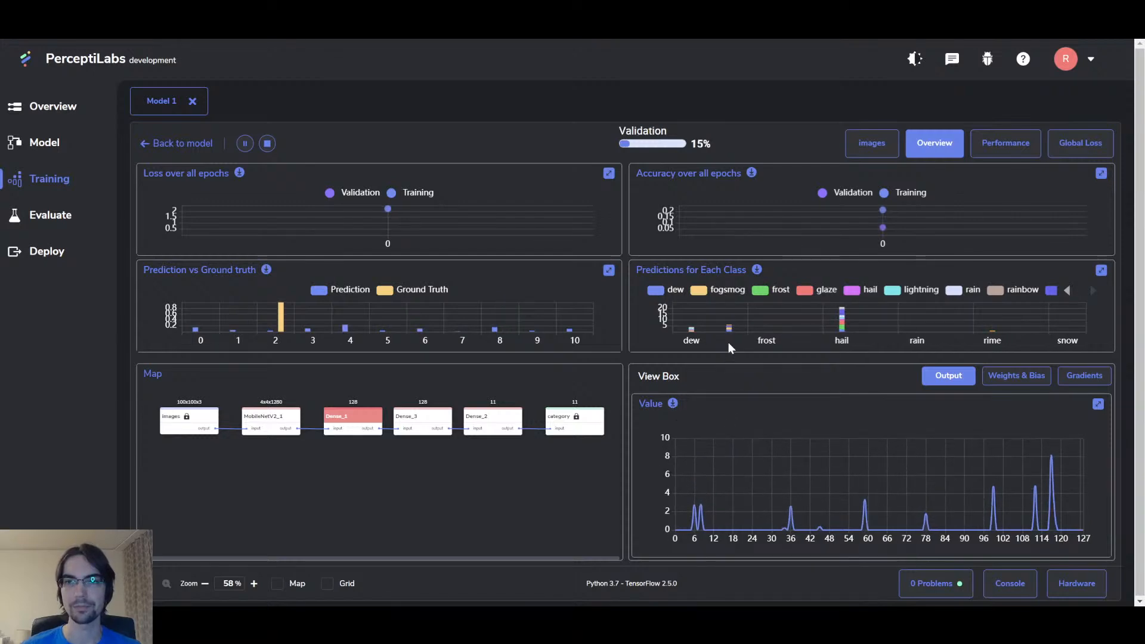
mouse_move(833, 327)
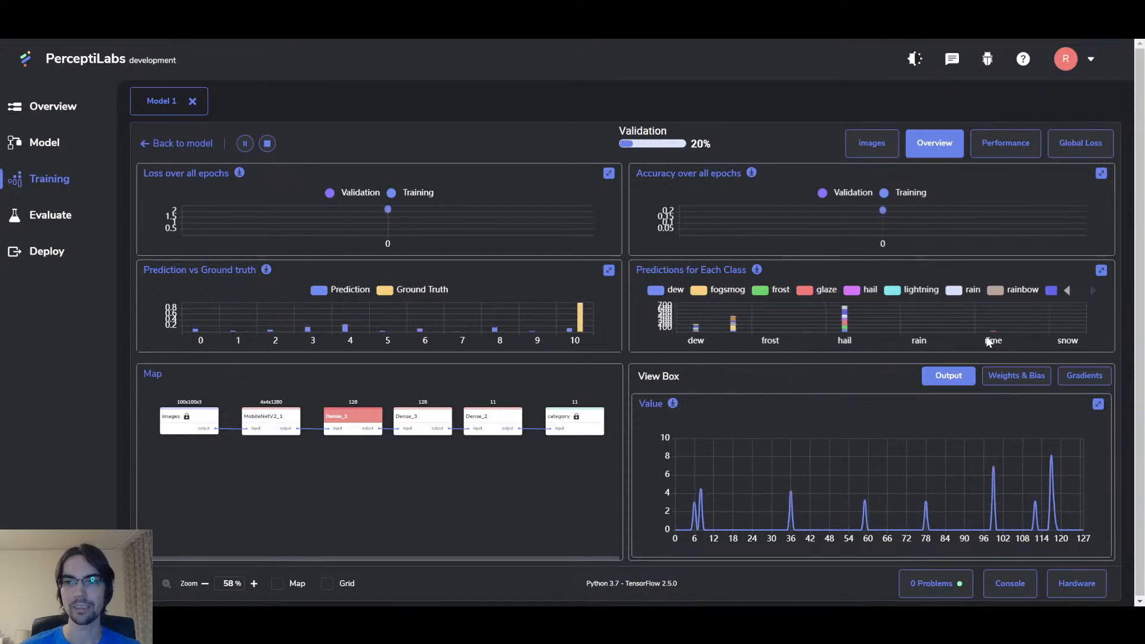
left_click(1085, 376)
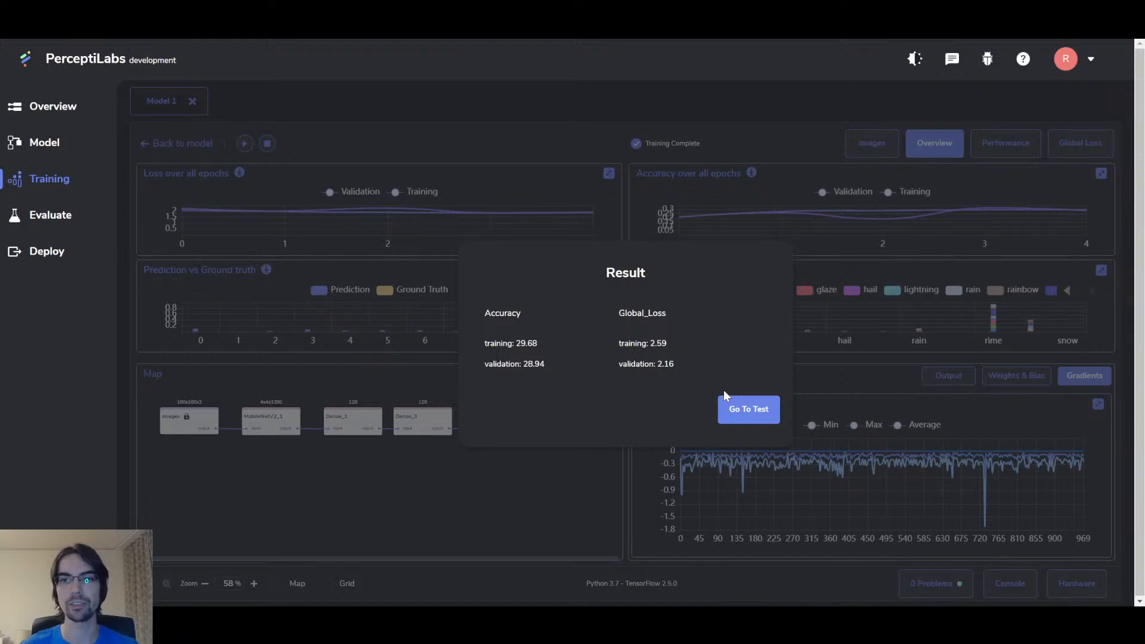
left_click(855, 329)
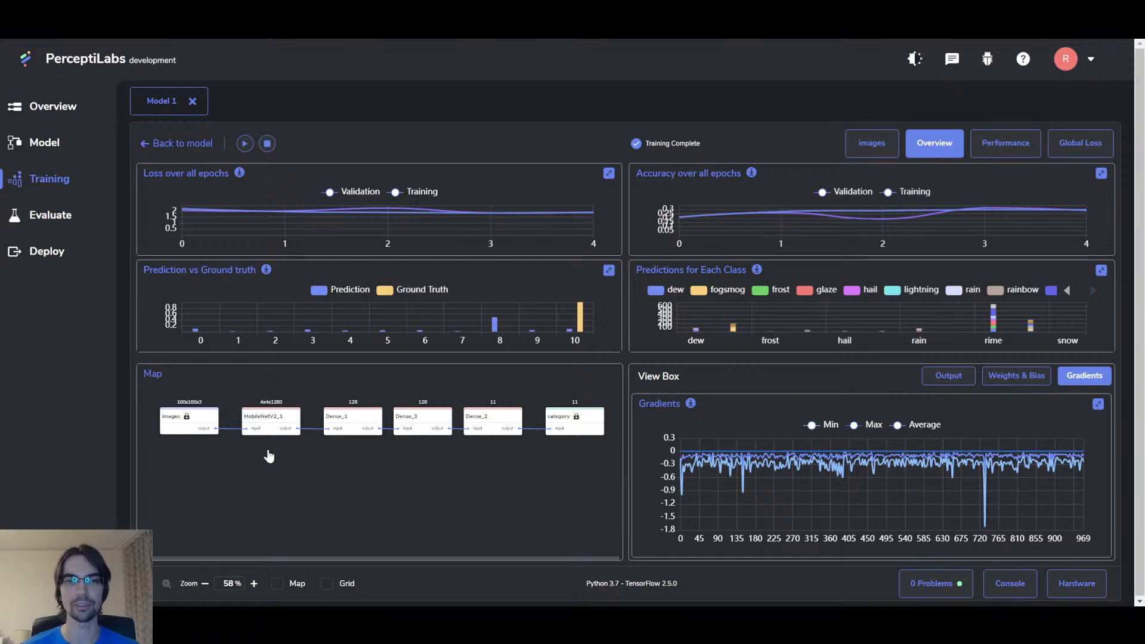
Step: Return to the Model graph and select MobileNetV2_1, images and the dense layers to inspect them
left_click(62, 141)
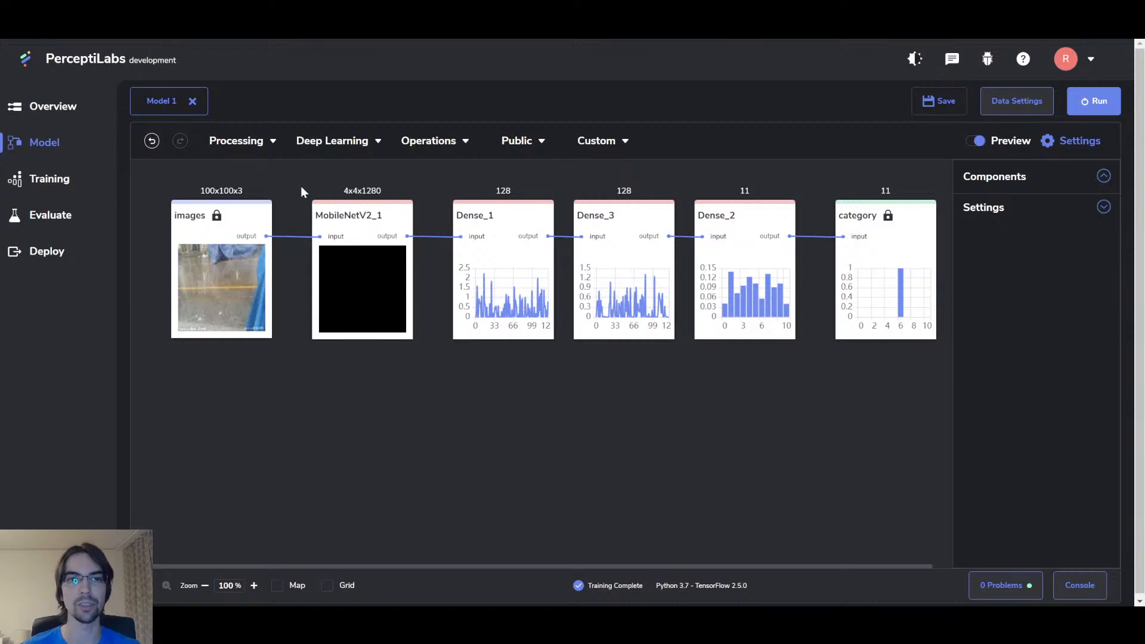
left_click_drag(298, 184, 417, 386)
left_click_drag(167, 190, 284, 375)
left_click(300, 393)
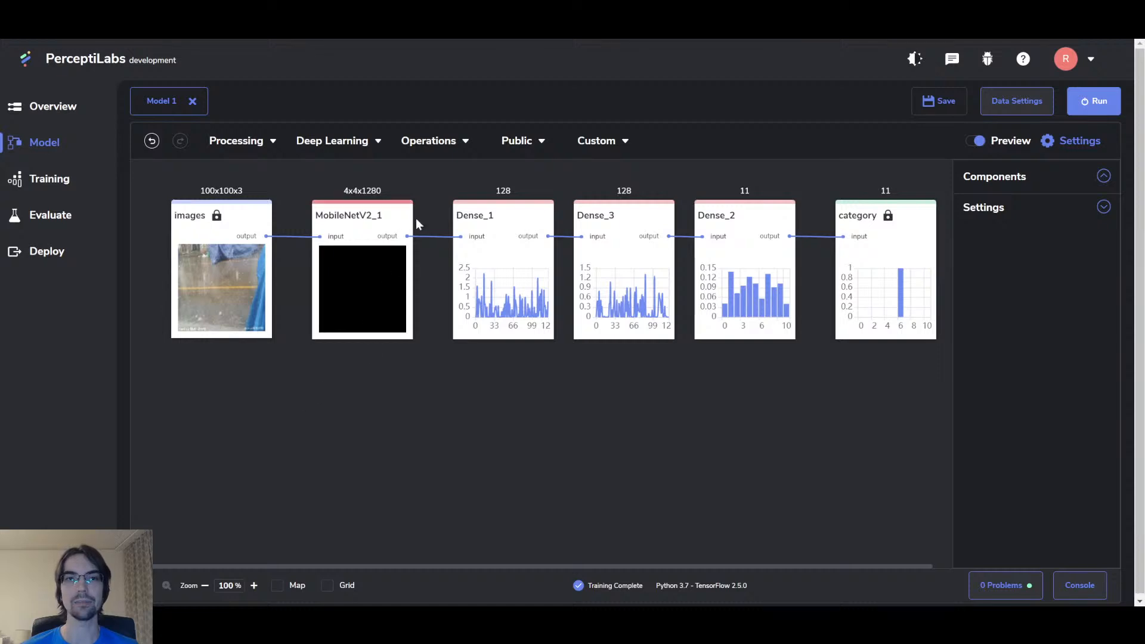
left_click_drag(421, 193, 927, 366)
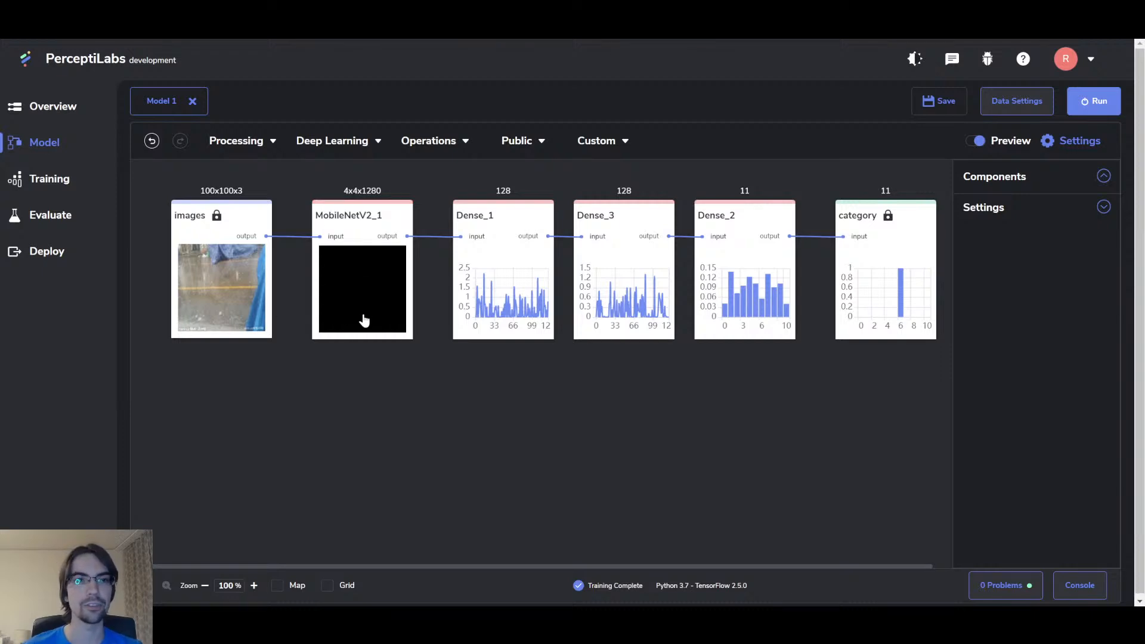
Step: Start a new model on Weather_classification_RGB with images as input and category as target
left_click(61, 107)
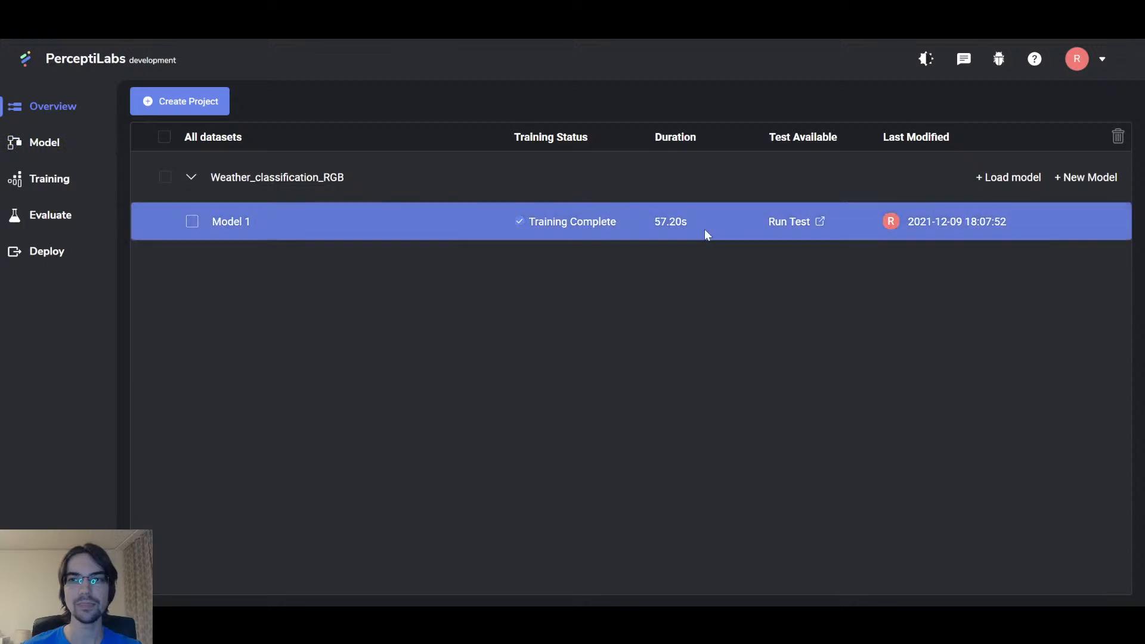
left_click(1098, 180)
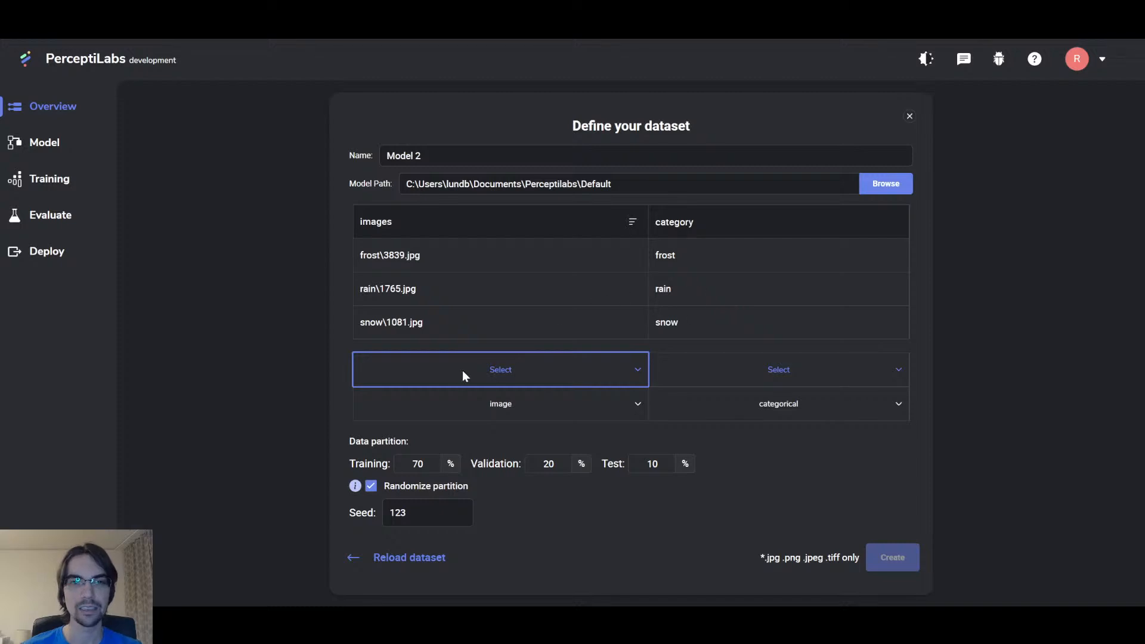
left_click(463, 371)
left_click(474, 395)
left_click(764, 375)
left_click(788, 416)
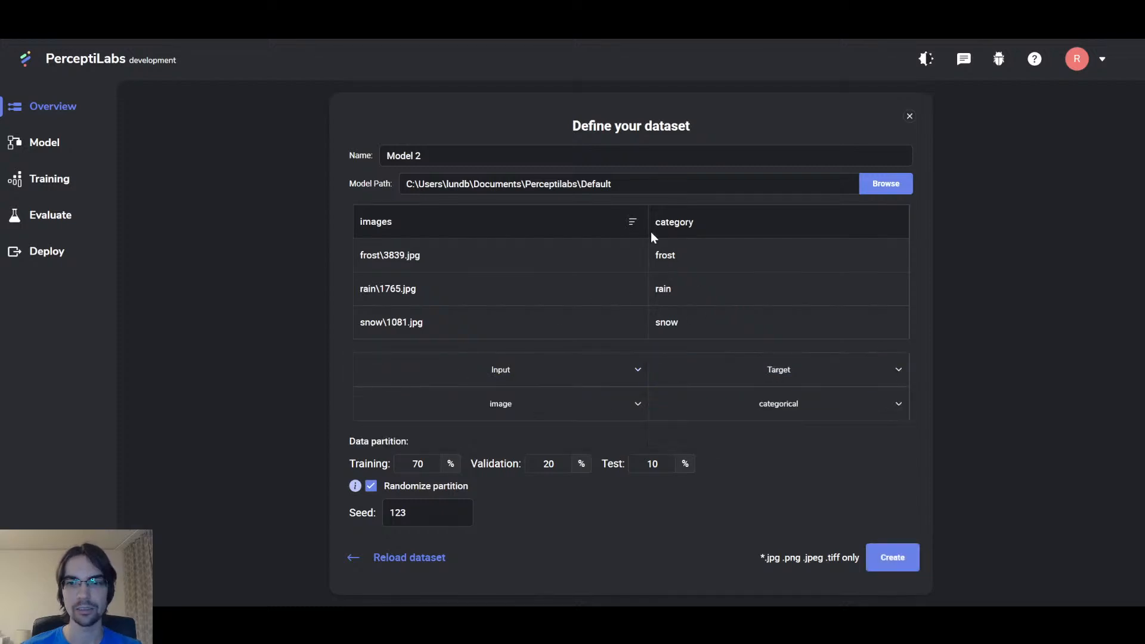
Step: Set image pre-processing to a custom 100×100 resize and save it
left_click(633, 222)
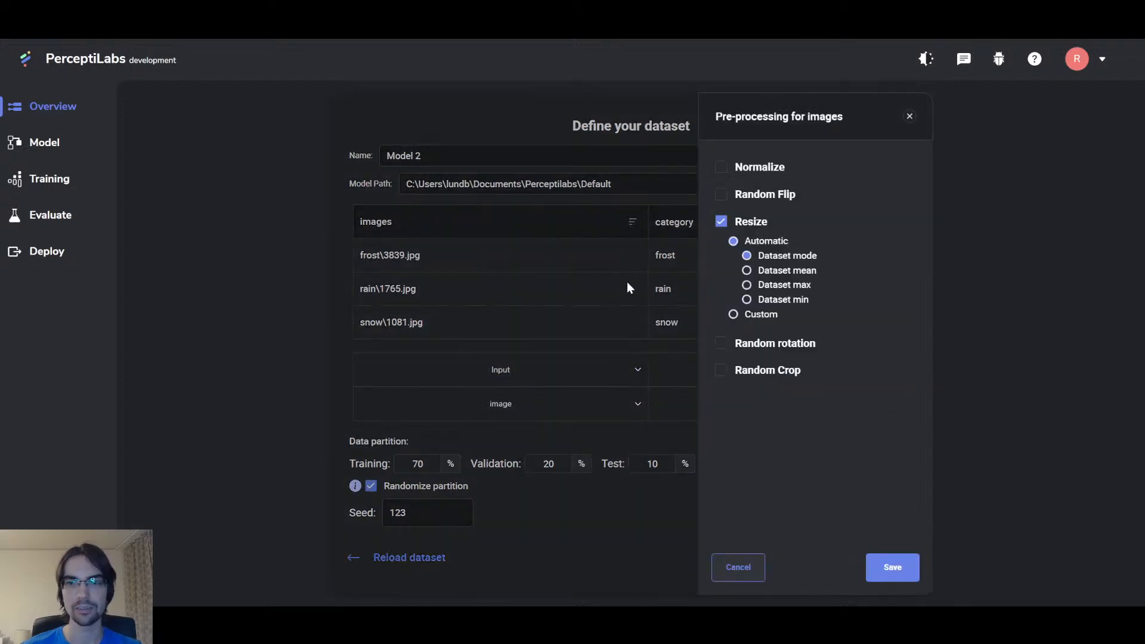
left_click(733, 315)
double_click(837, 281)
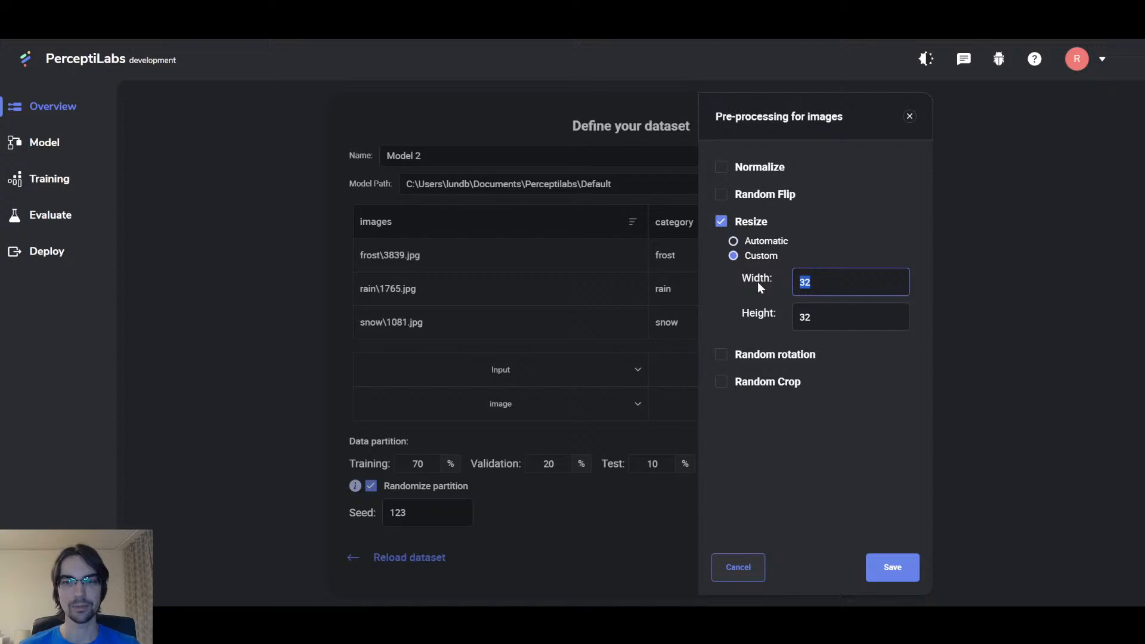
type("100")
key("Tab")
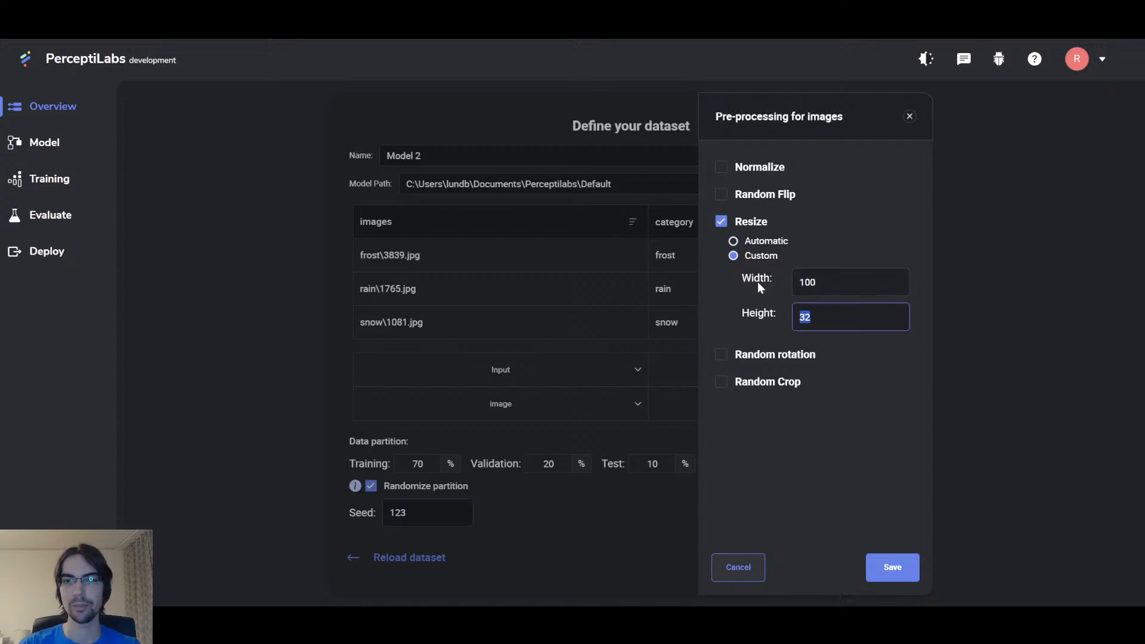
type("100")
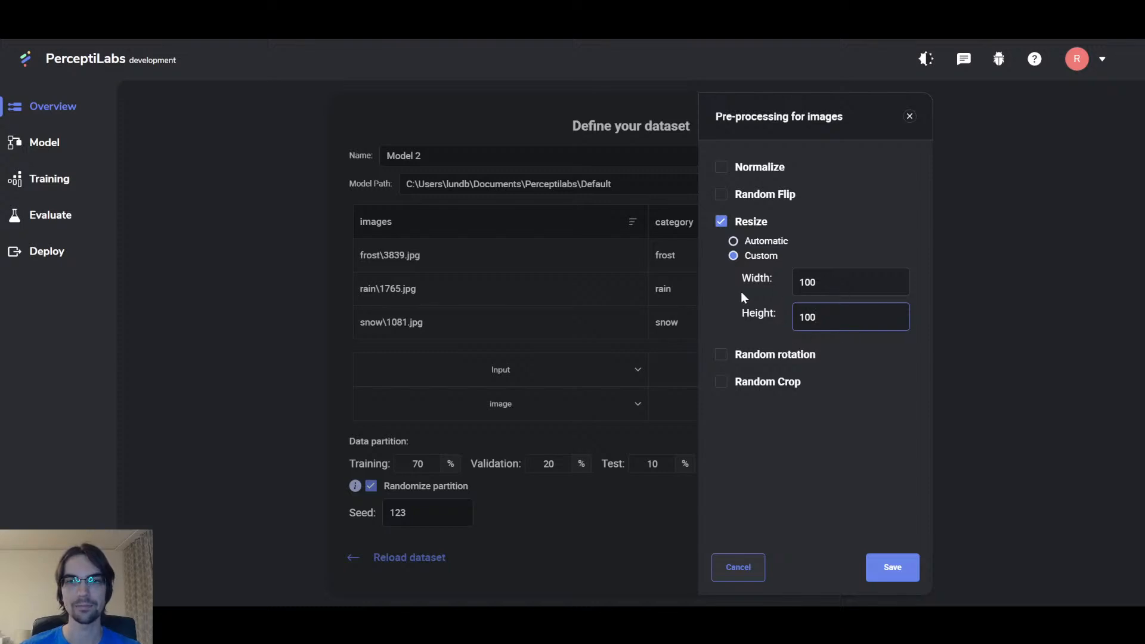
left_click(733, 241)
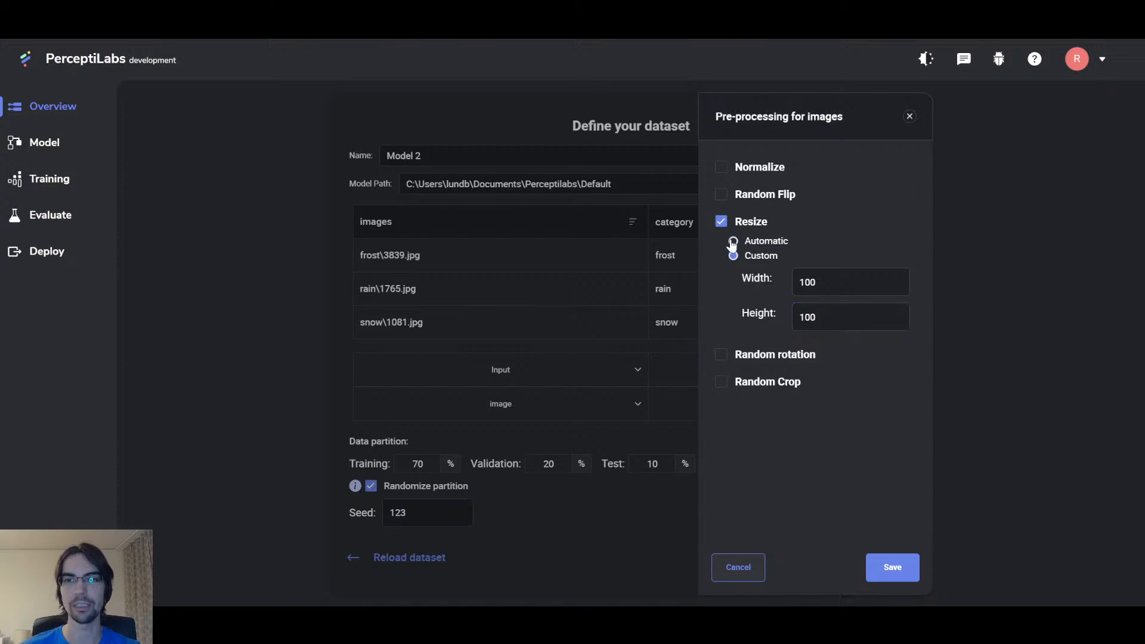
left_click(734, 316)
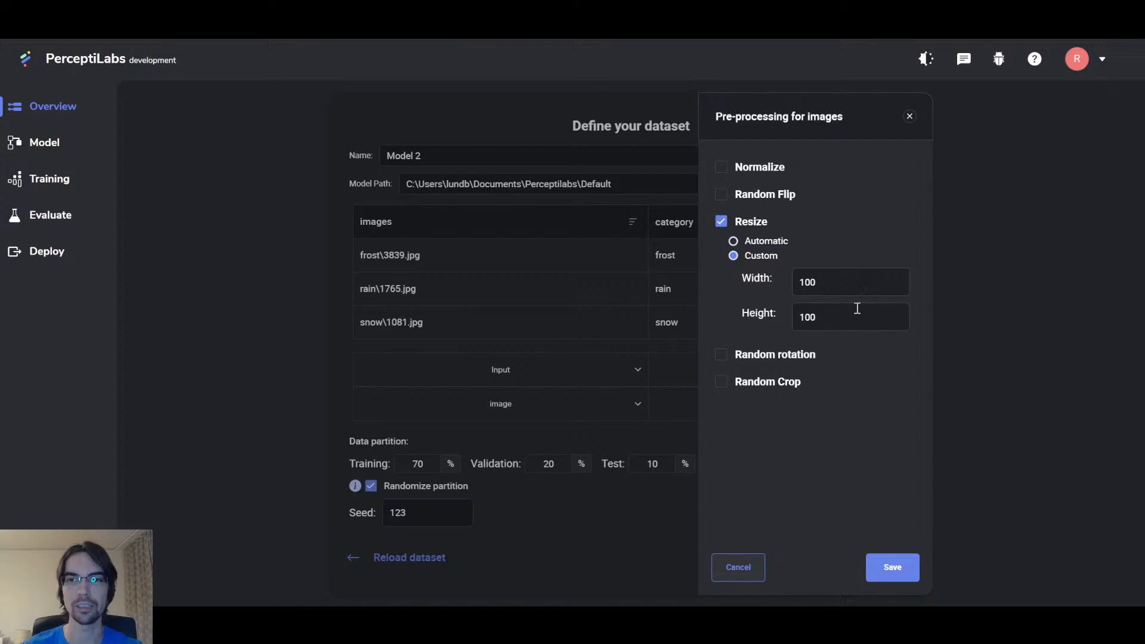
left_click(913, 580)
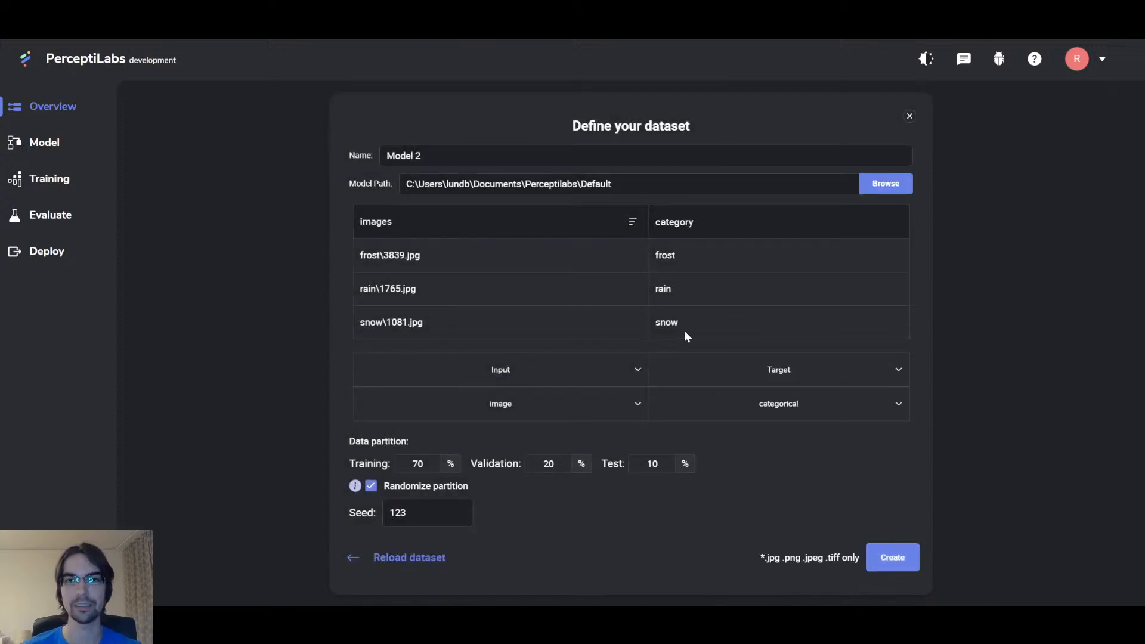
Step: Create Model 2 and replace Convolution_1 with a MobileNetV2 layer feeding Dense_1
left_click(893, 557)
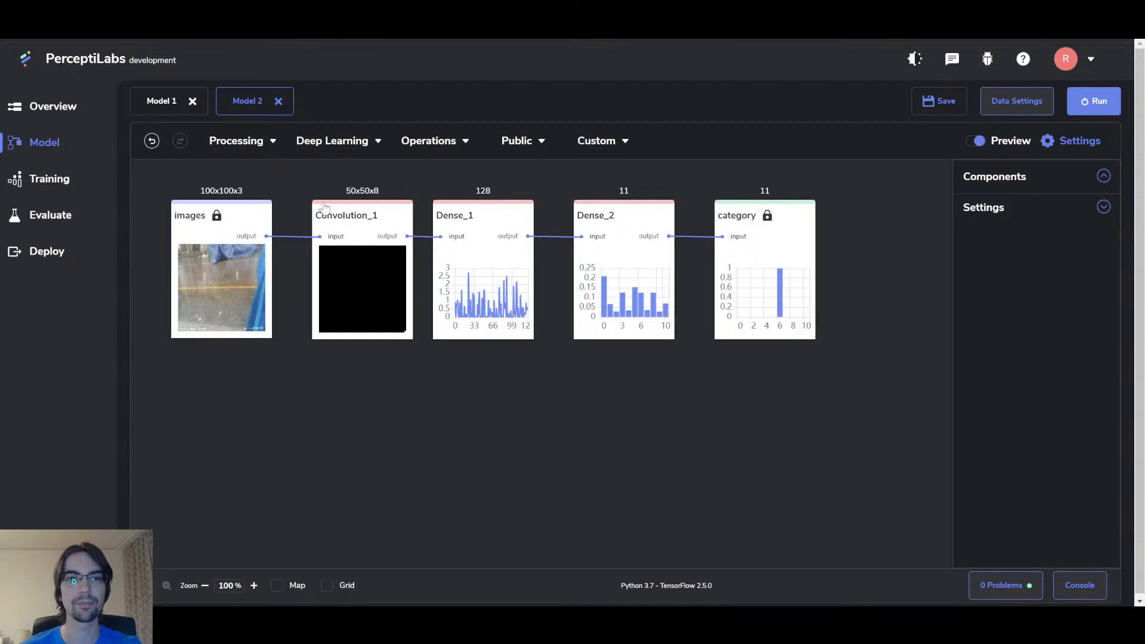
left_click(363, 216)
key("Delete")
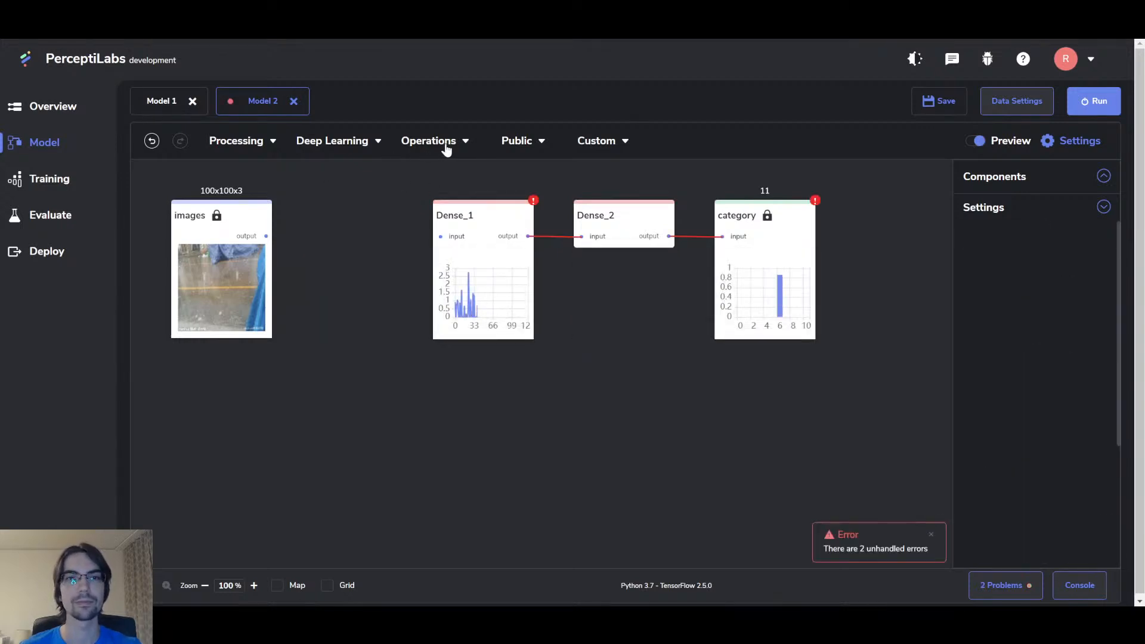
left_click(523, 143)
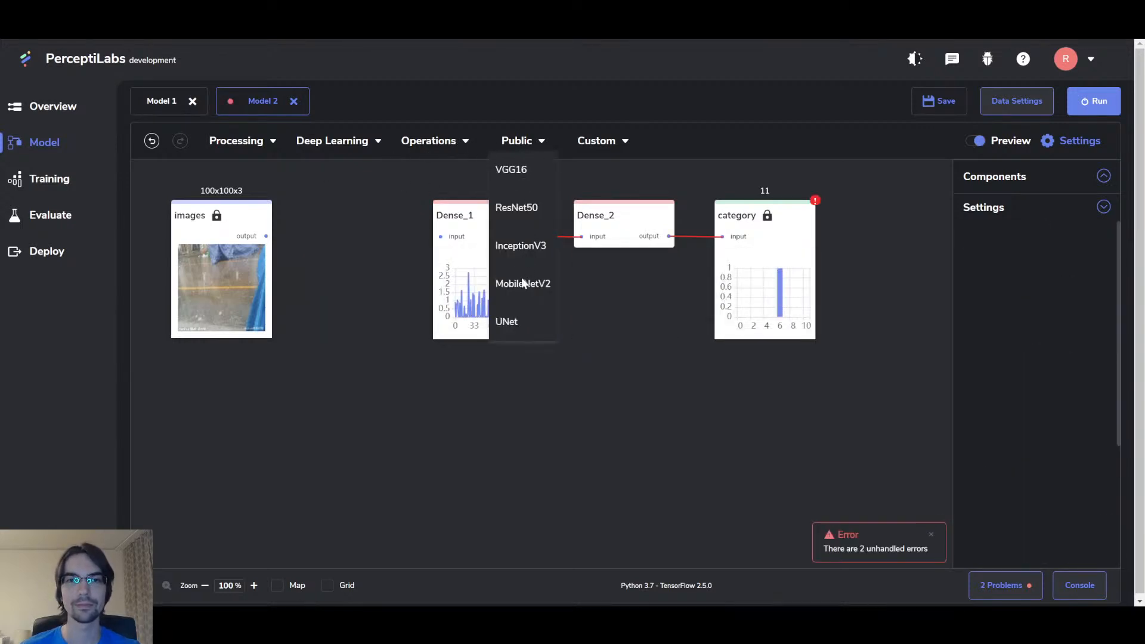
left_click_drag(524, 284, 307, 205)
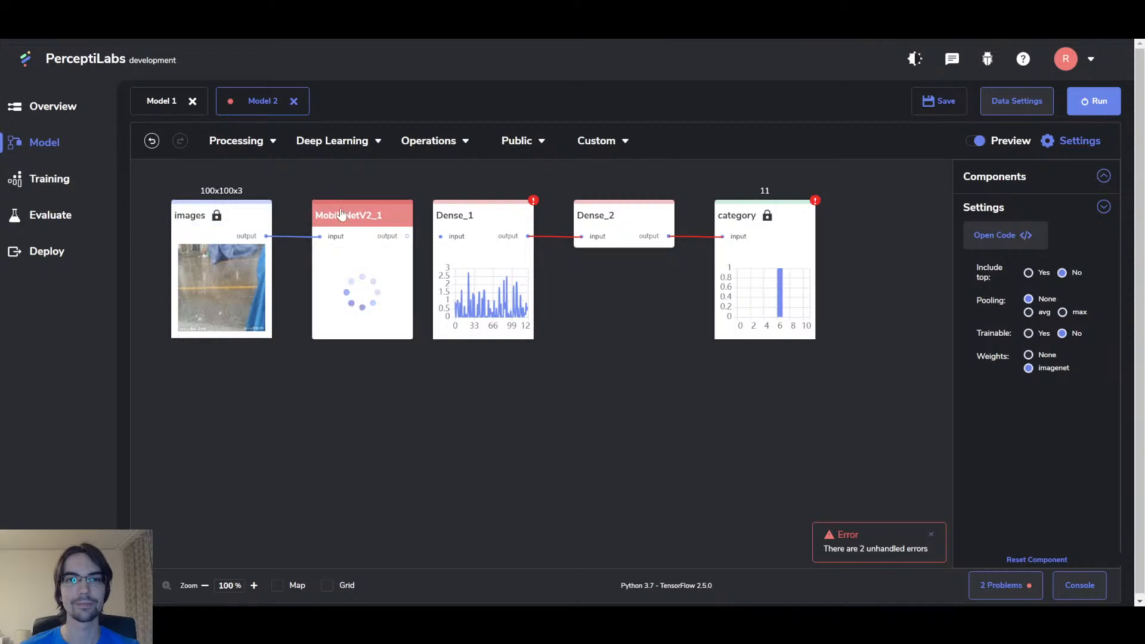
left_click_drag(383, 237, 440, 236)
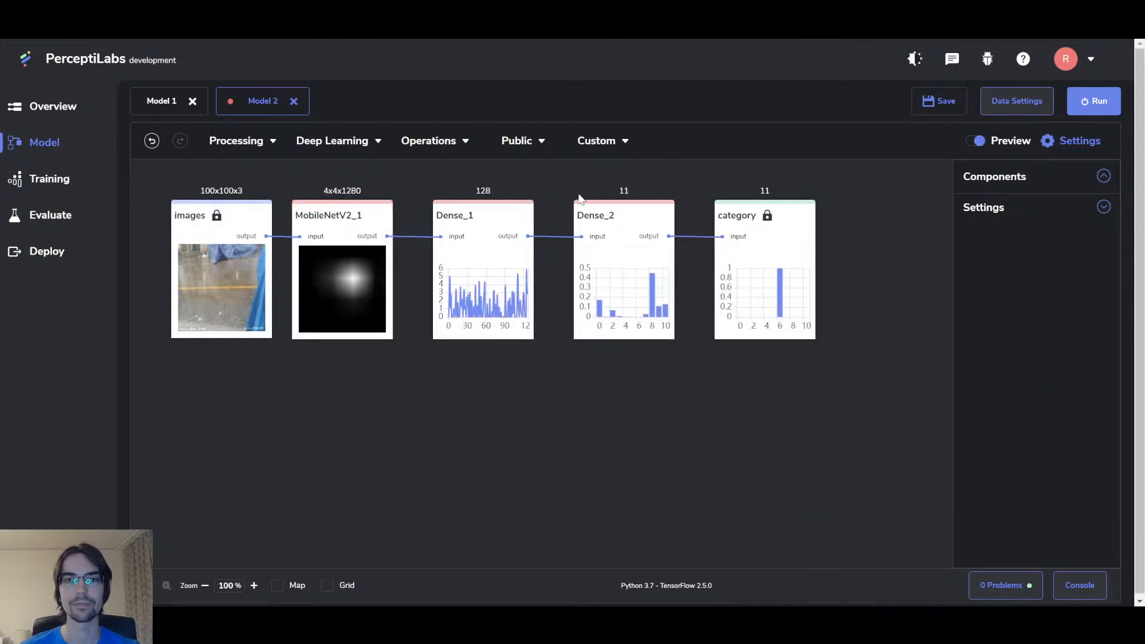
Step: Insert a 128-neuron Dense_3 layer between Dense_1 and Dense_2
left_click_drag(562, 179, 830, 392)
left_click_drag(793, 220, 914, 222)
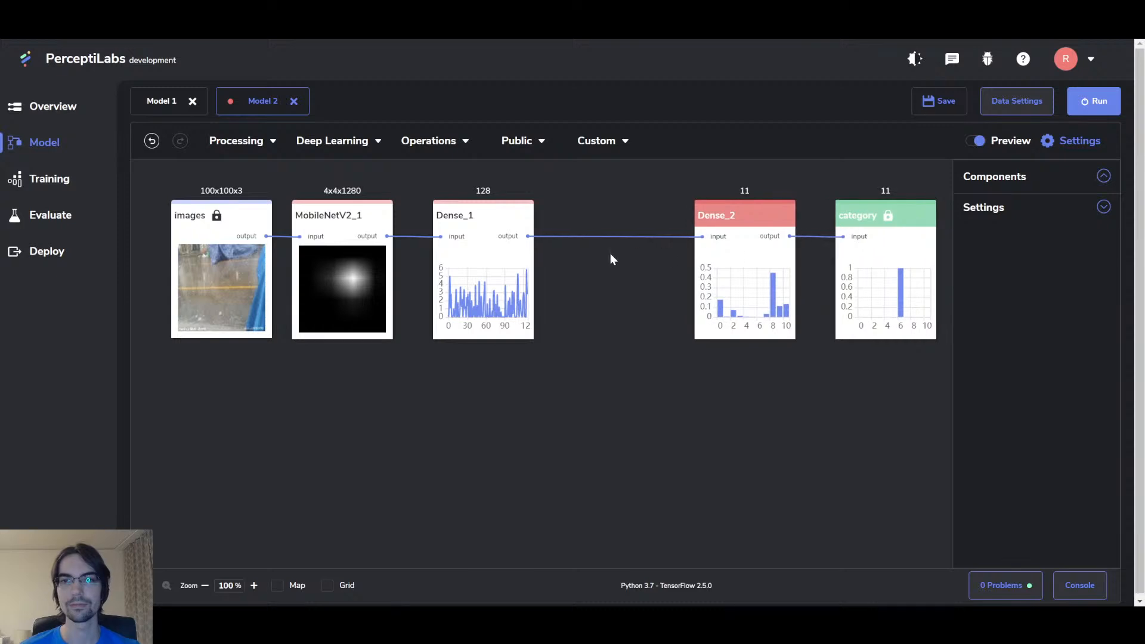
left_click(609, 242)
key("Delete")
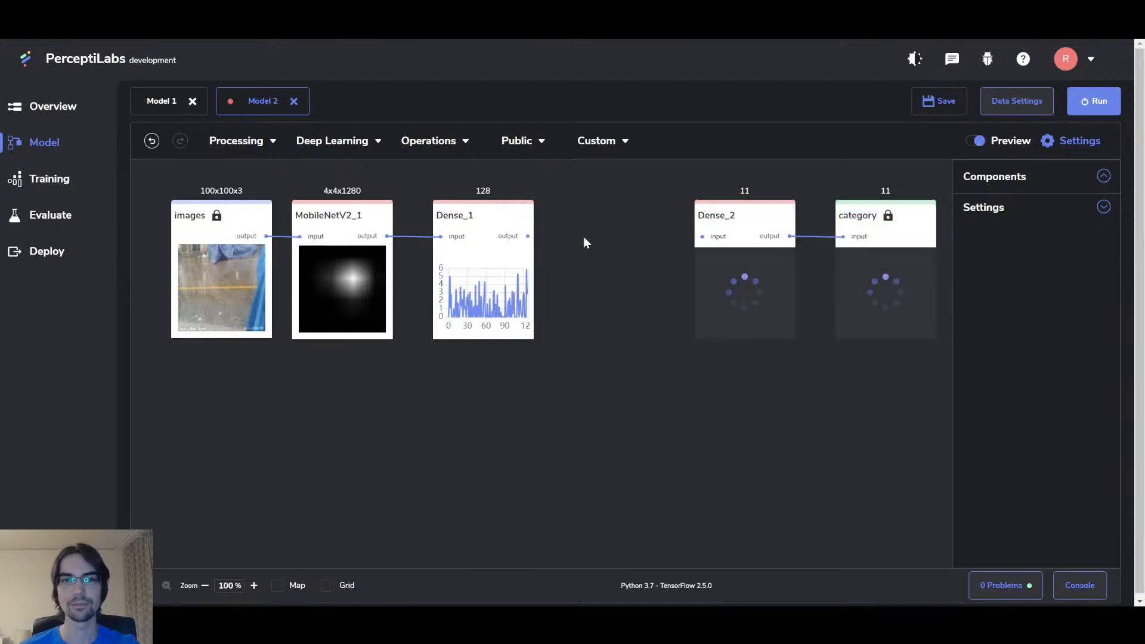
left_click(316, 143)
left_click_drag(316, 169, 561, 218)
left_click_drag(641, 238, 703, 236)
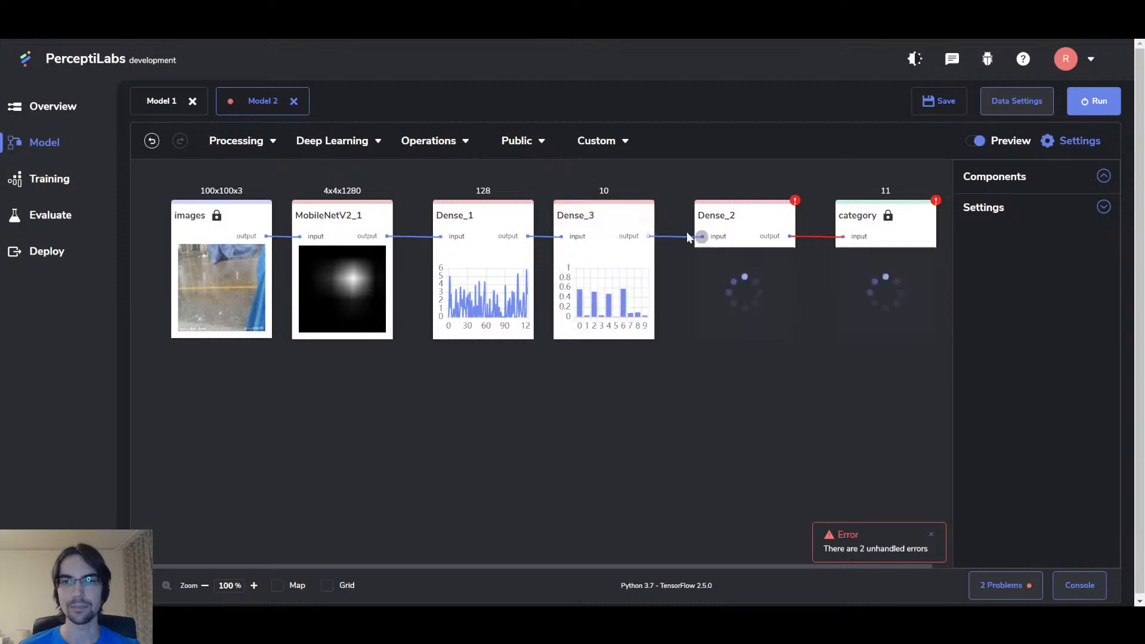
left_click_drag(1056, 273, 1008, 267)
type("128")
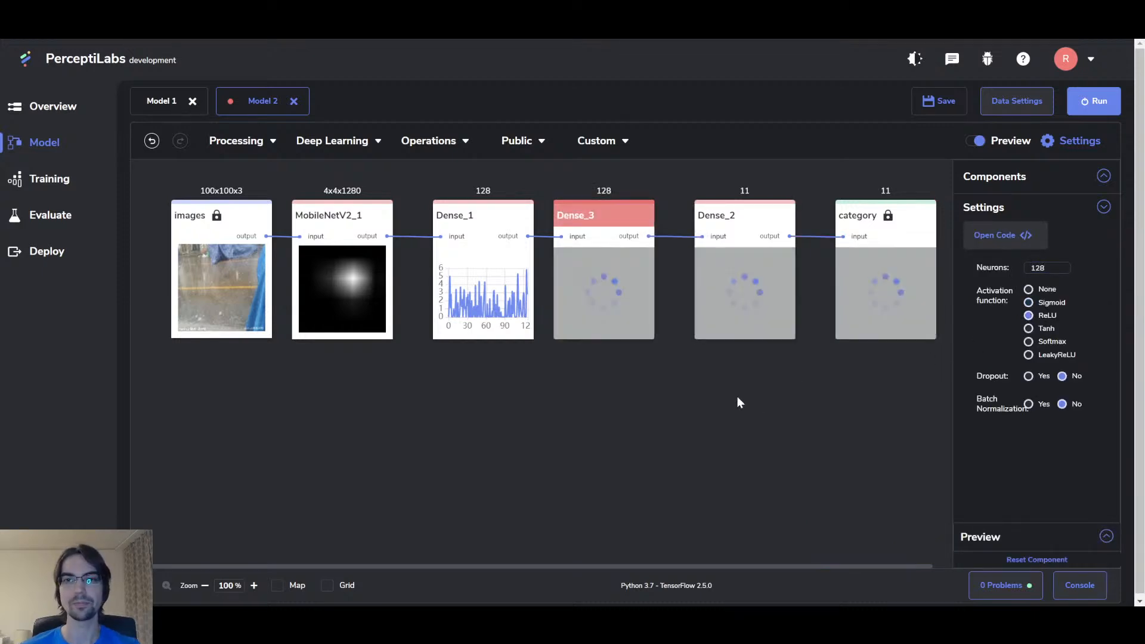
left_click(711, 397)
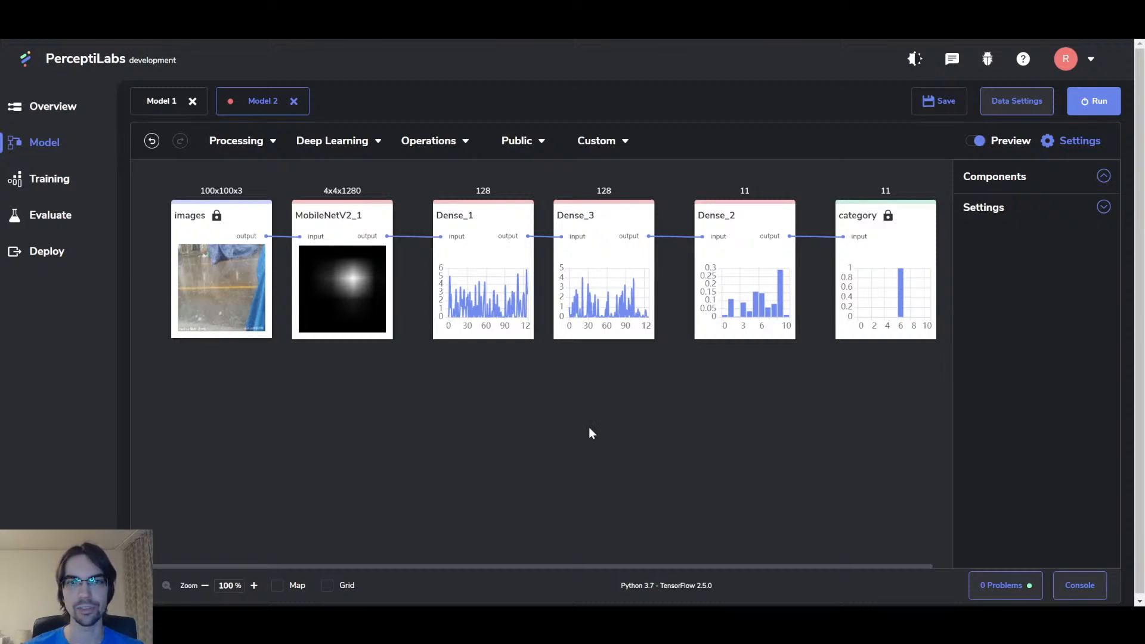
Step: Check MobileNetV2_1's settings, then start training with 5 epochs
left_click(332, 222)
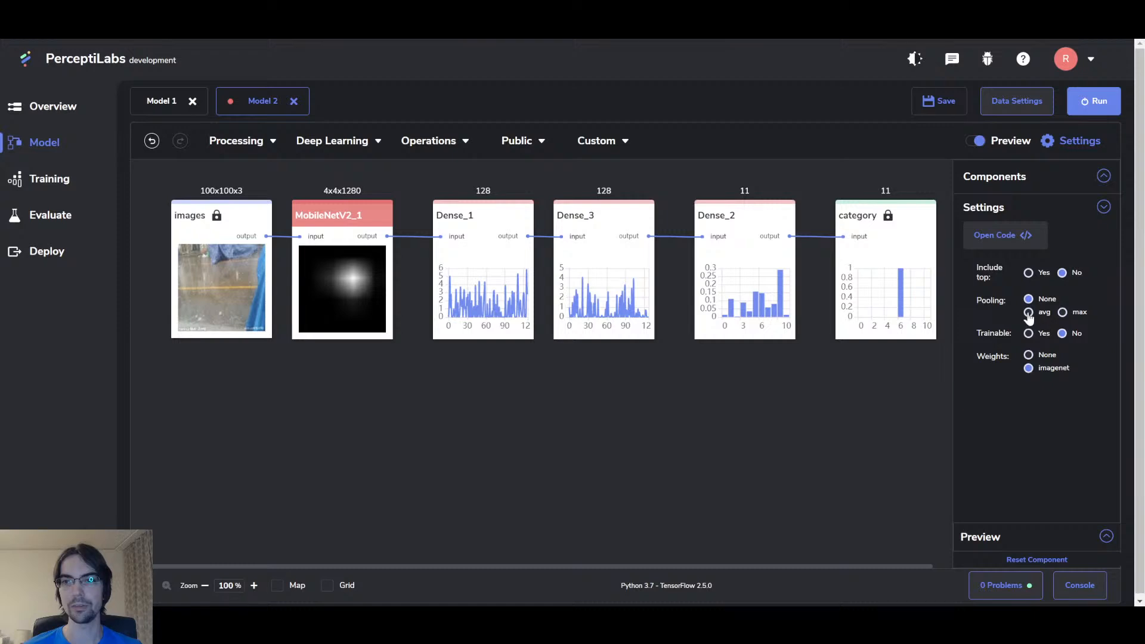
left_click(598, 412)
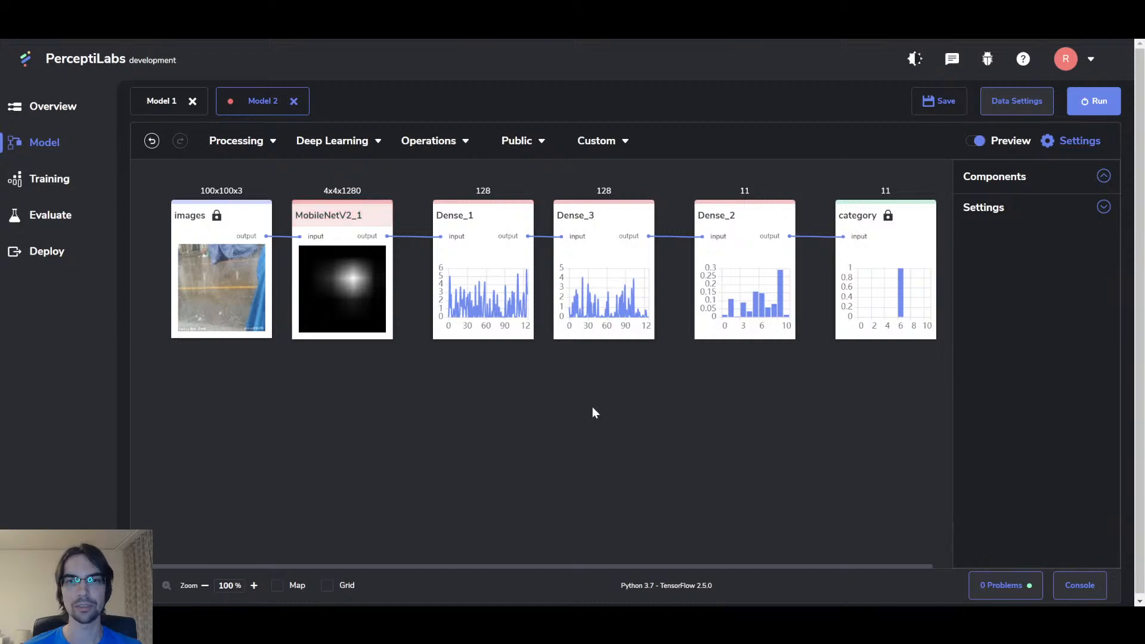
left_click(1101, 100)
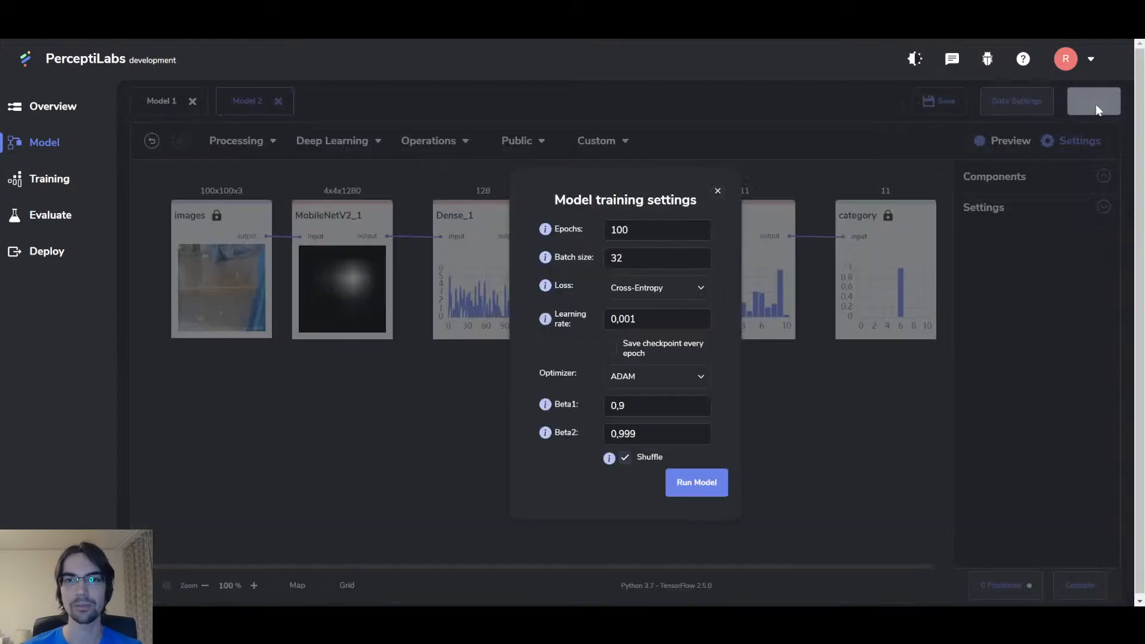
left_click_drag(651, 229, 576, 230)
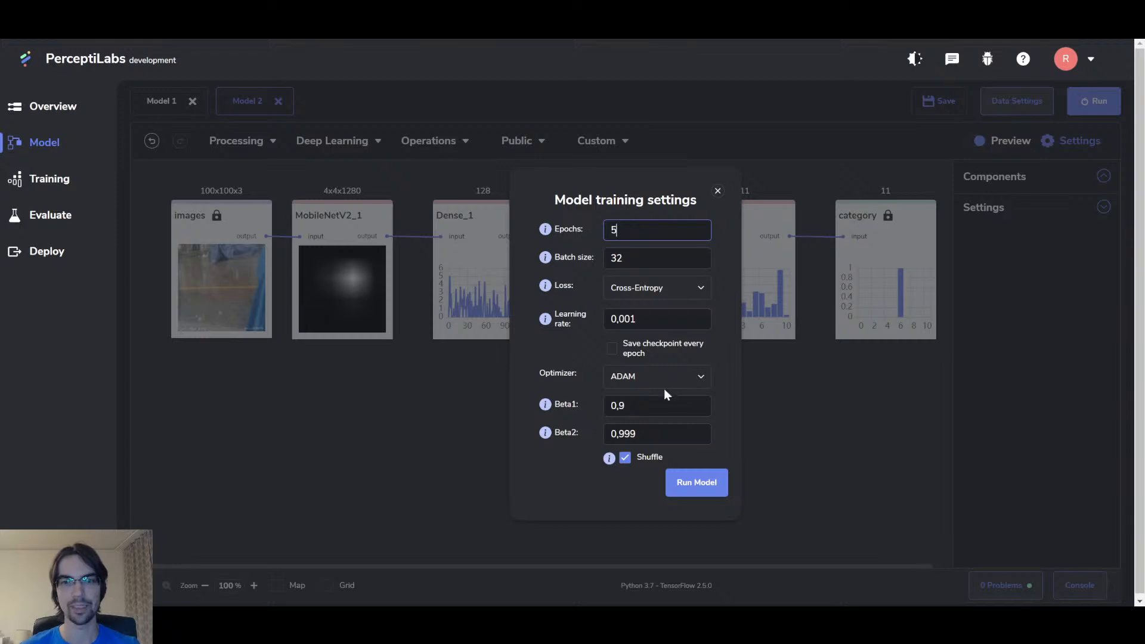
left_click(709, 489)
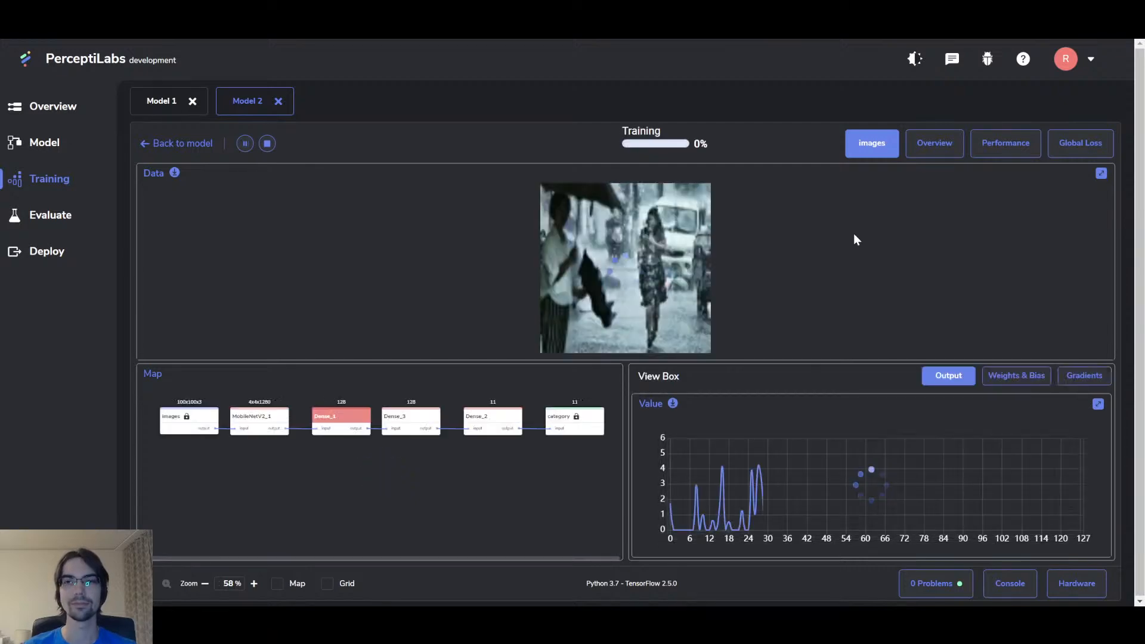
Step: Follow the Overview charts until training ends at 97.06 training and 80.03 validation accuracy
left_click(928, 148)
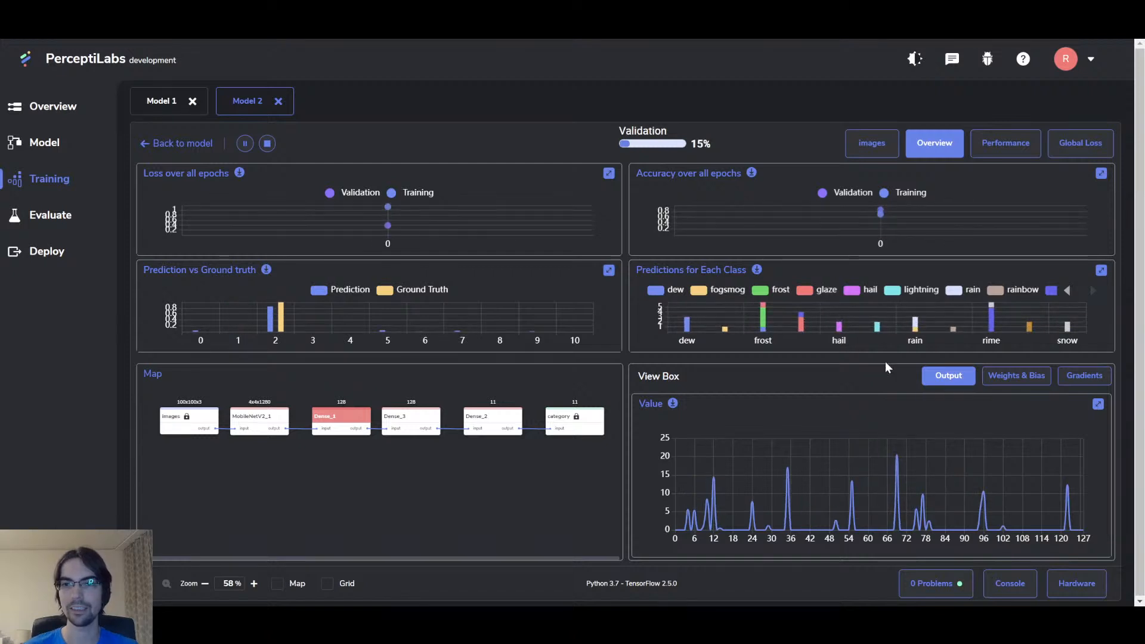
mouse_move(996, 332)
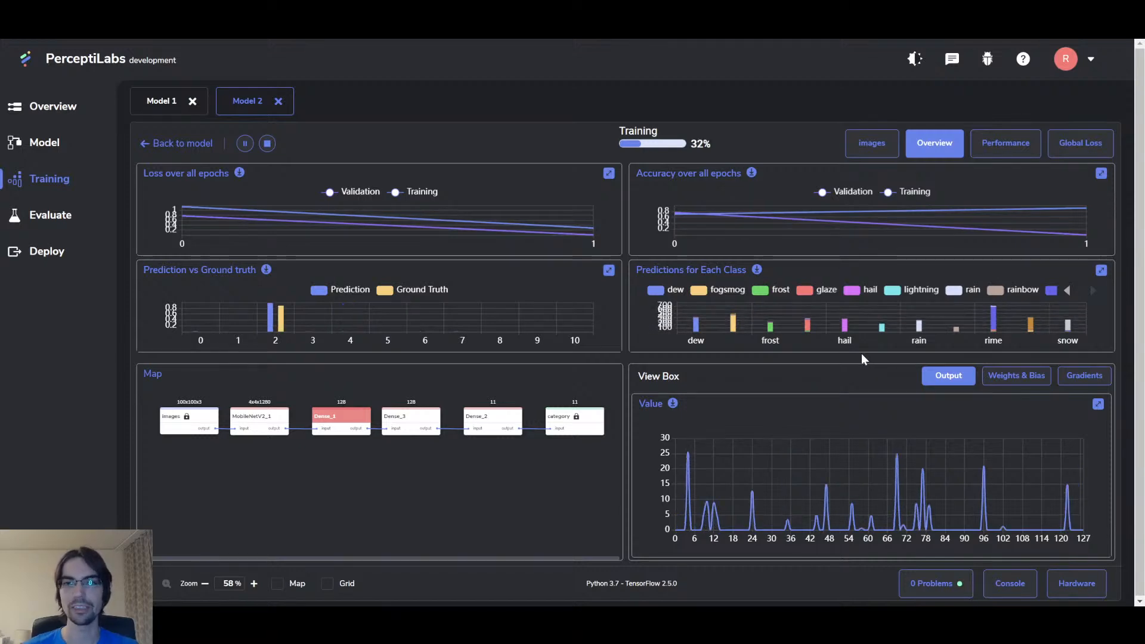
mouse_move(700, 219)
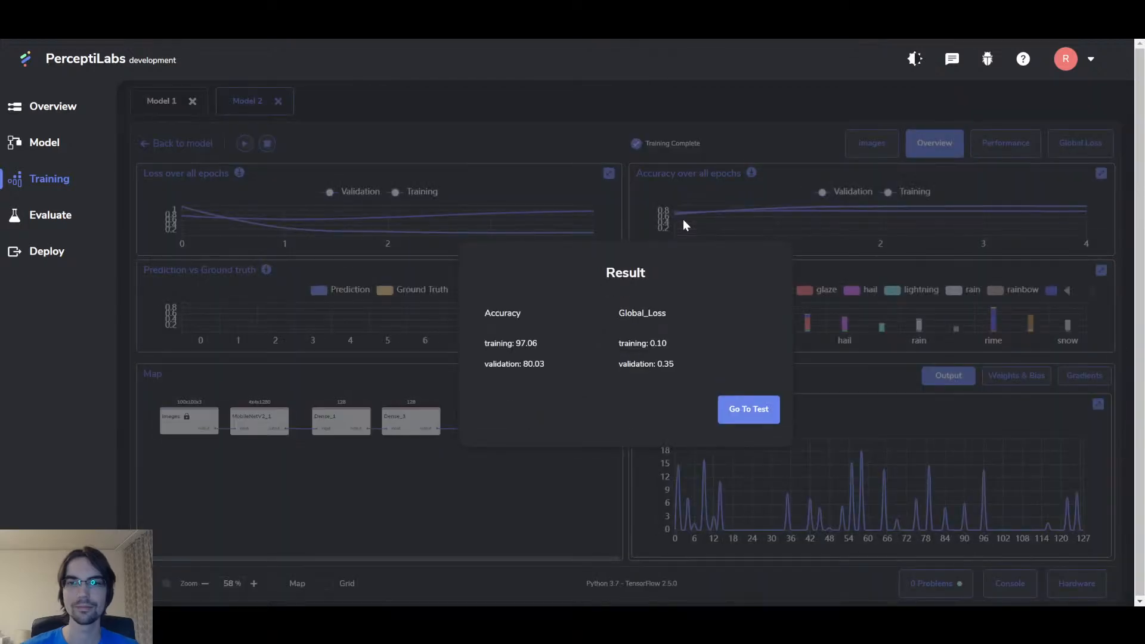
Step: Close the Result dialog and view Model 1's overview accuracy curves, ending near 0.30/0.29
left_click(883, 198)
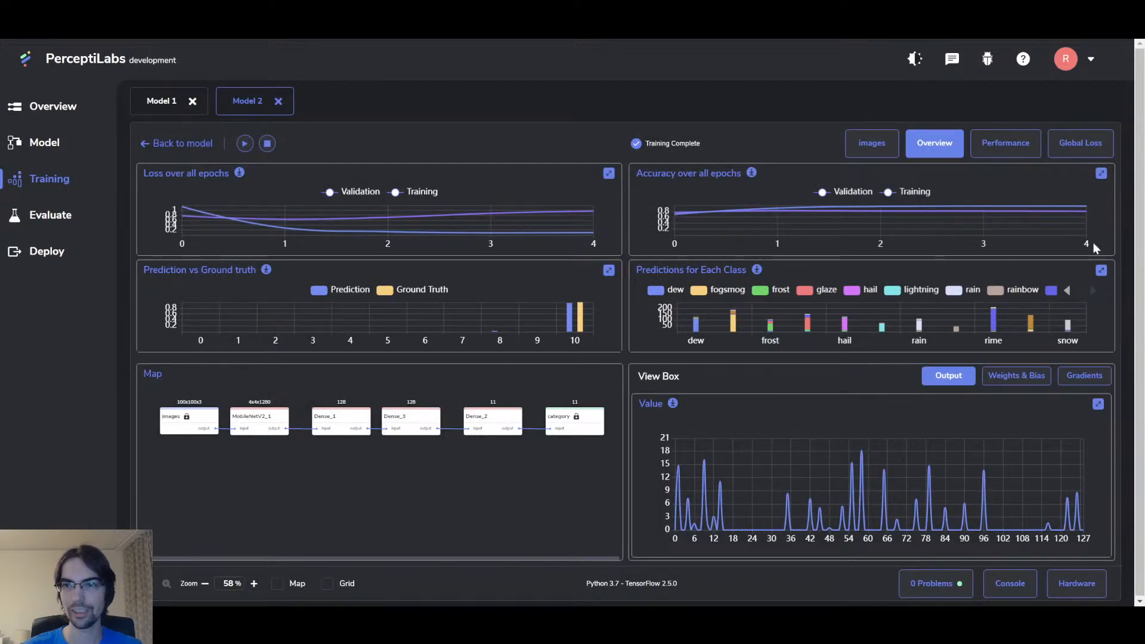
mouse_move(1077, 217)
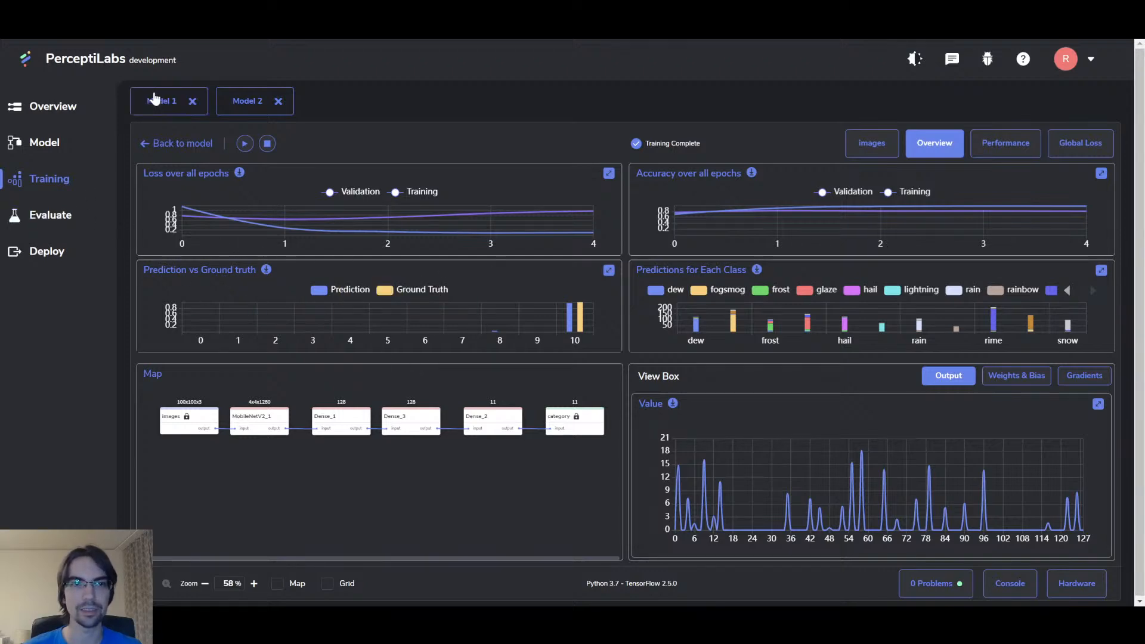
left_click(156, 99)
left_click(928, 146)
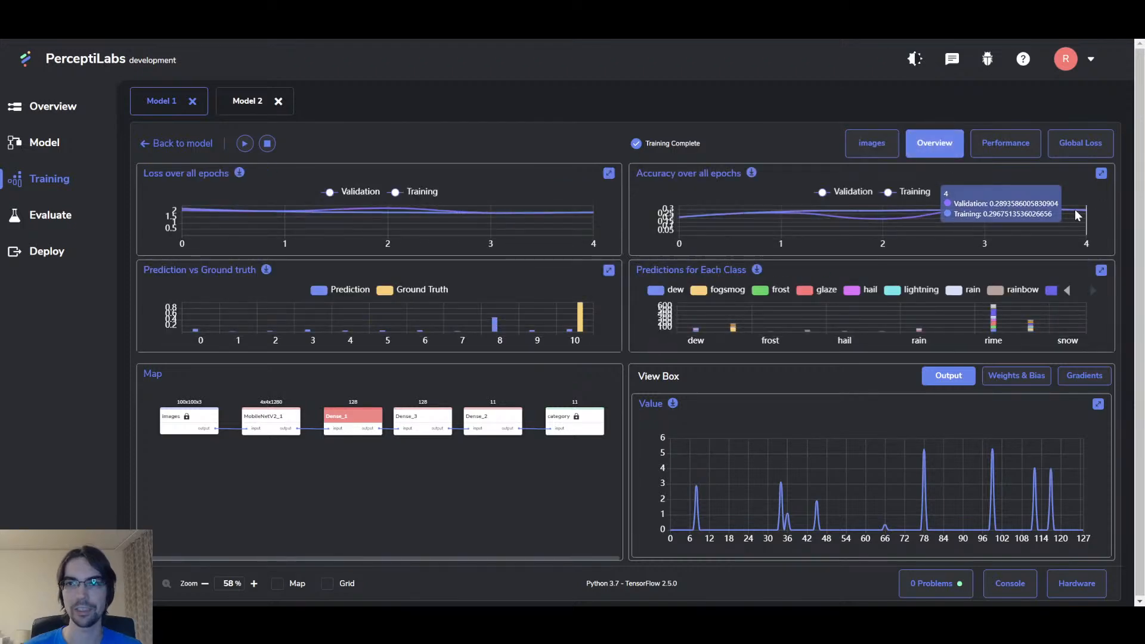
Step: Run a new test on Model 2 with Confusion Matrix and Classification Metrics selected
left_click(242, 103)
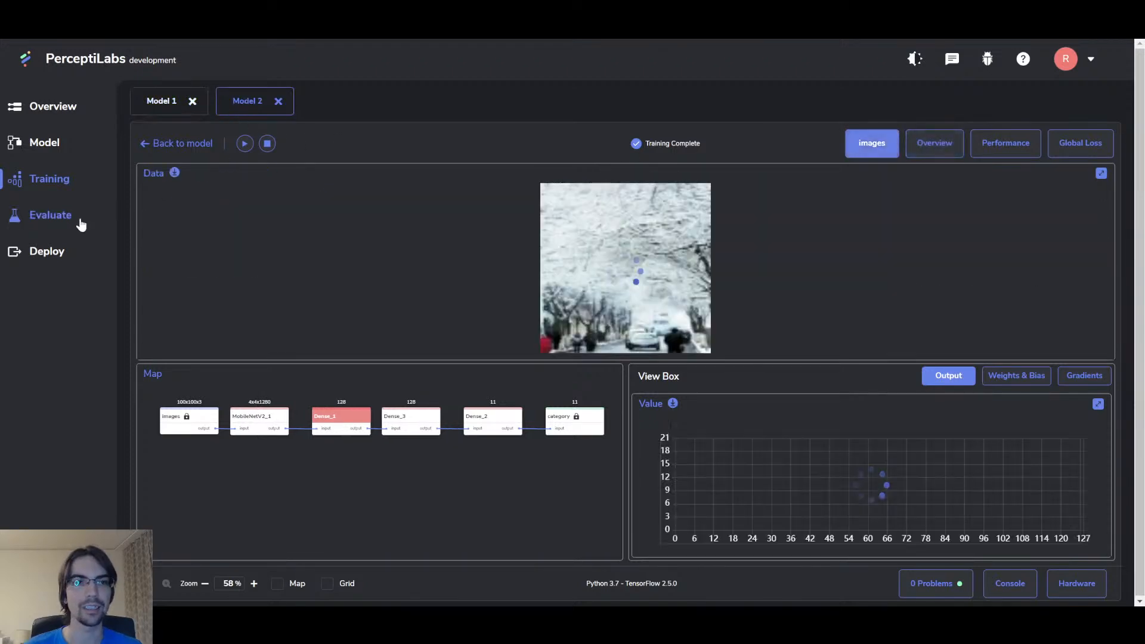
left_click(52, 216)
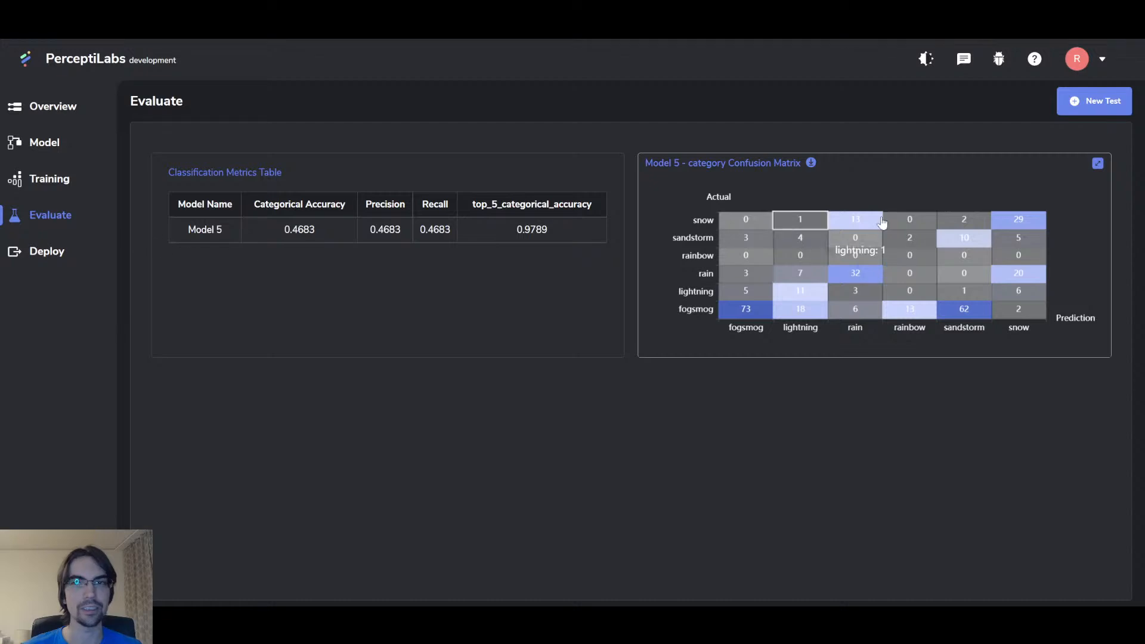
left_click(1101, 97)
left_click(646, 325)
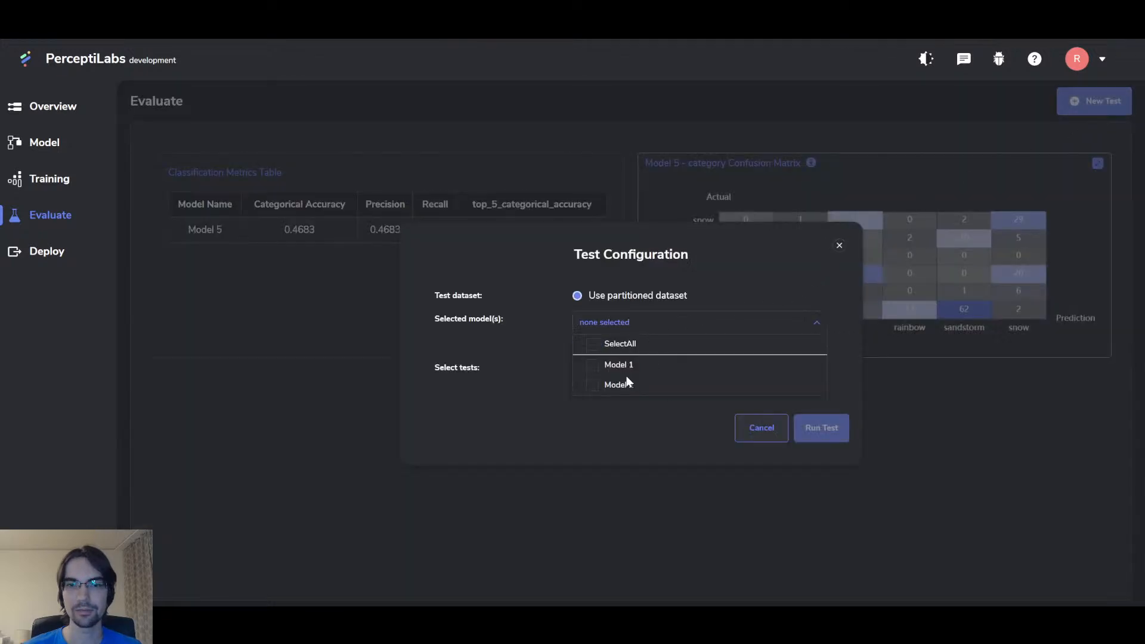
left_click(619, 385)
left_click(635, 322)
left_click(619, 371)
left_click(733, 370)
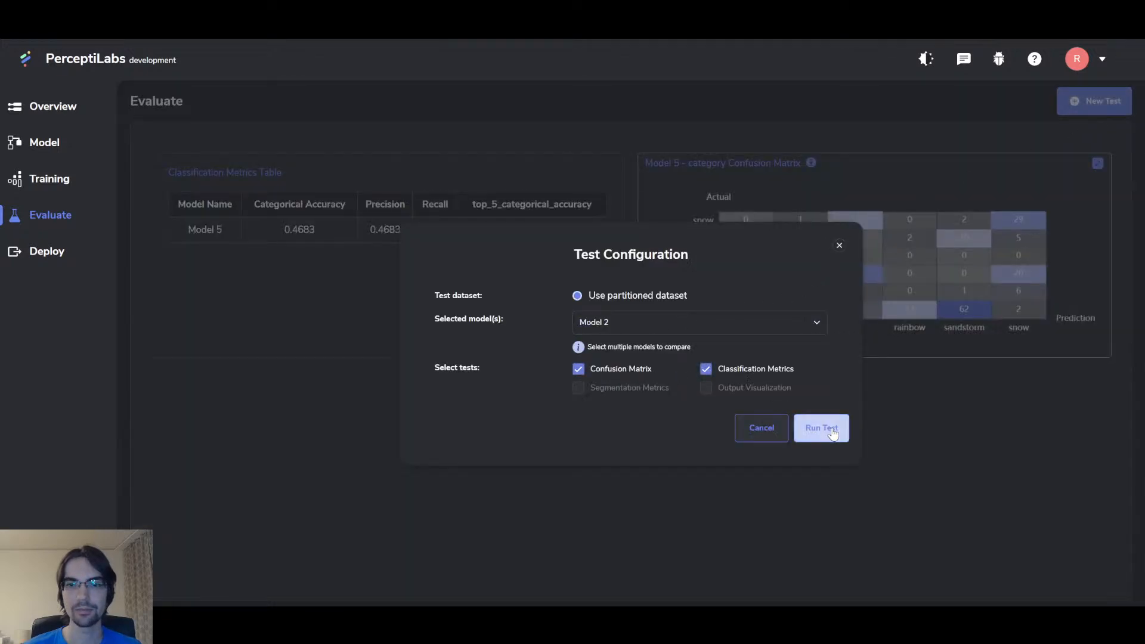
left_click(820, 428)
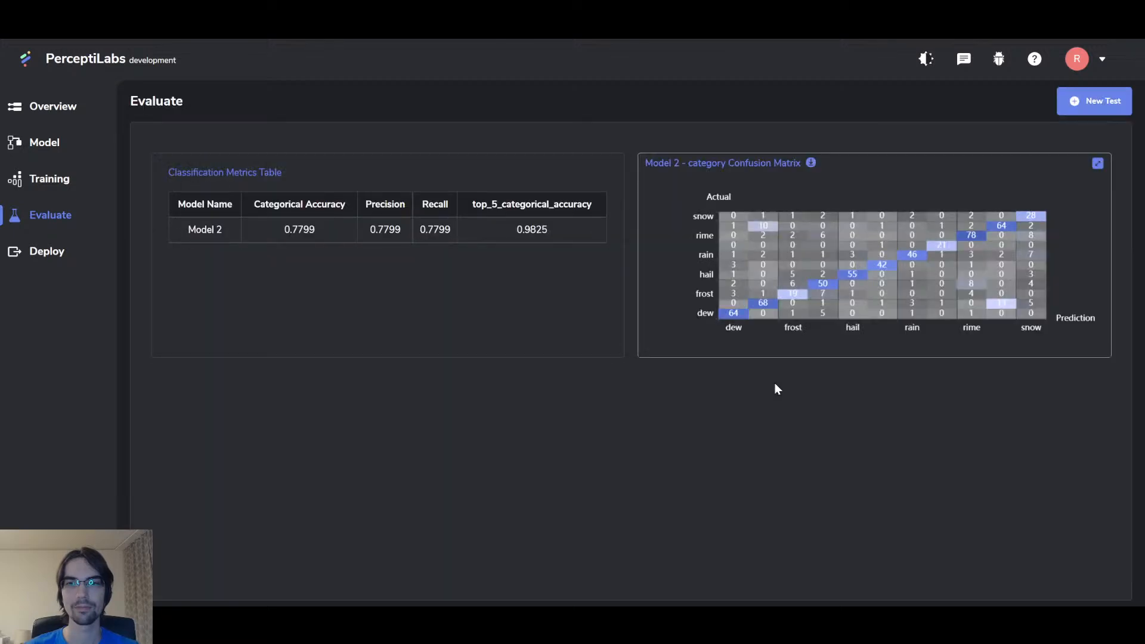
Step: View Model 2's confusion matrix full size, collapse it, and return to the model editor
left_click(1098, 163)
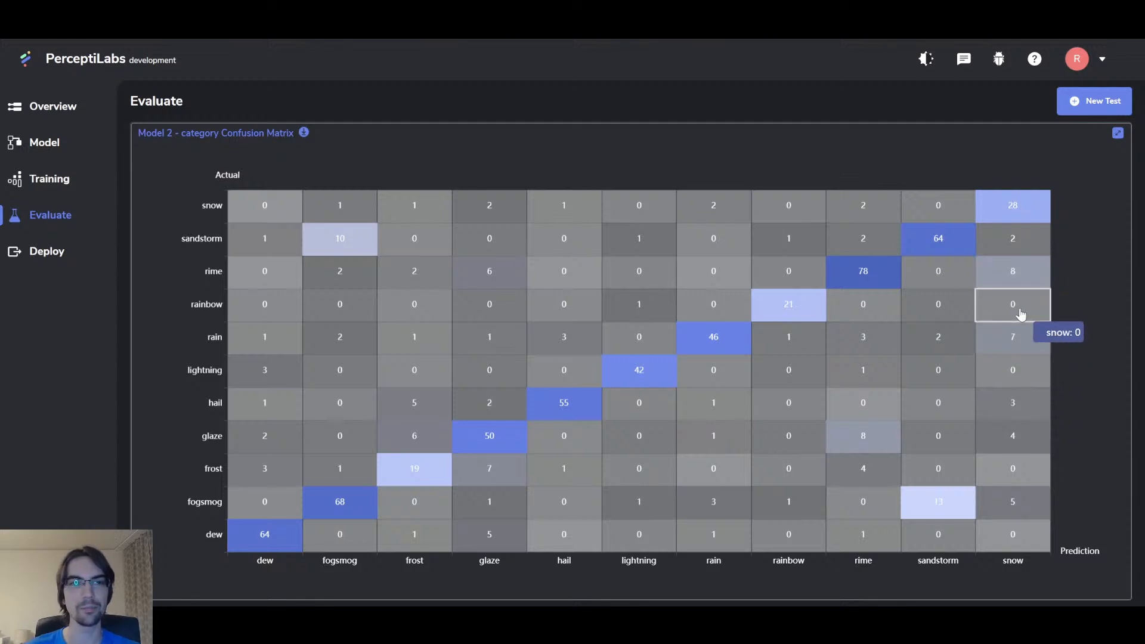
left_click(1118, 134)
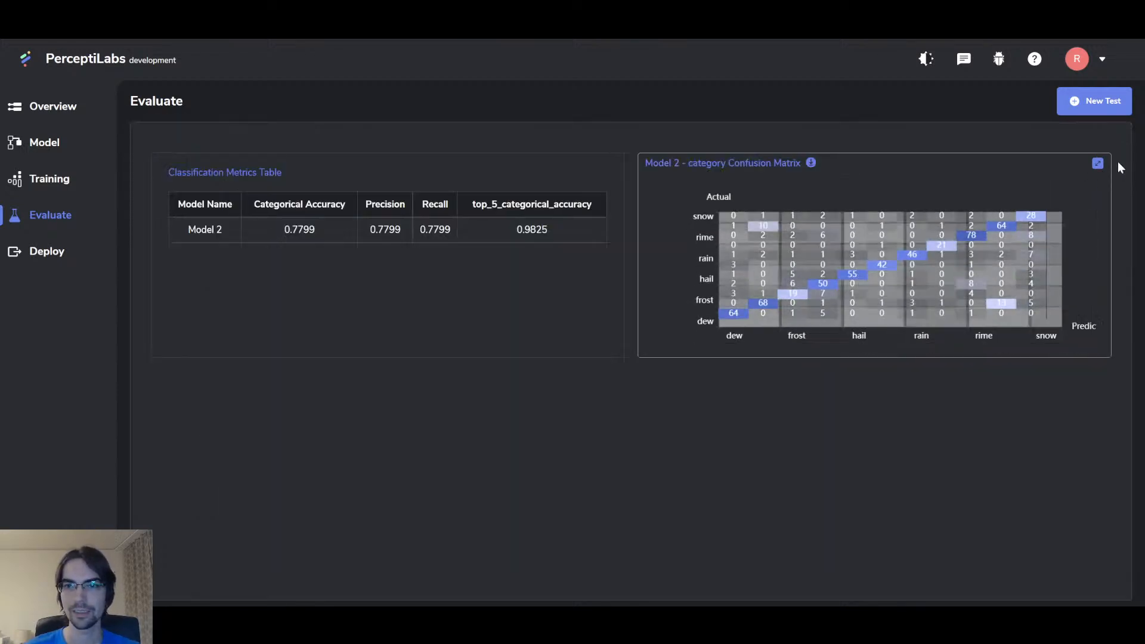
left_click(64, 143)
Step: Set MobileNetV2_1's Pooling to avg so its output shrinks to 1280 values
left_click(368, 223)
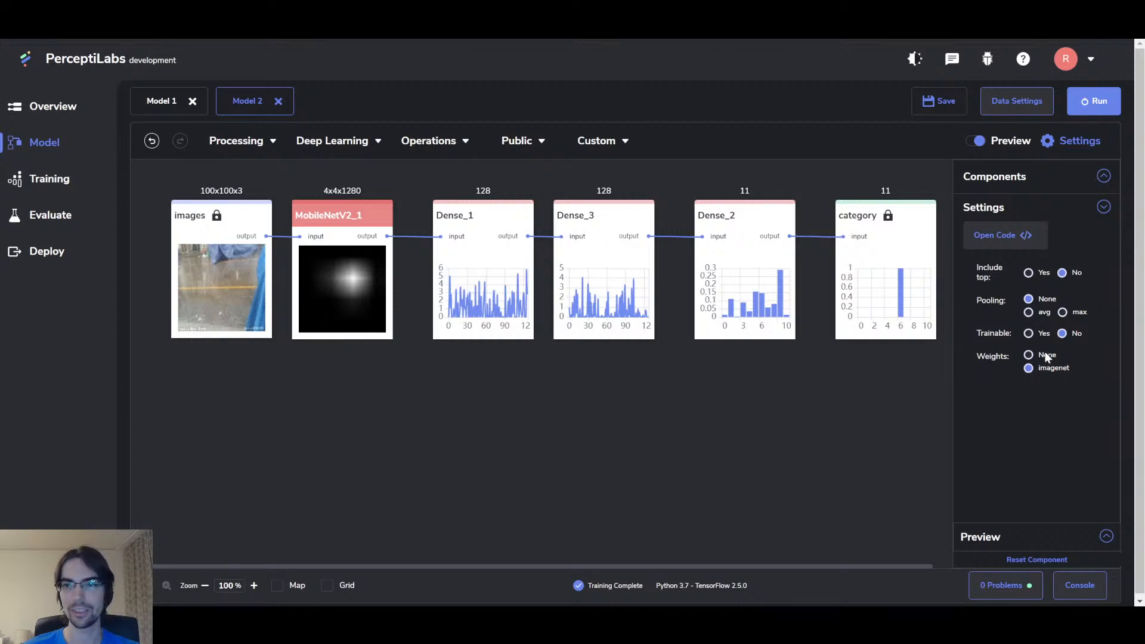
left_click(1028, 313)
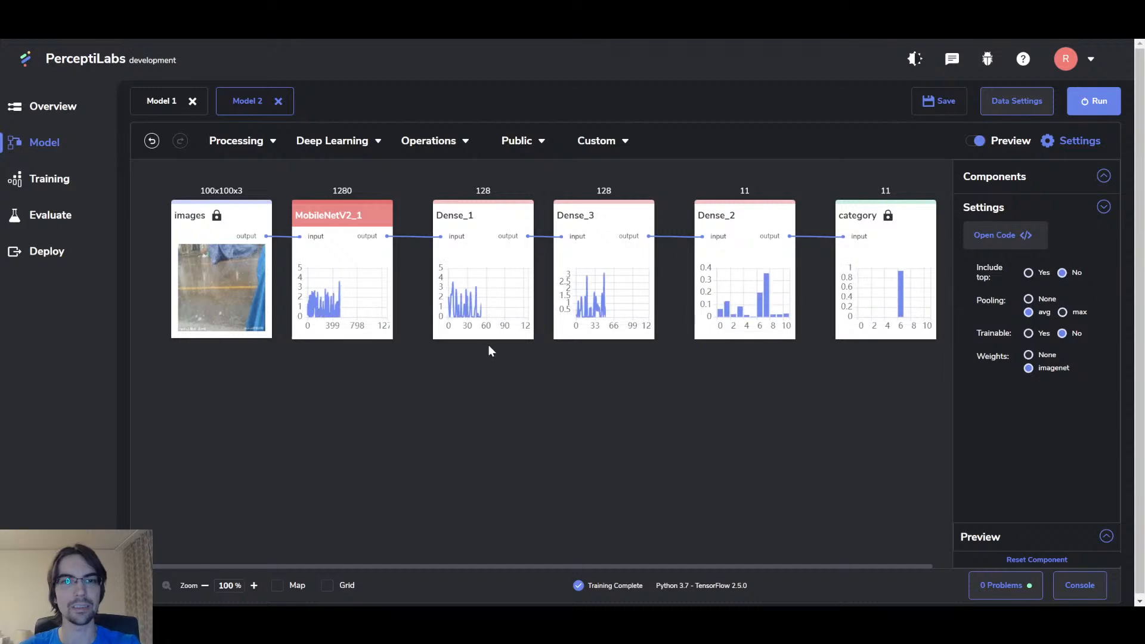
left_click(517, 142)
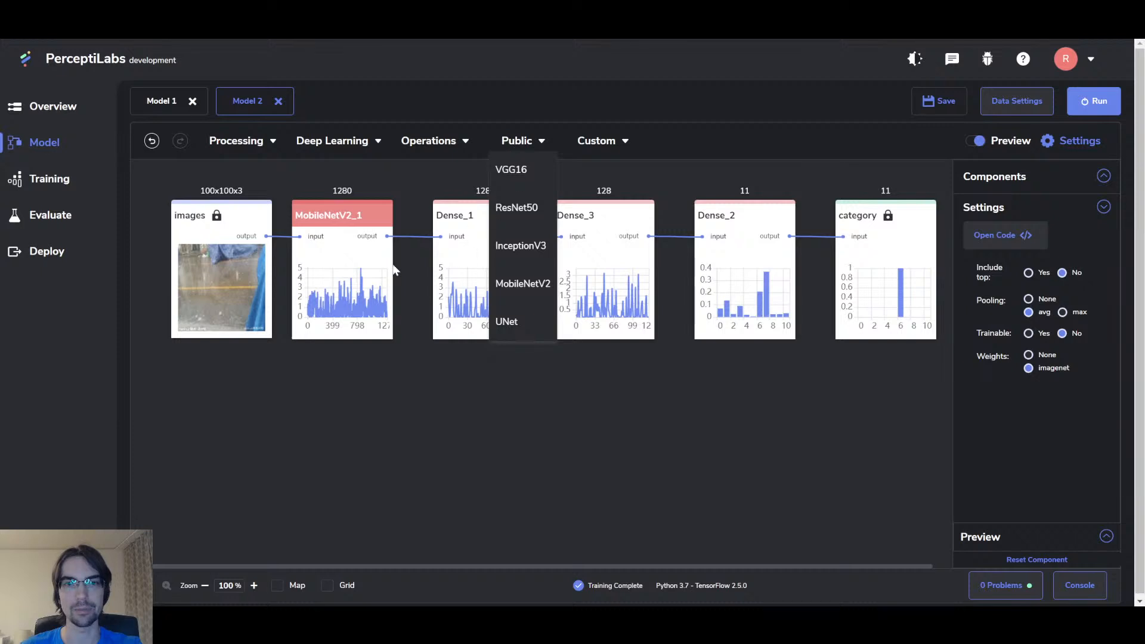
left_click_drag(288, 187, 400, 397)
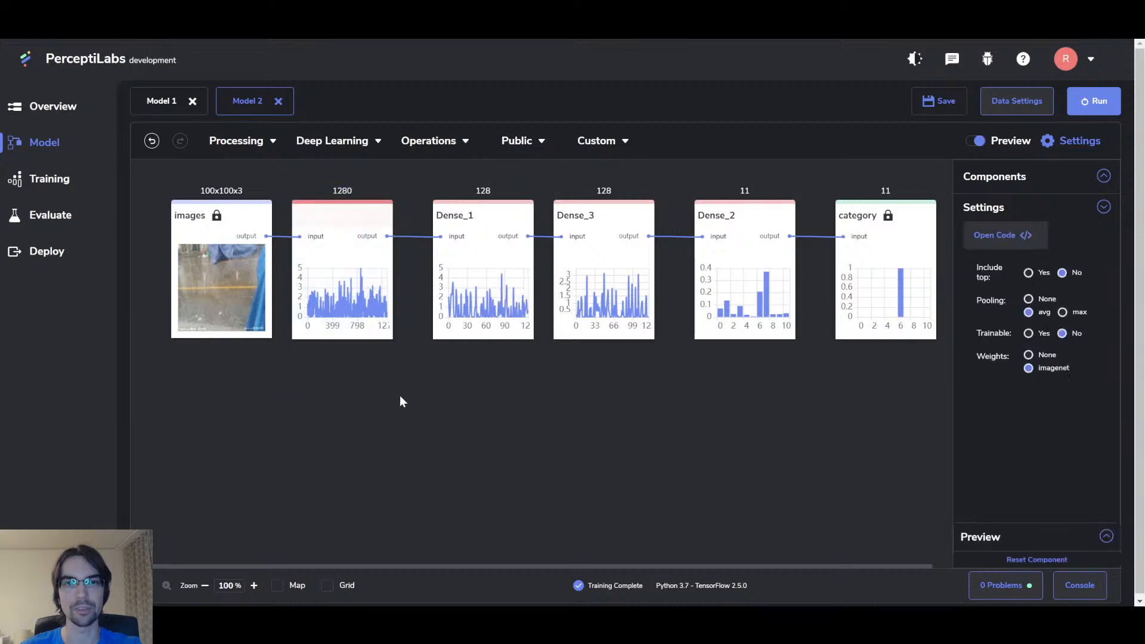
Step: Replace MobileNetV2_1 with a pooled ResNet50_1 layer connected between images and Dense_1
key("Delete")
left_click(516, 141)
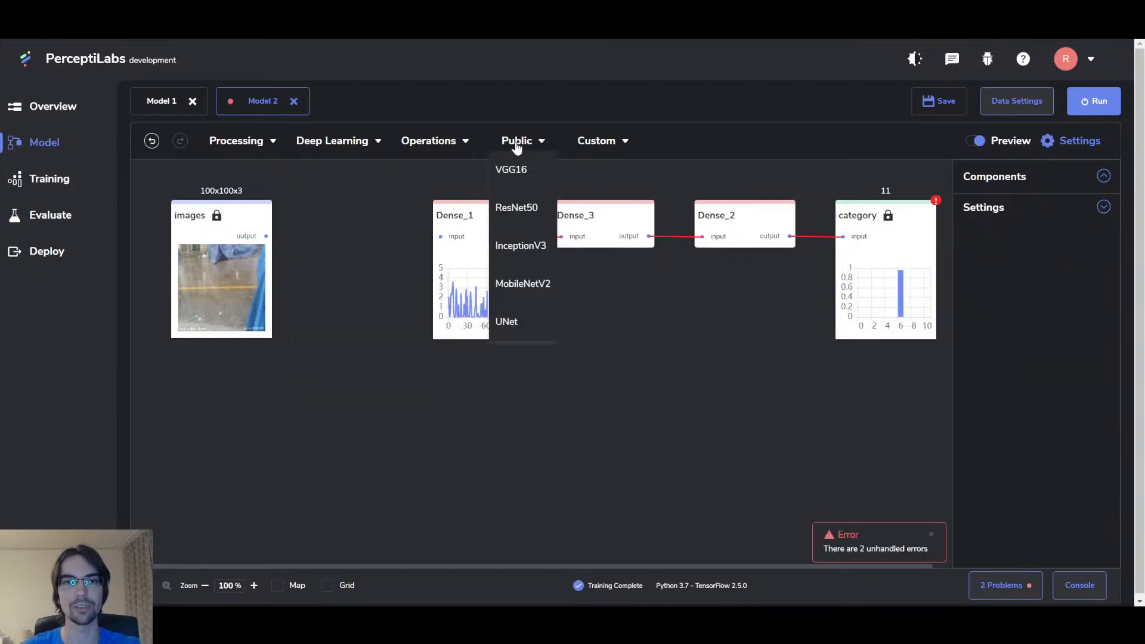
left_click_drag(519, 208, 307, 199)
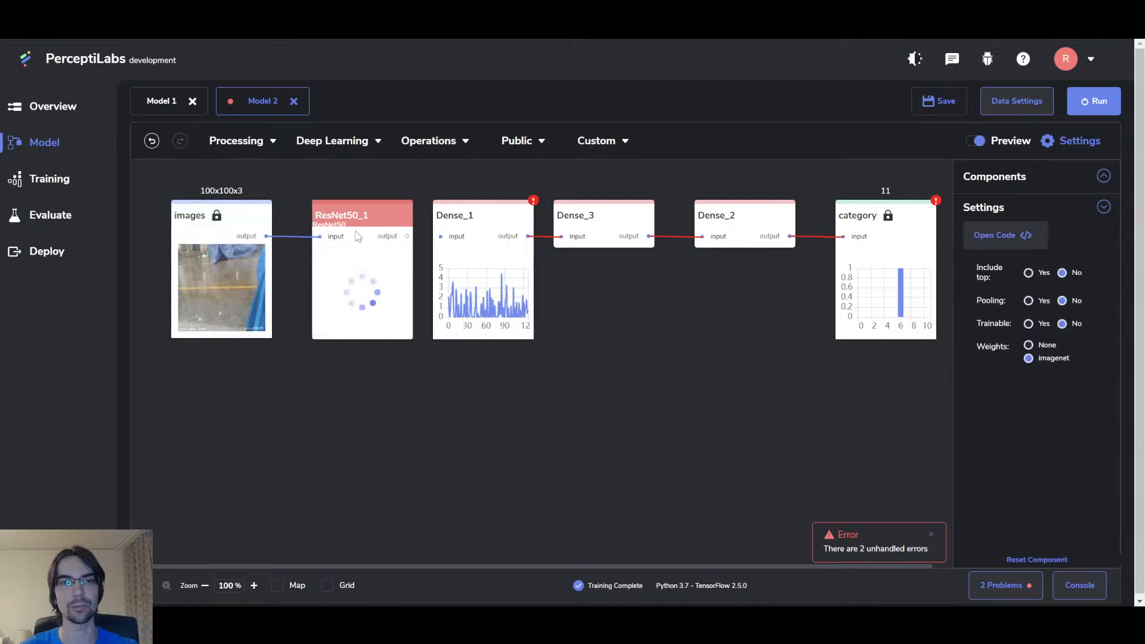
left_click_drag(408, 236, 441, 237)
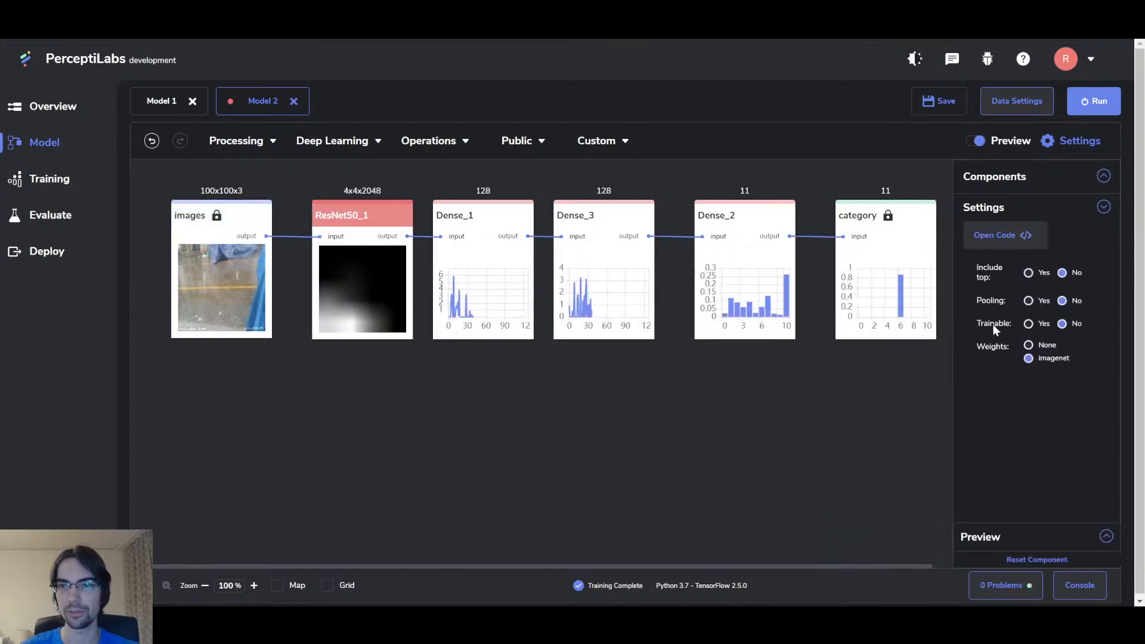
left_click(1025, 303)
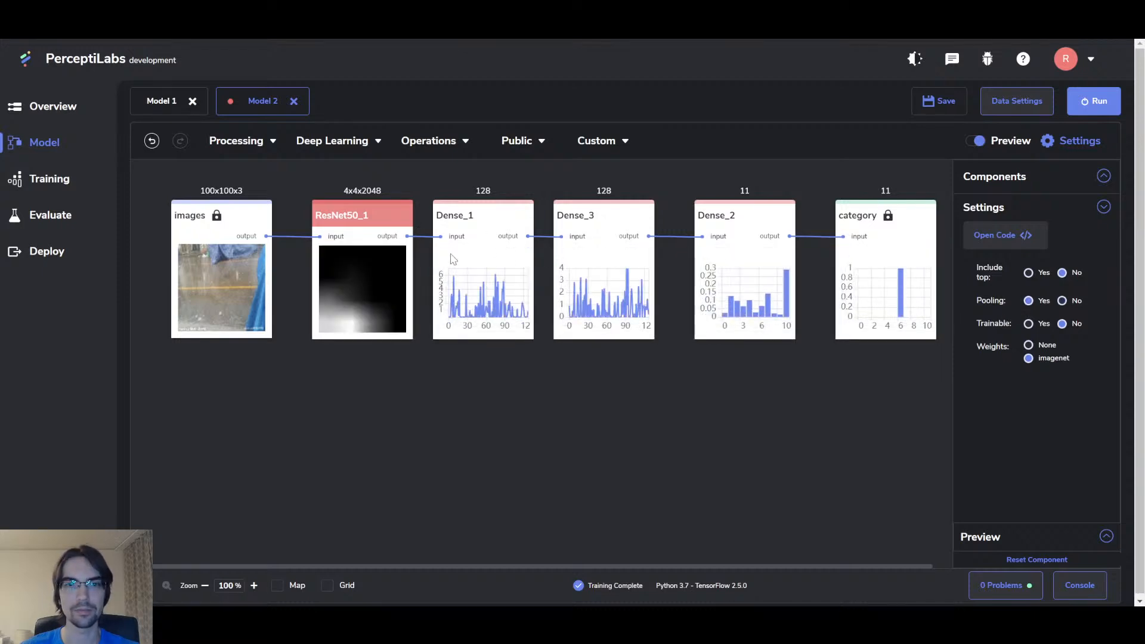
left_click_drag(382, 213, 362, 213)
left_click(633, 421)
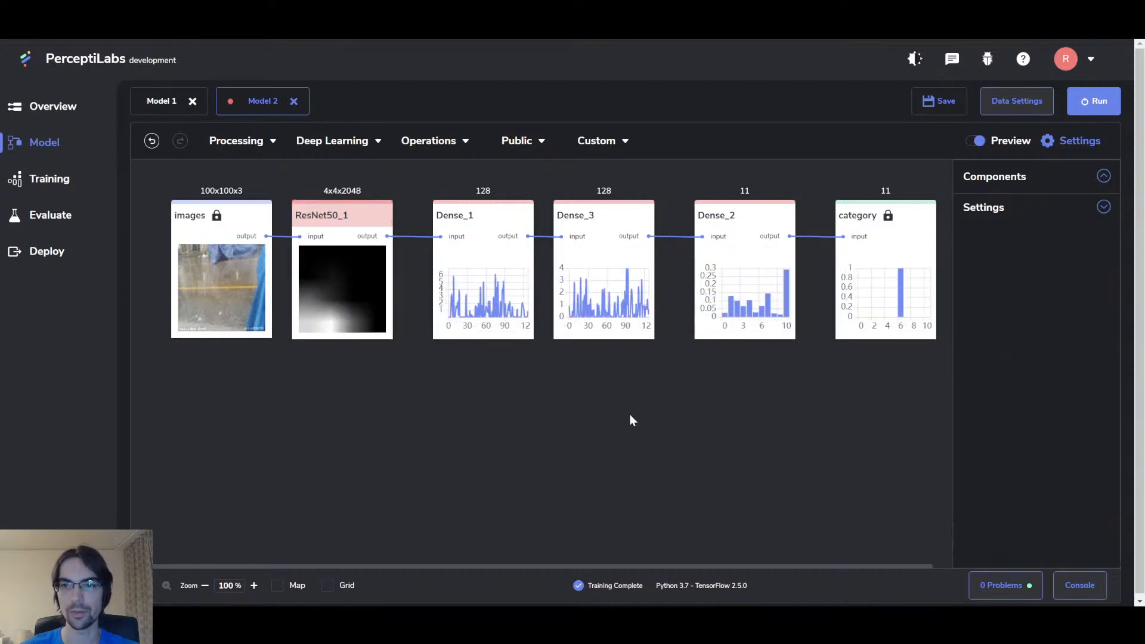
left_click(516, 216)
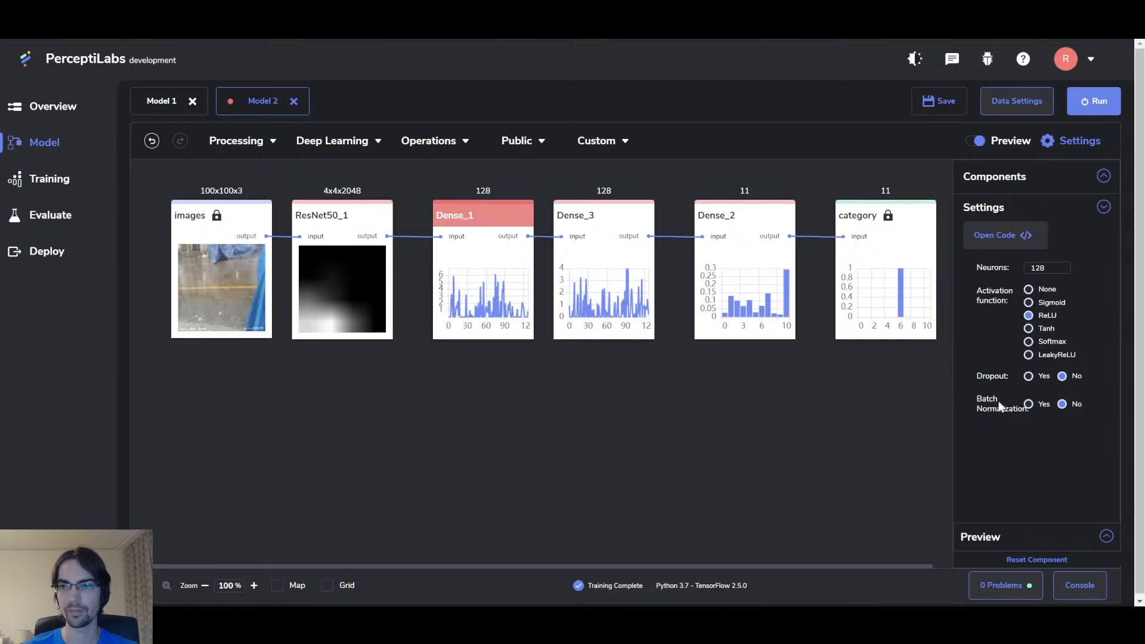
Step: Enable dropout on Dense_1 with keep probability 0.75
left_click(1028, 376)
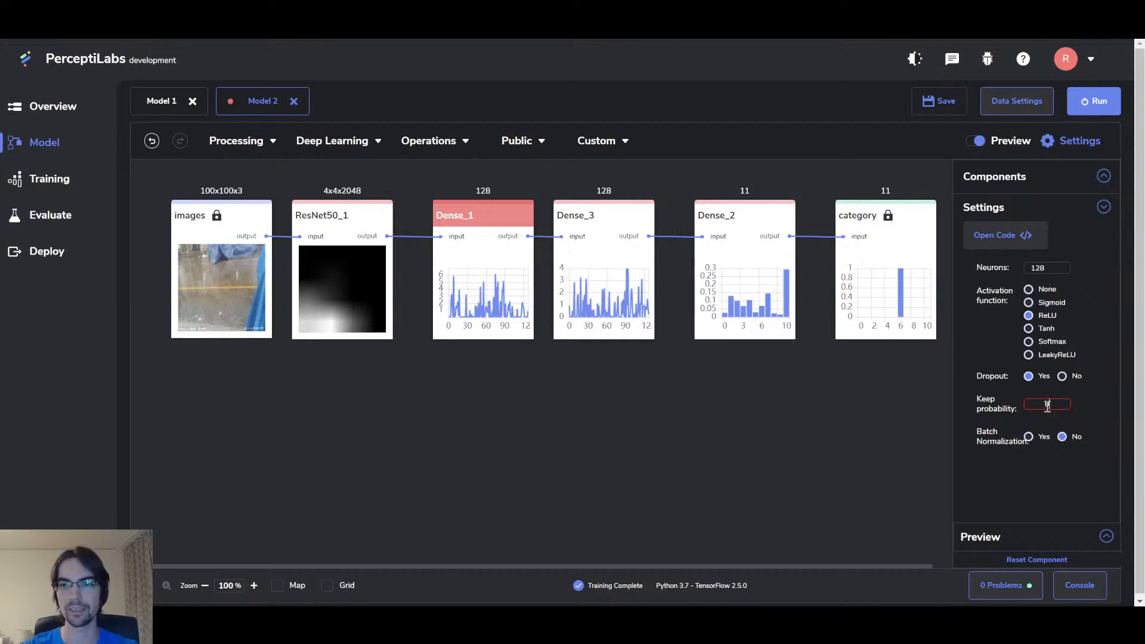
type("0.75")
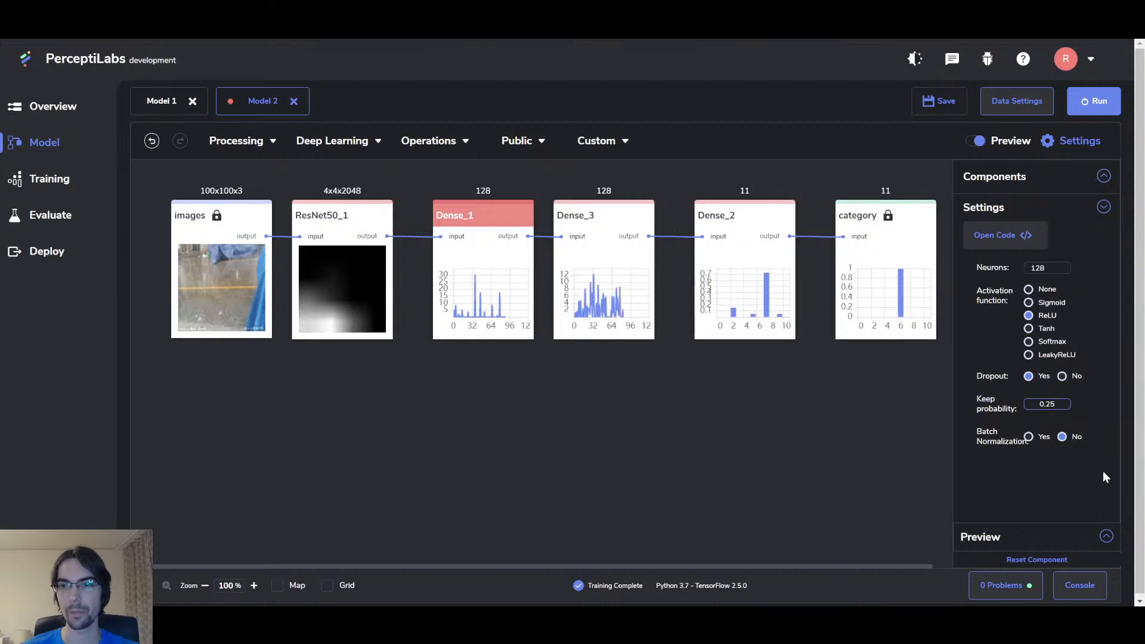
key("BackSpace")
key("BackSpace")
key("BackSpace")
key("BackSpace")
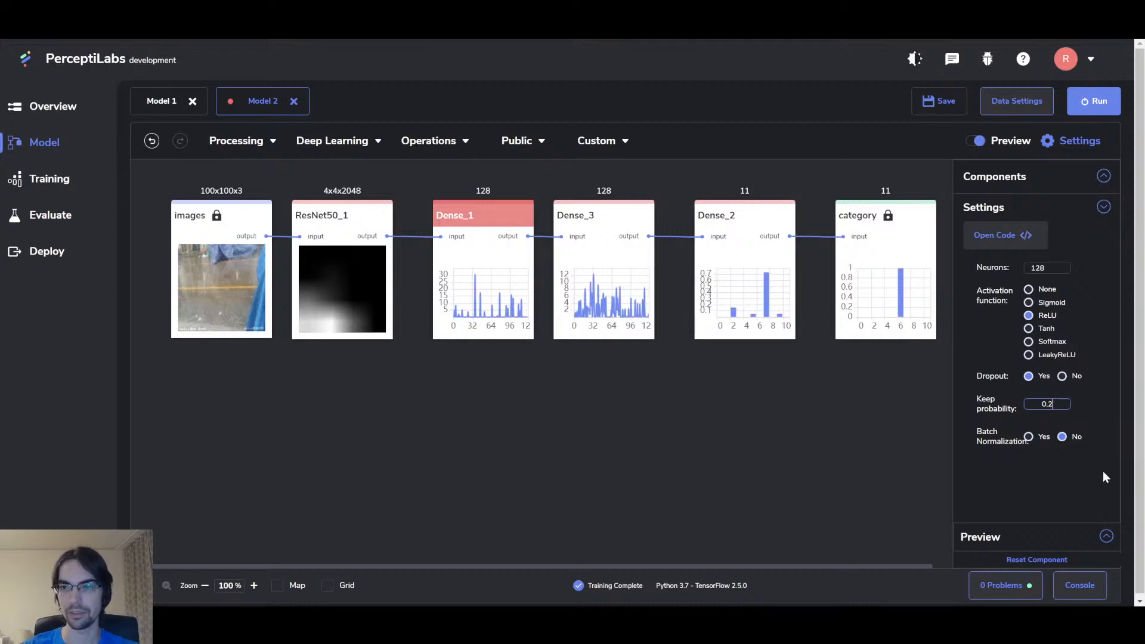
type("0.75")
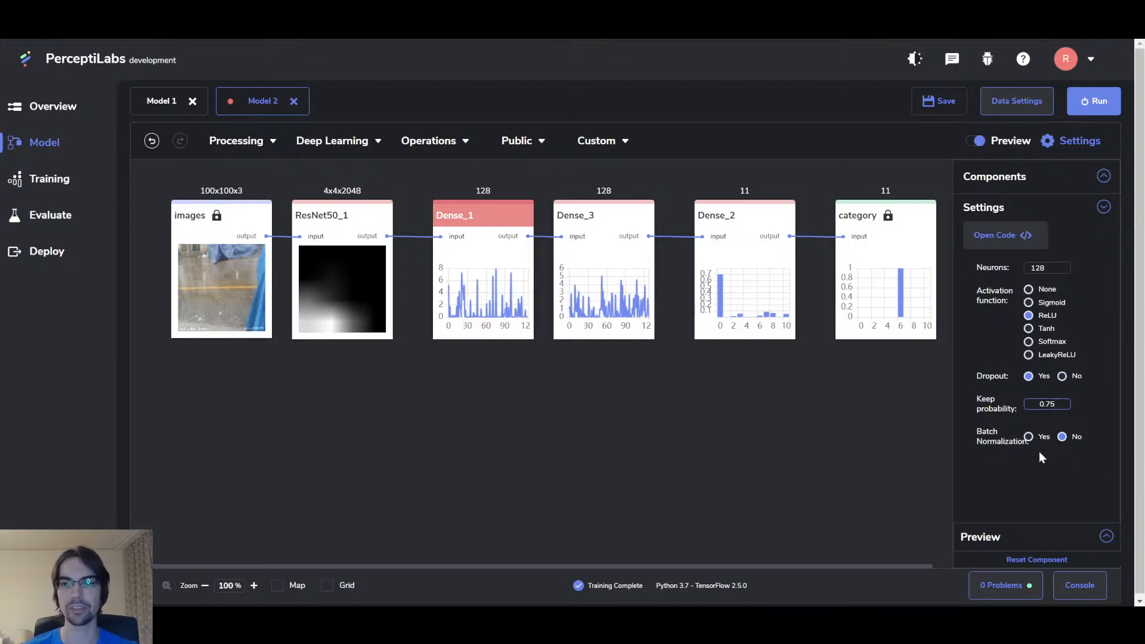
Step: Enable dropout on Dense_3 with keep probability 0.75
left_click(603, 215)
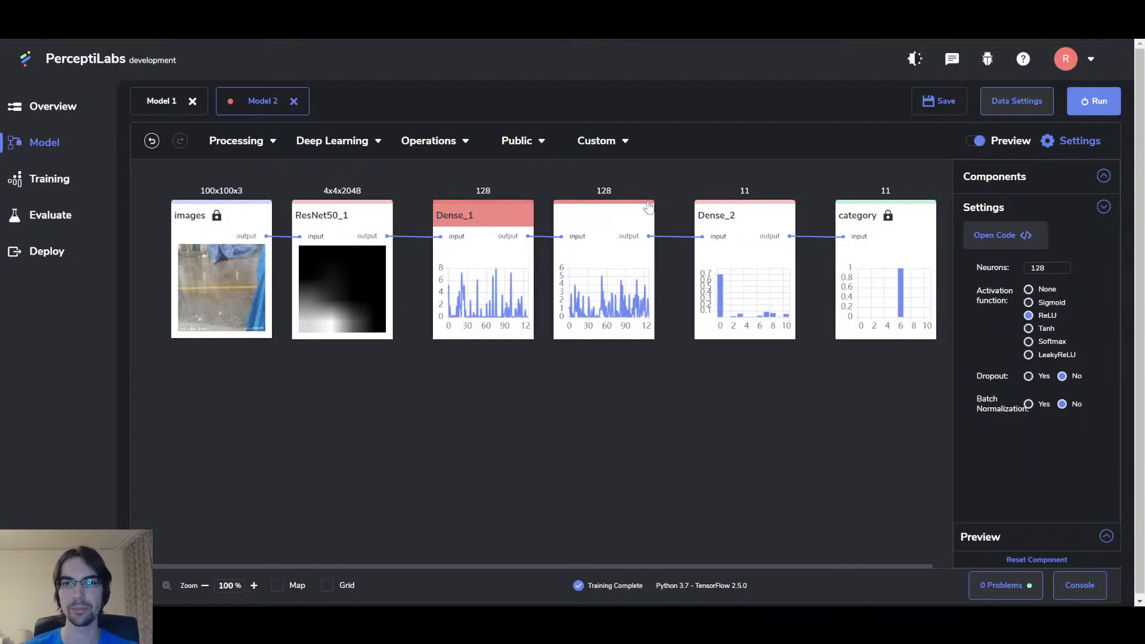
left_click(1029, 376)
double_click(1047, 403)
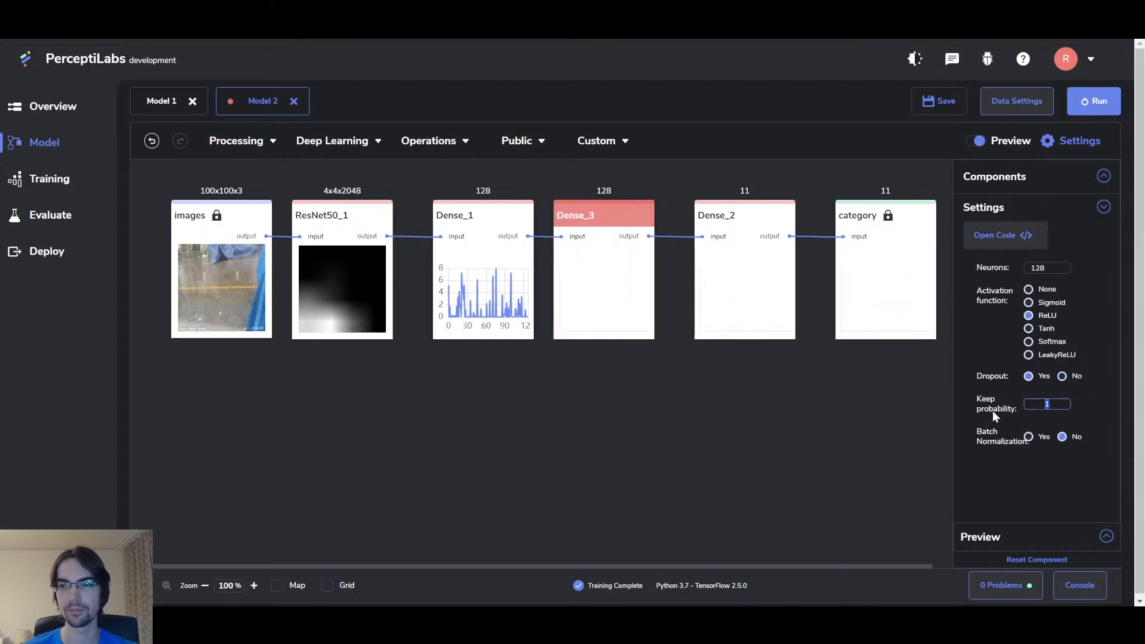
type("0.75")
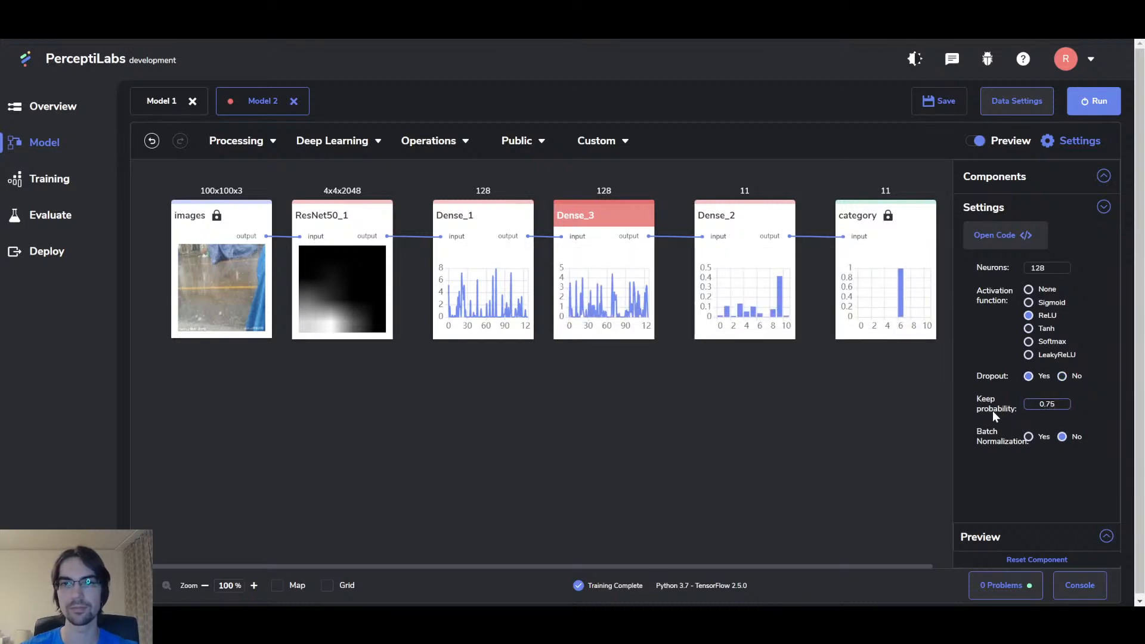
left_click(635, 392)
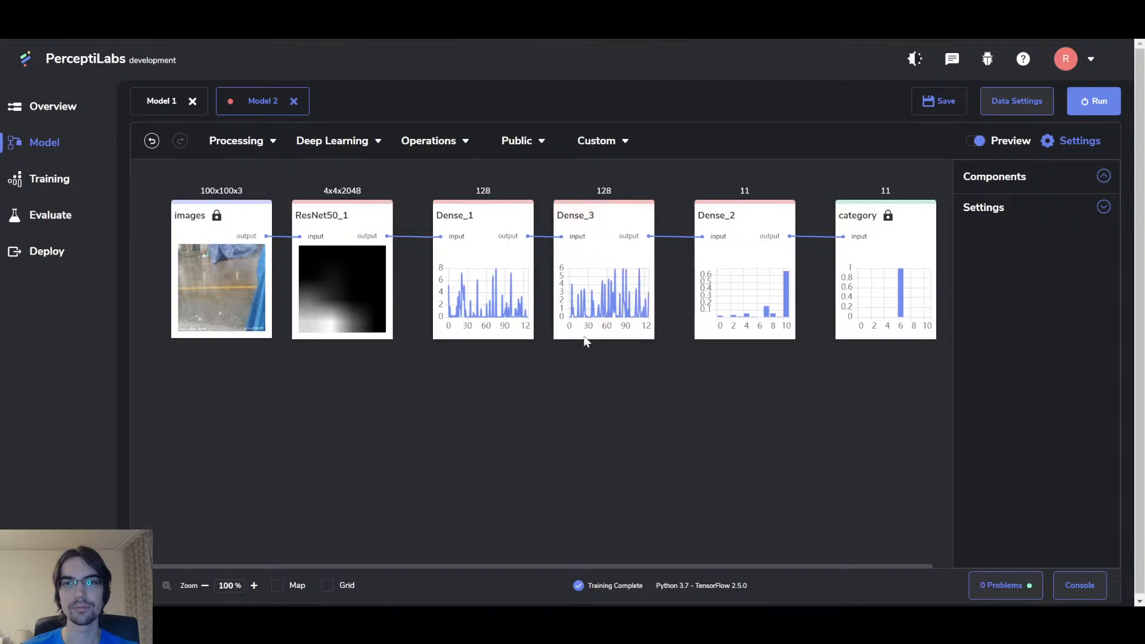
Step: Start a fresh 5-epoch Model 2 training run without resuming, then dismiss the file-not-found error
left_click(1094, 101)
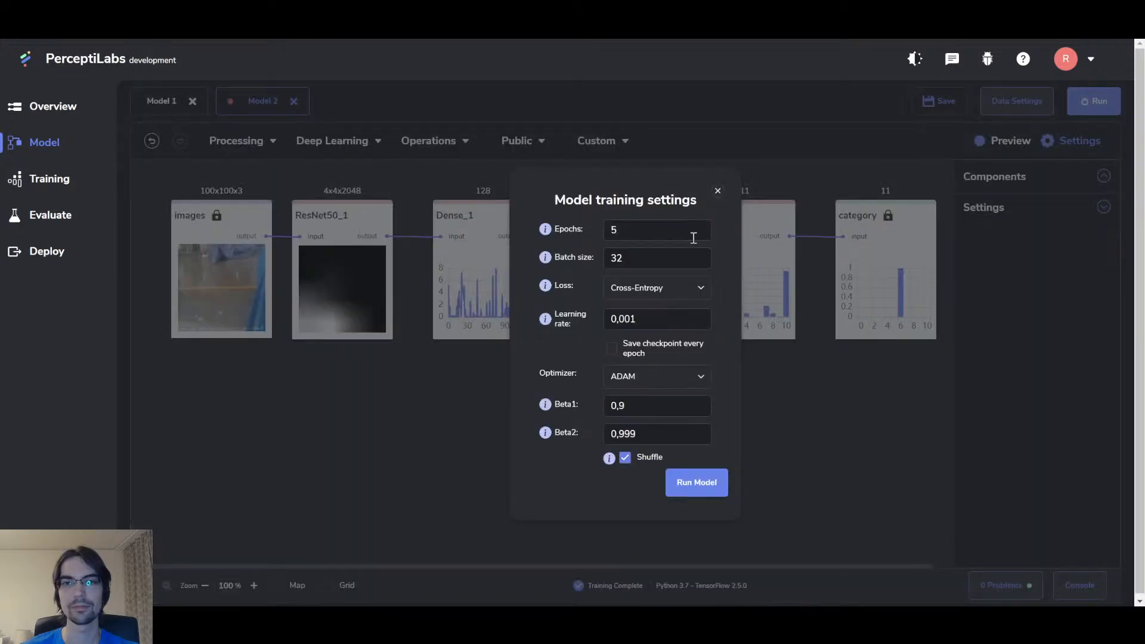
double_click(645, 229)
type("10")
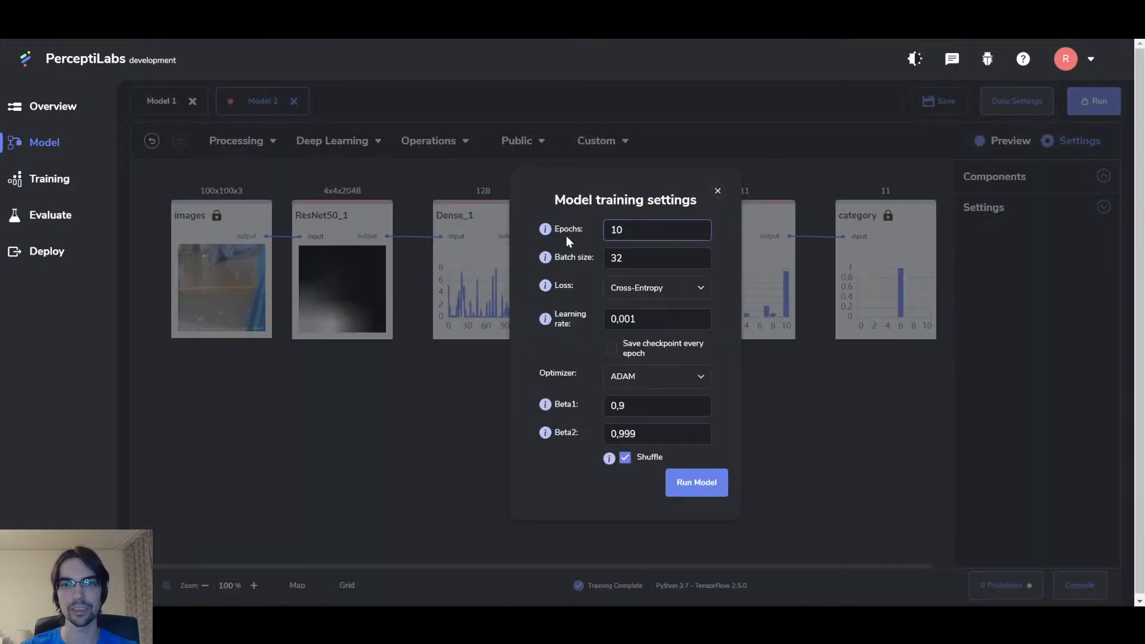
key("ctrl+z")
left_click(715, 492)
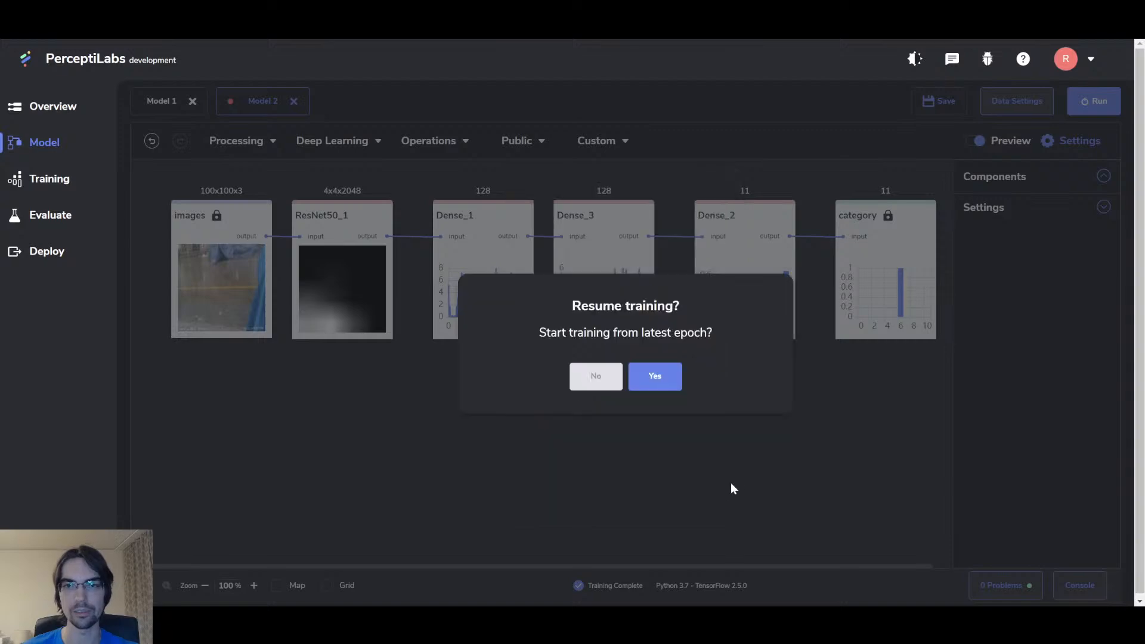
left_click(596, 384)
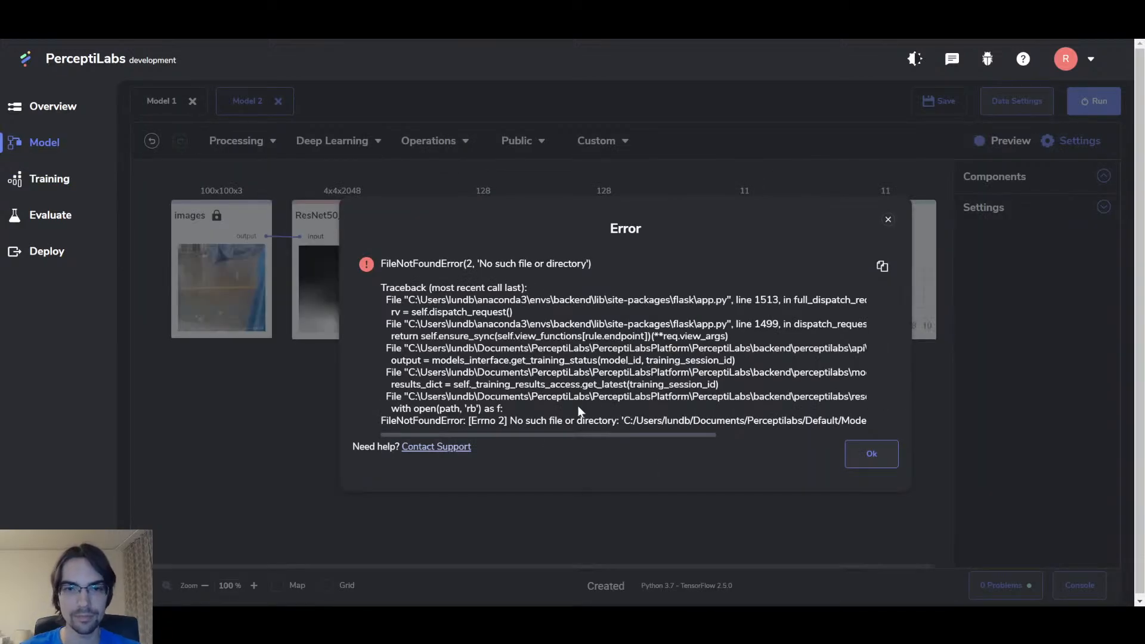
scroll(545, 419, "right", 5)
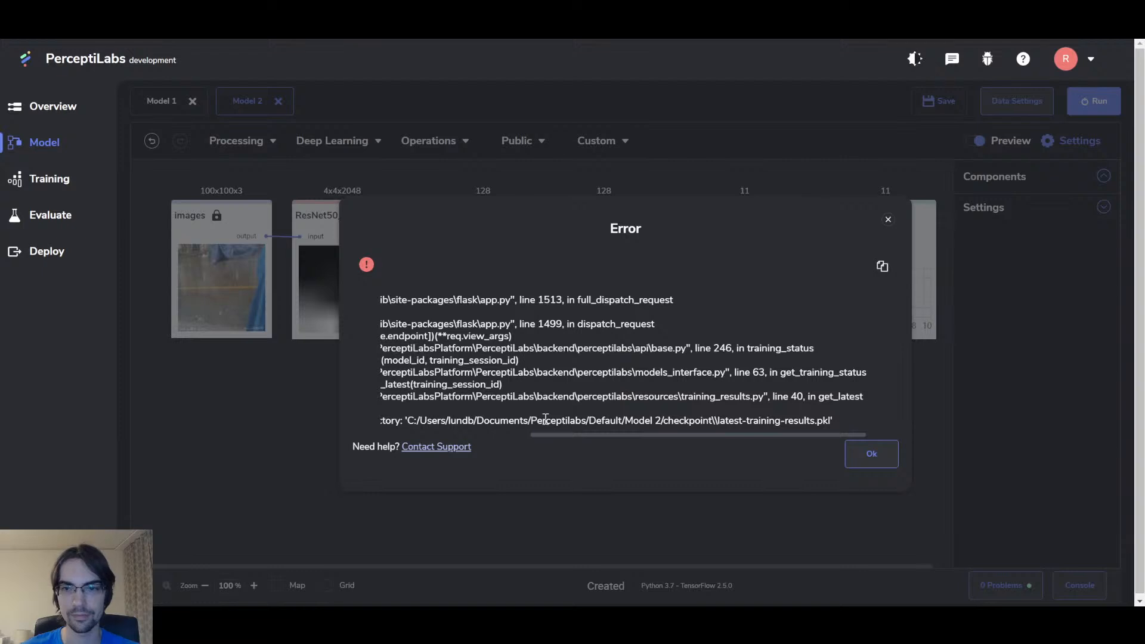
left_click(877, 467)
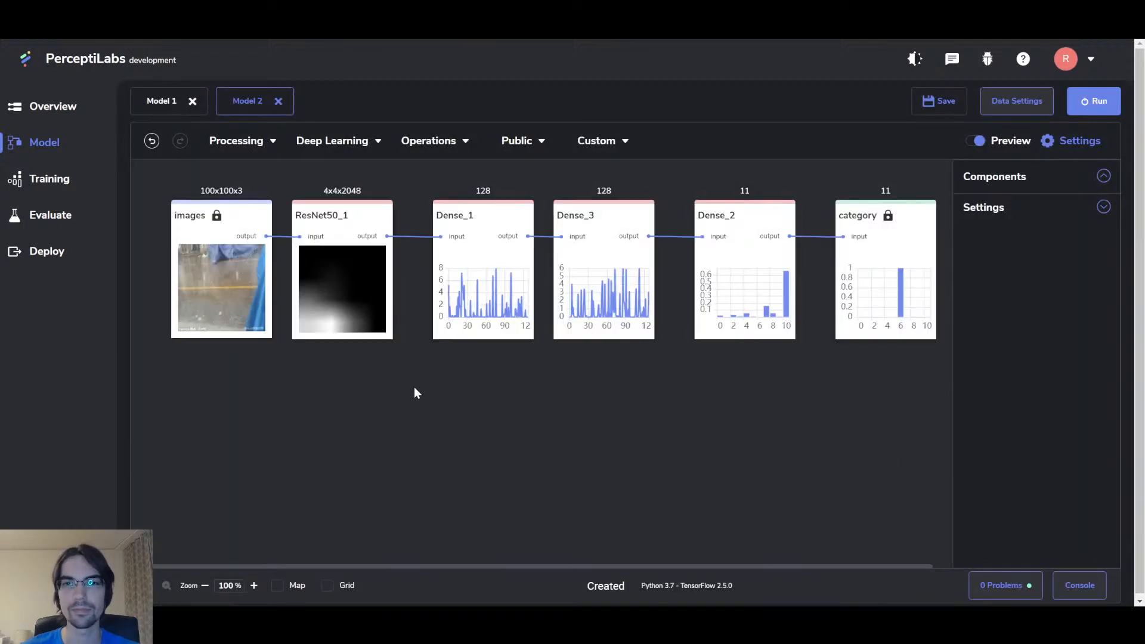
Step: Check Dense_1's dropout, then rerun Model 2 training from scratch, declining to resume
left_click(479, 210)
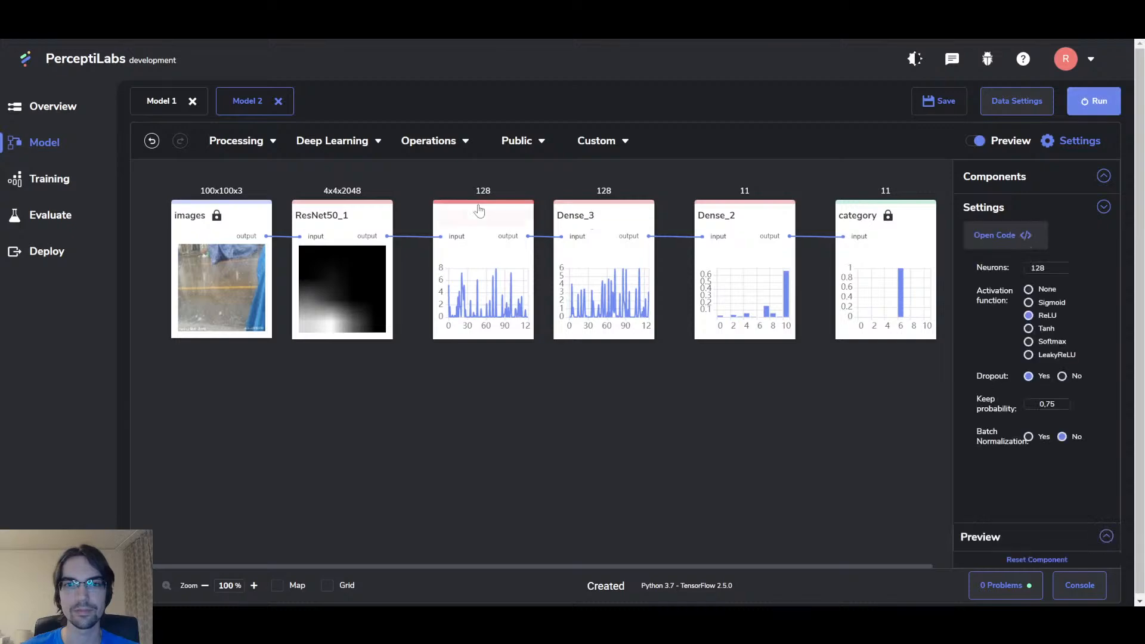
left_click(1094, 101)
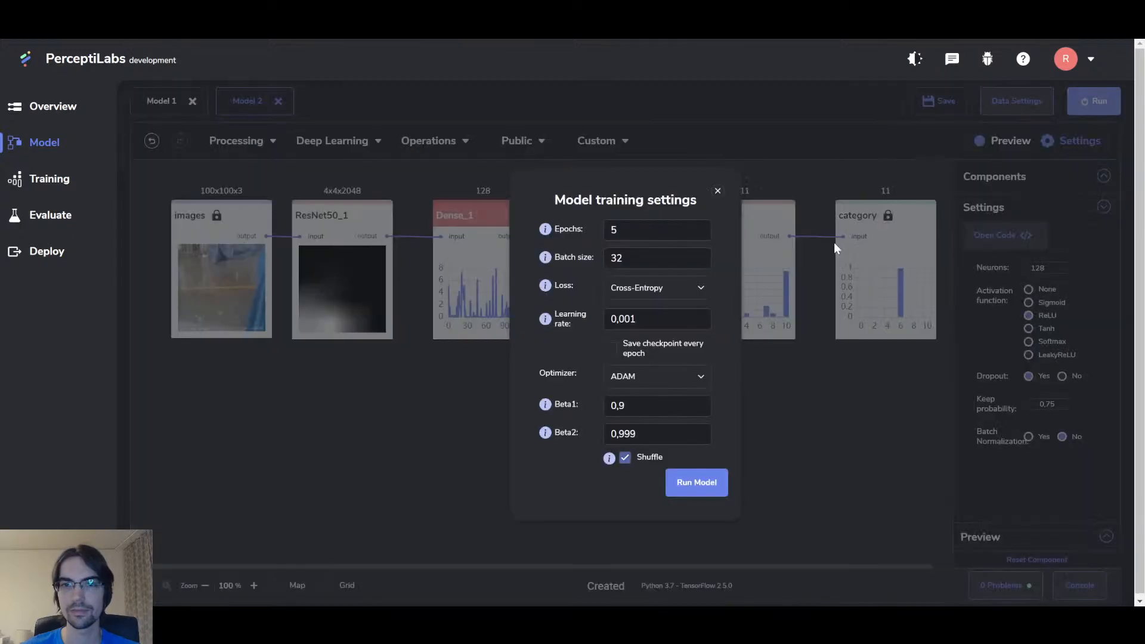
left_click(697, 482)
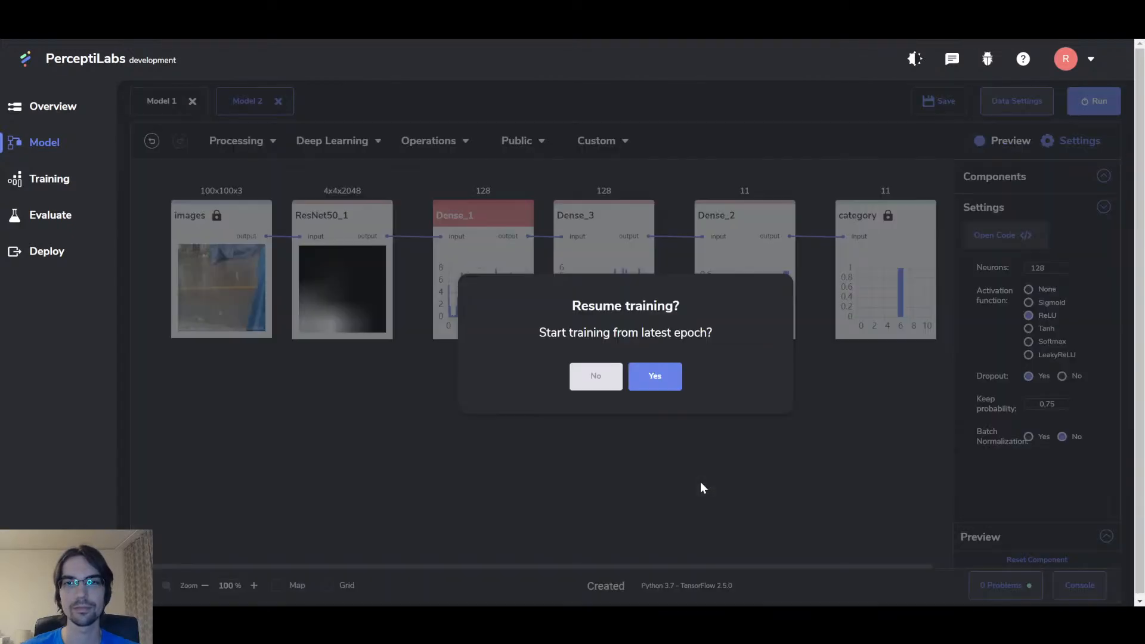
left_click(588, 386)
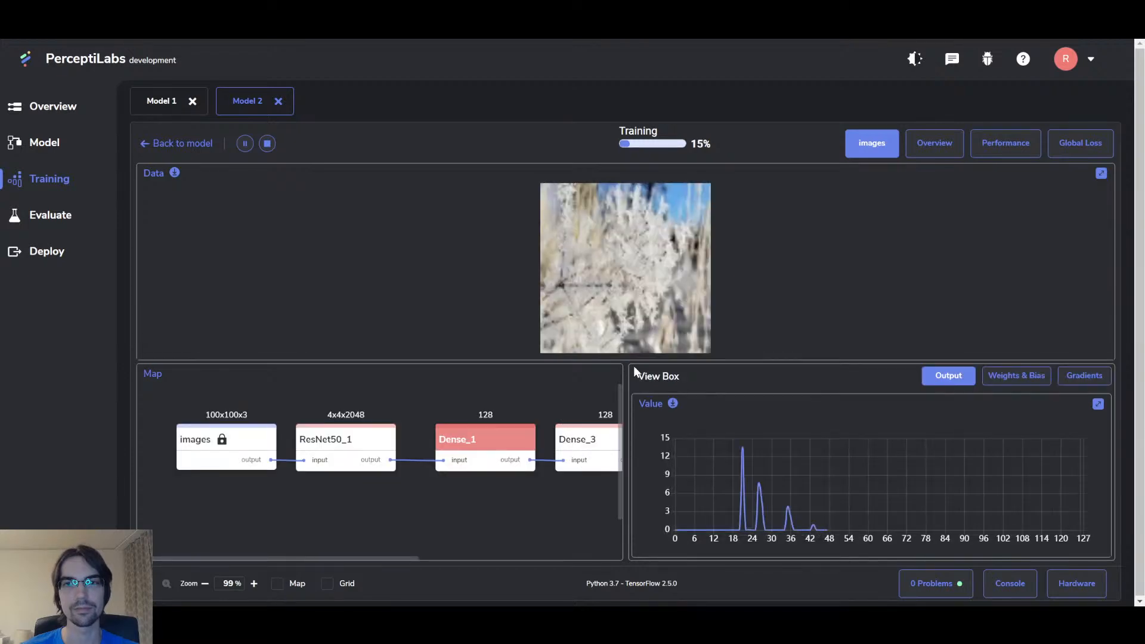
Step: Watch the loss/accuracy overview, Dense_2 gradients and global loss charts until training finishes
left_click(943, 146)
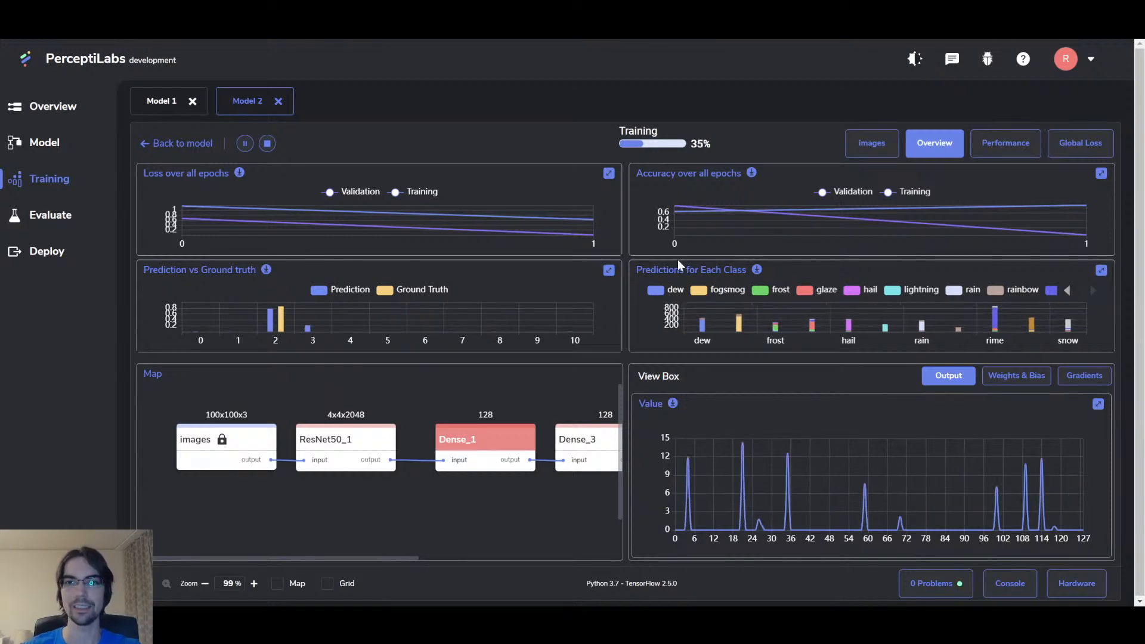
mouse_move(679, 222)
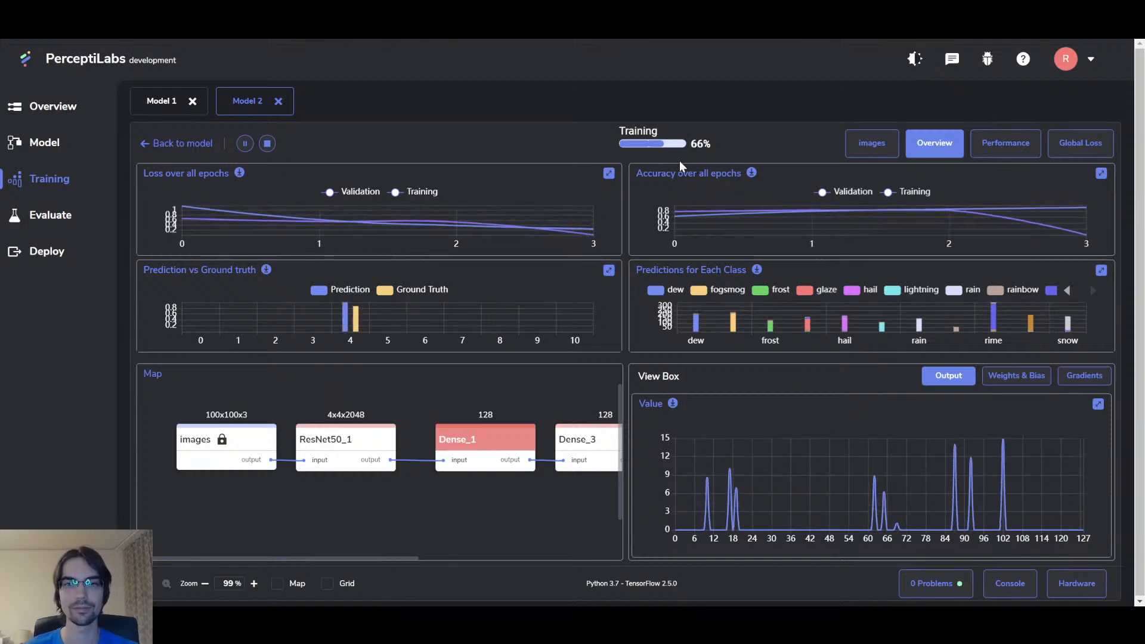
scroll(540, 416, "down", 2)
left_click(587, 398)
scroll(588, 398, "down", 1)
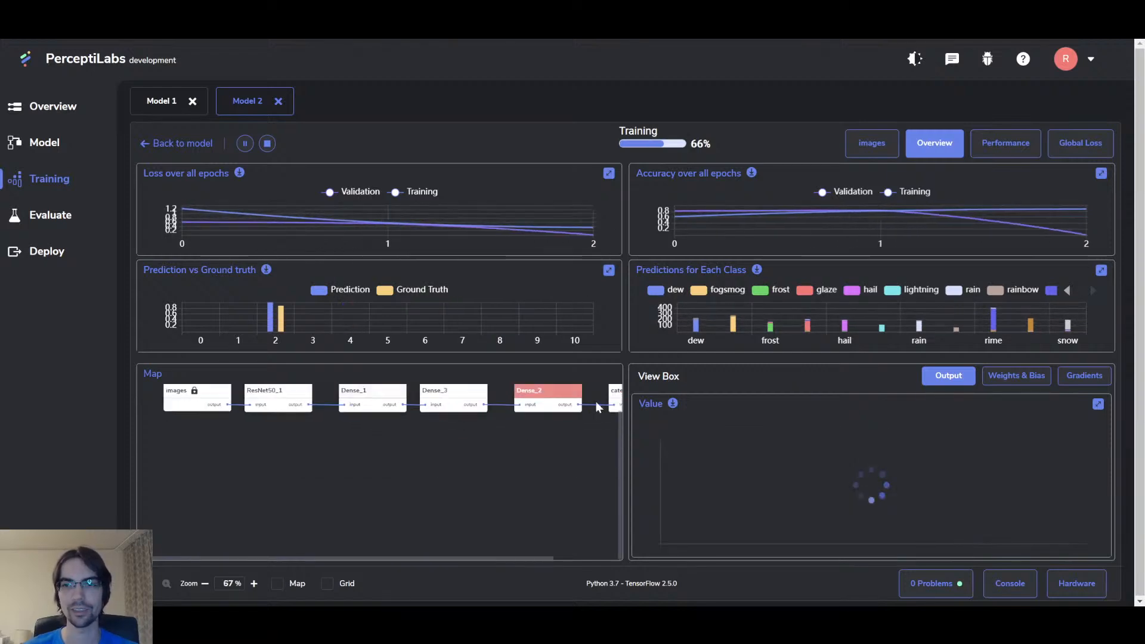
left_click(1091, 377)
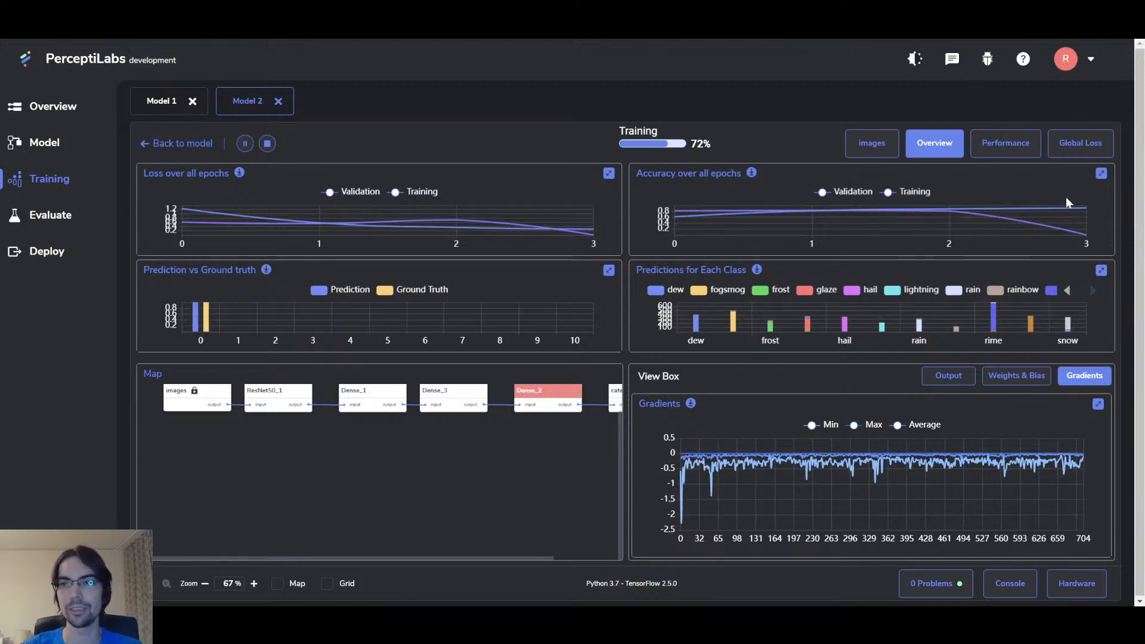
left_click(1083, 146)
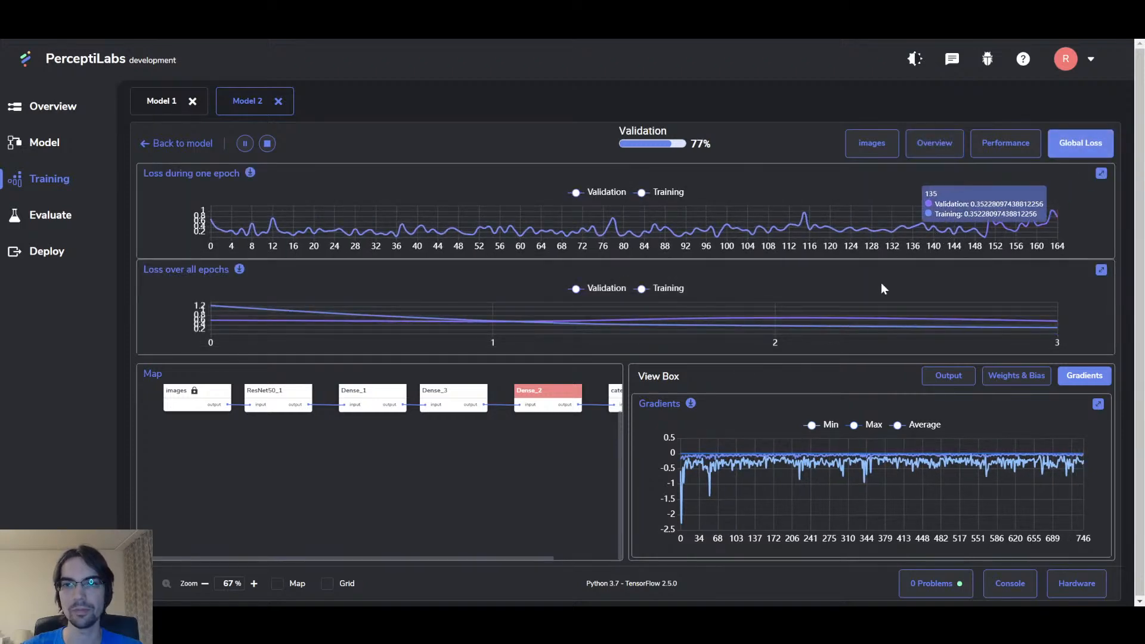
mouse_move(772, 326)
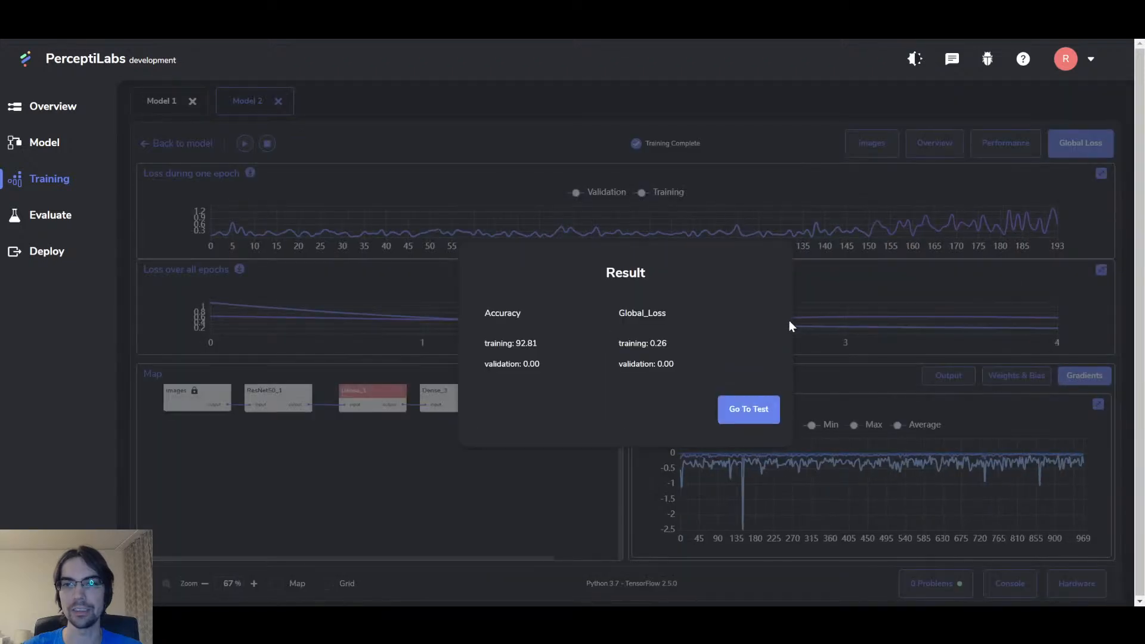
Step: Close the training result summary, review the overview charts, and go to the Evaluate page
left_click(872, 315)
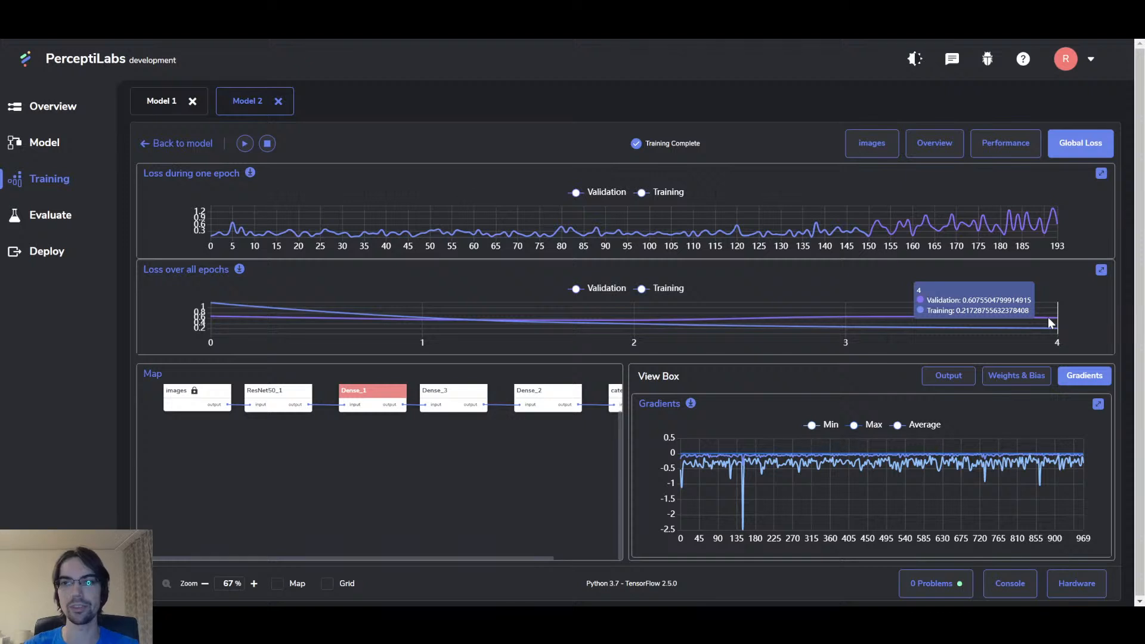
left_click(941, 145)
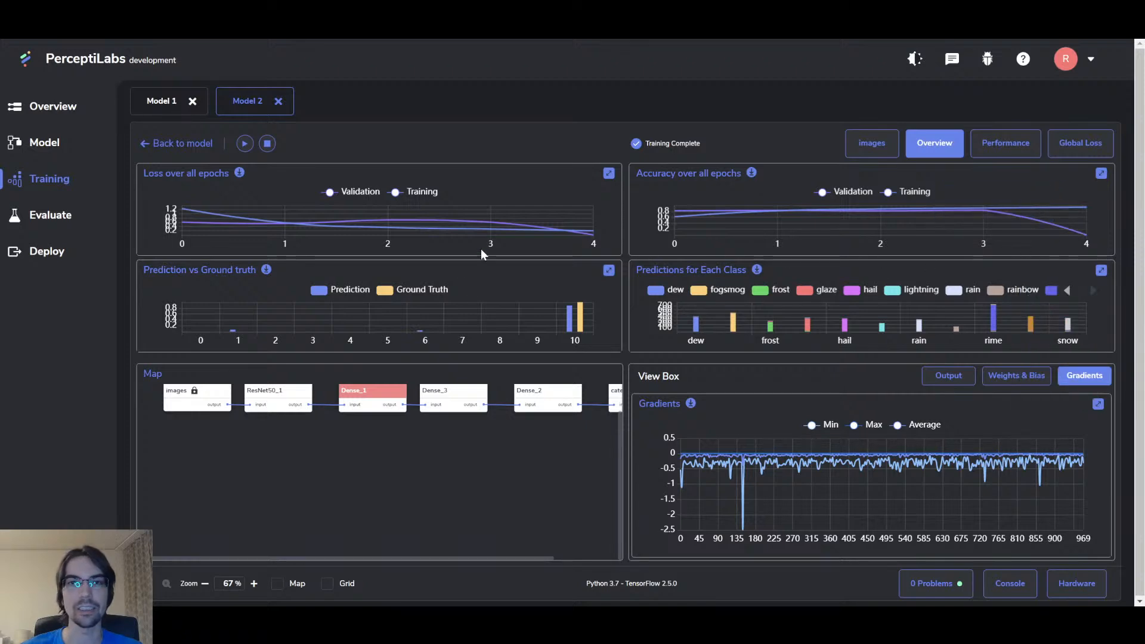
left_click(48, 219)
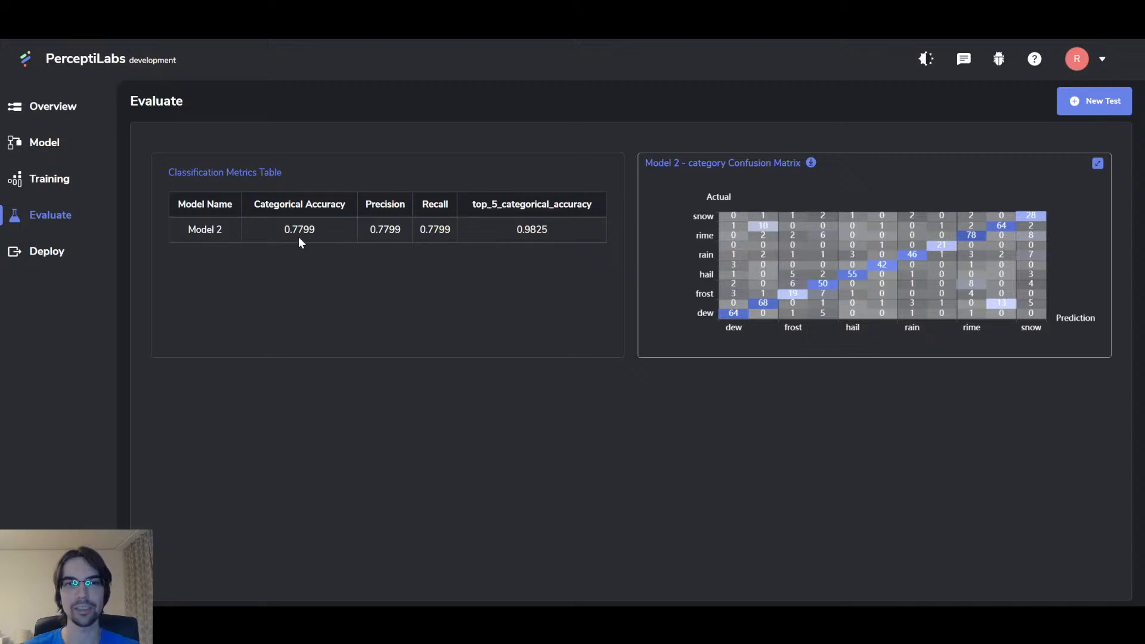
Step: Run a new test on Model 2 with Confusion Matrix and Classification Metrics enabled
left_click(1094, 101)
left_click(655, 327)
left_click(628, 380)
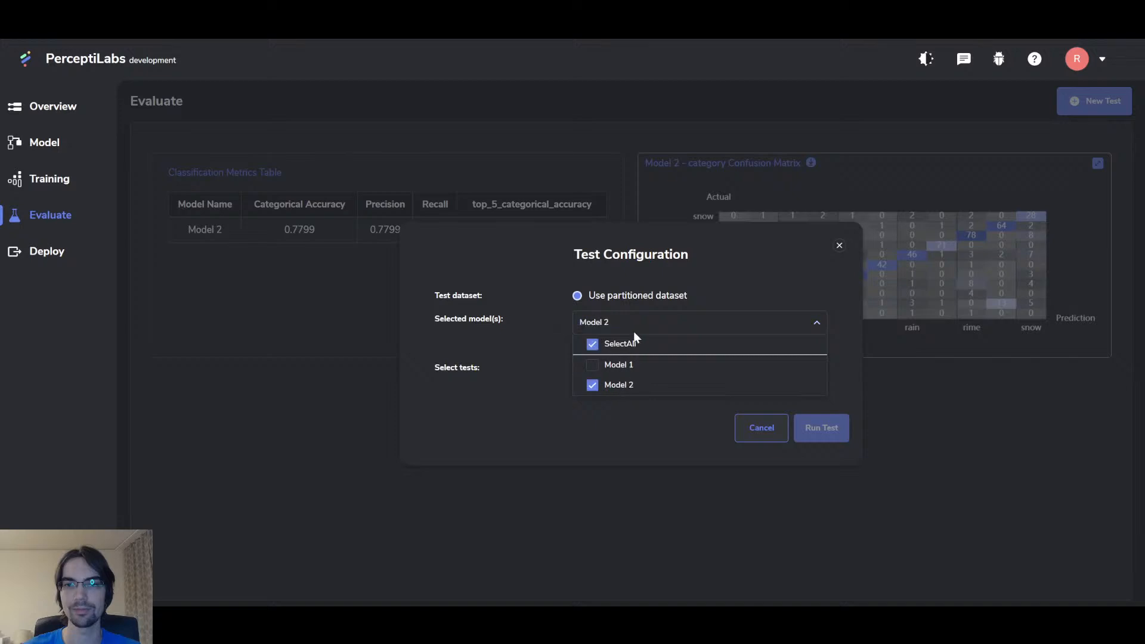
left_click(634, 331)
left_click(628, 370)
left_click(758, 368)
left_click(835, 428)
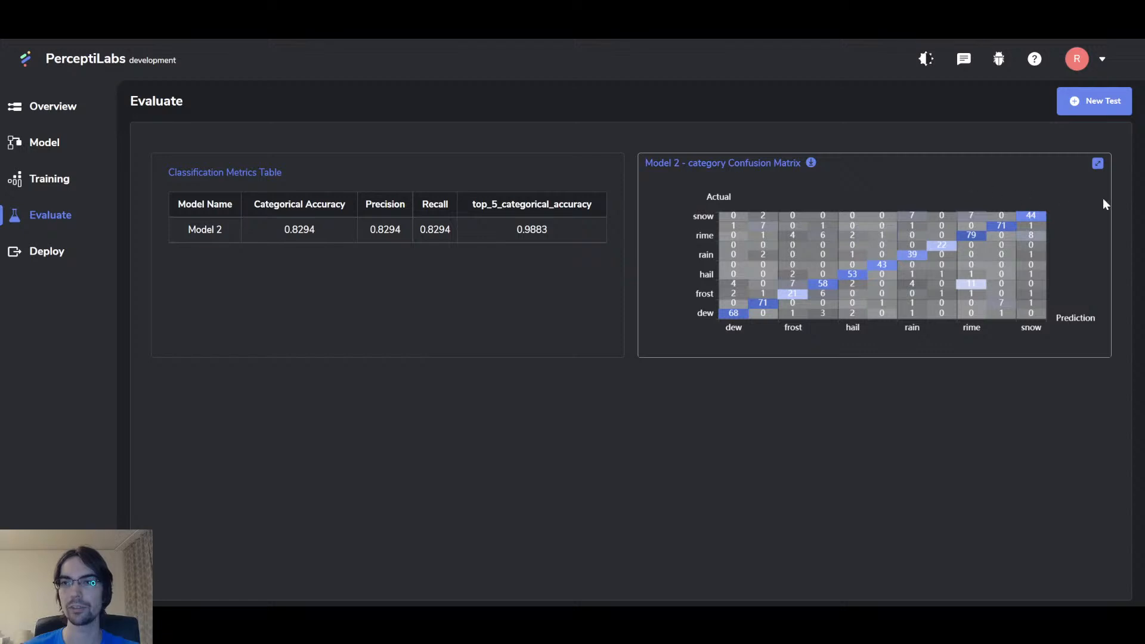
Step: Expand and collapse Model 2's confusion matrix twice to study its per-class predictions
left_click(1098, 164)
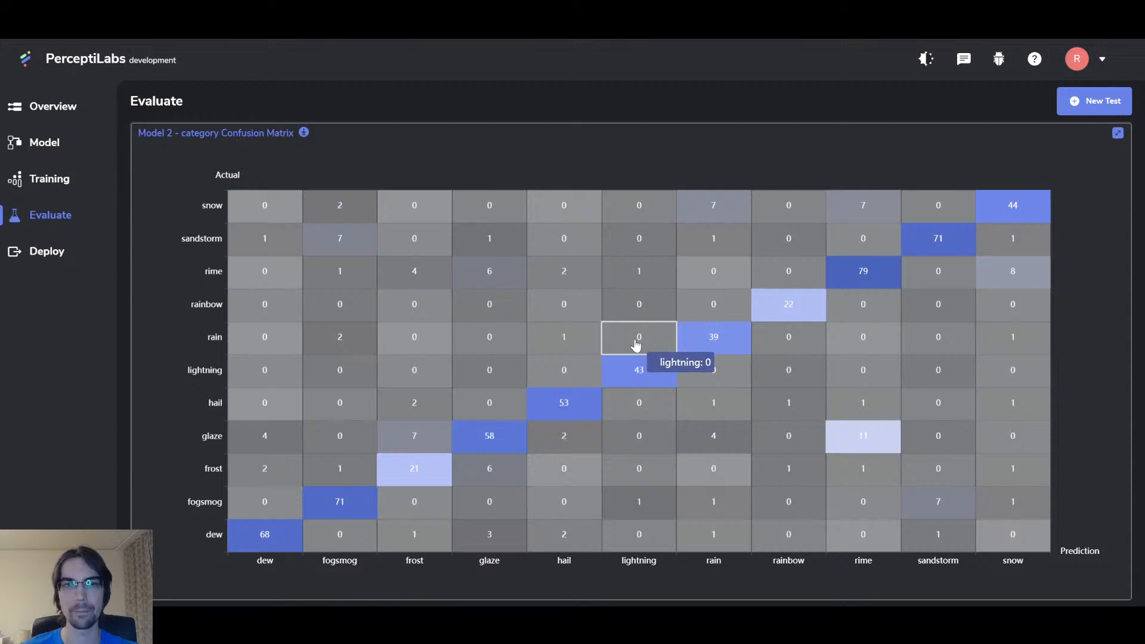
left_click(1117, 134)
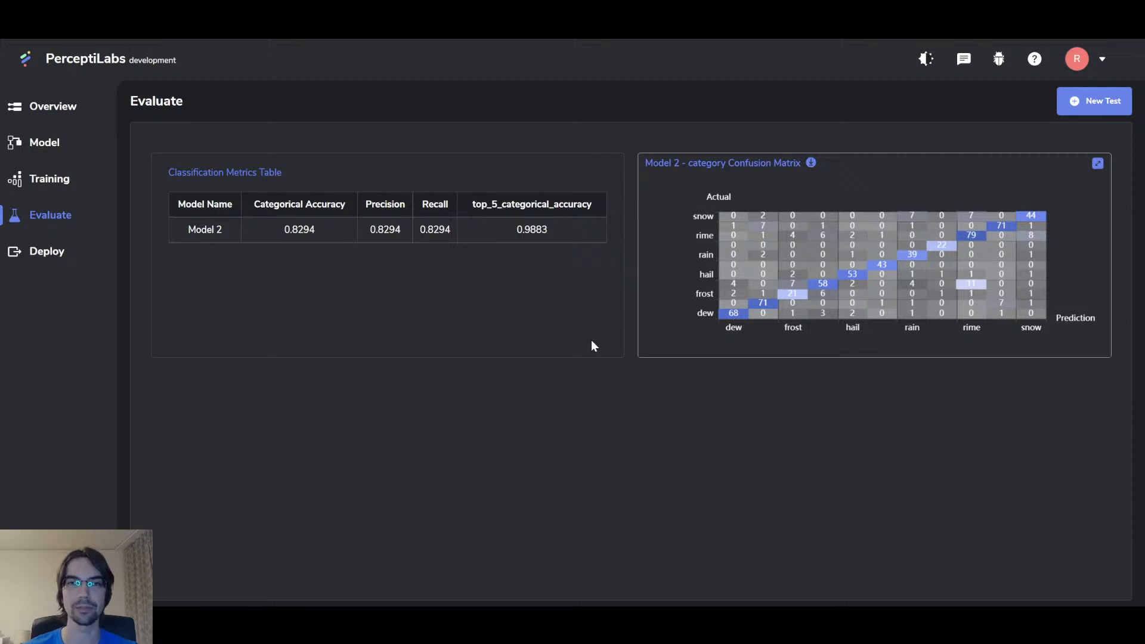
left_click(1098, 165)
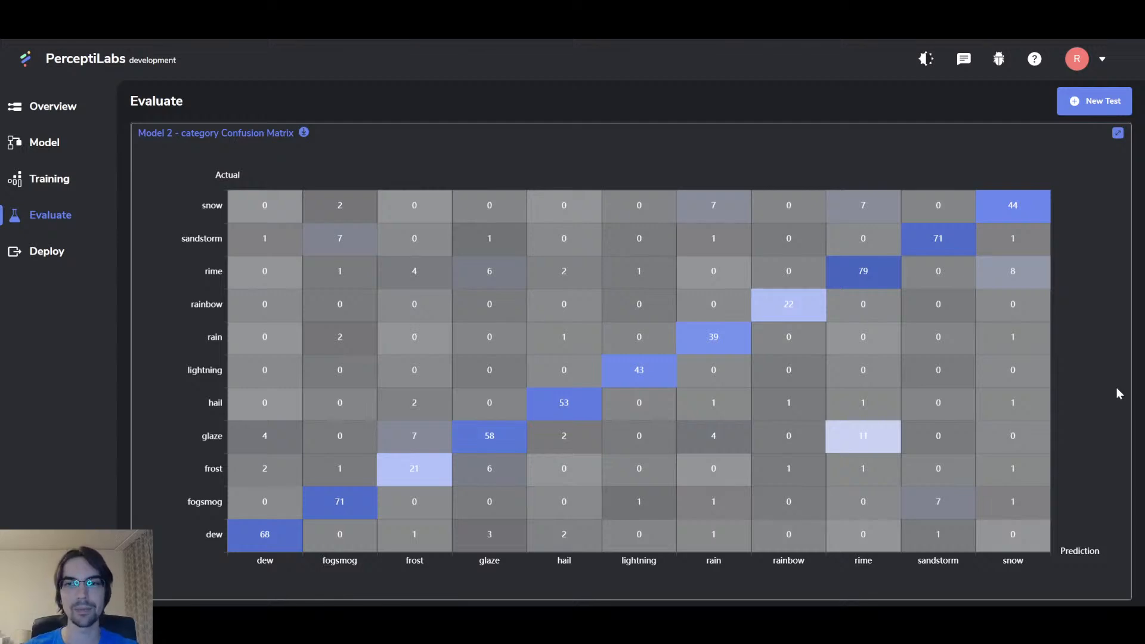
mouse_move(1013, 205)
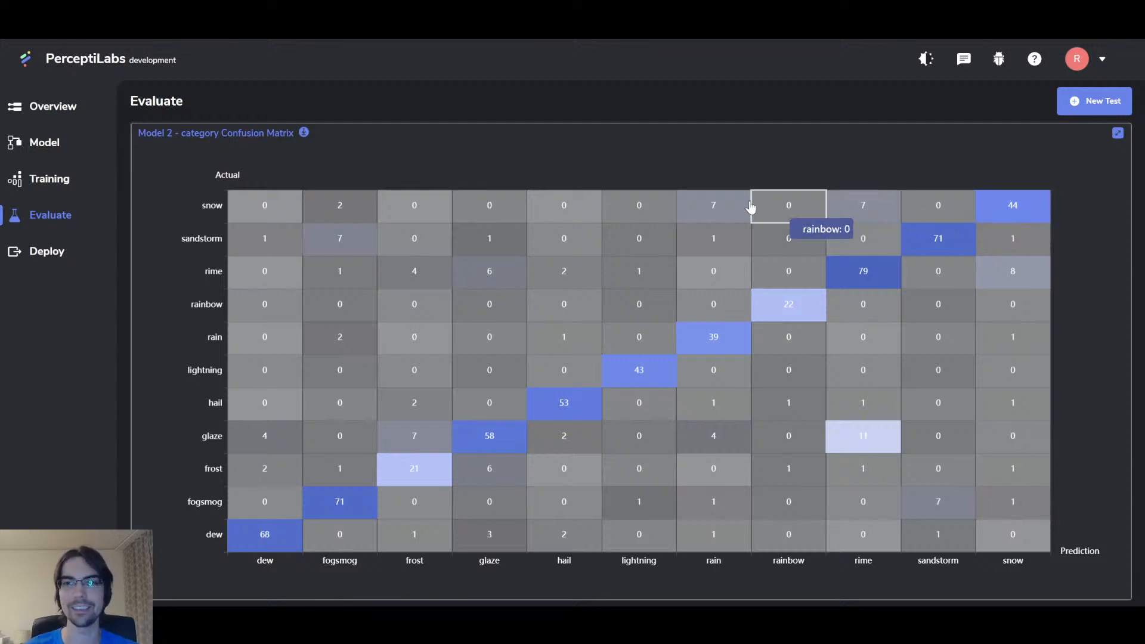
left_click(1118, 134)
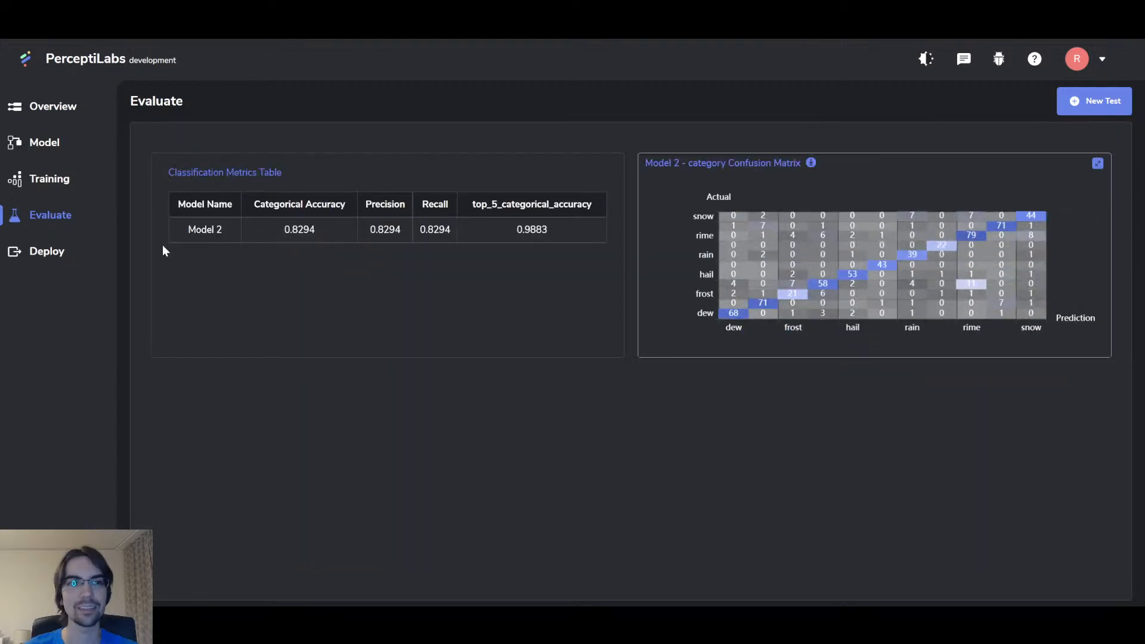
Step: Switch to the Model editor, deselect Dense_1, then go to the project overview list
left_click(60, 149)
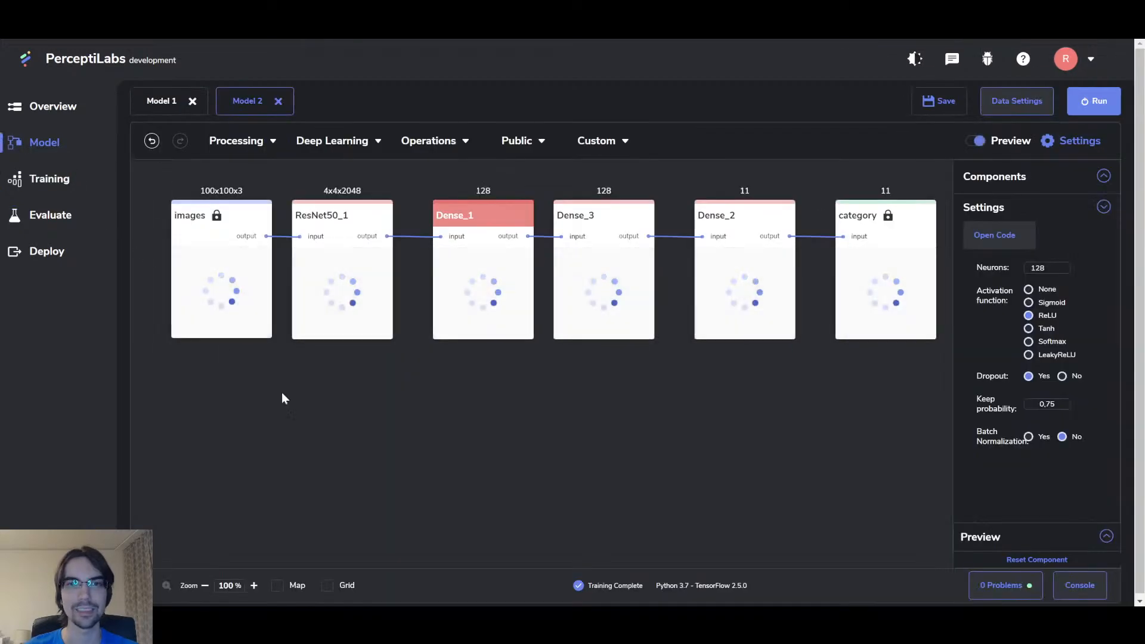
left_click(563, 470)
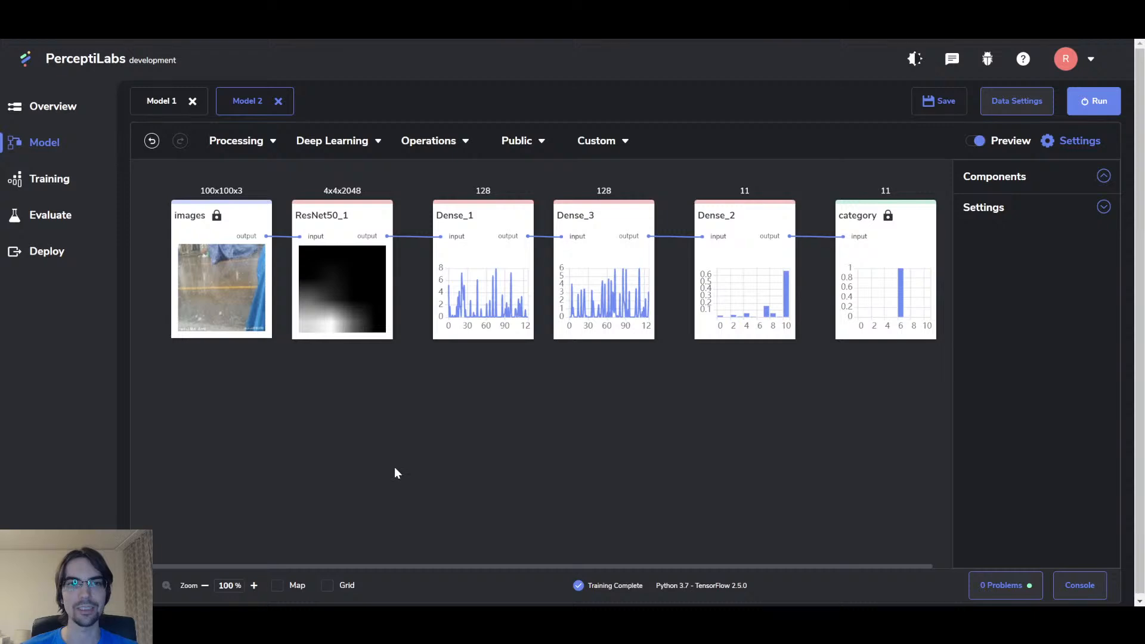
left_click(66, 107)
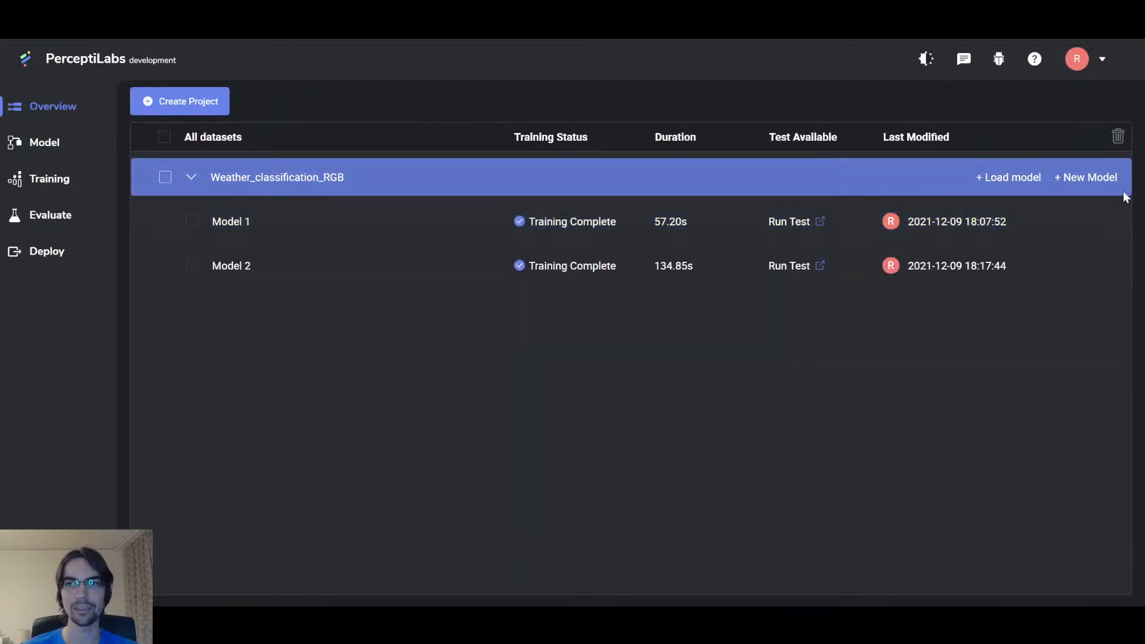
Step: Create a new model from the weather dataset with images as Input and category as Target
left_click(1101, 178)
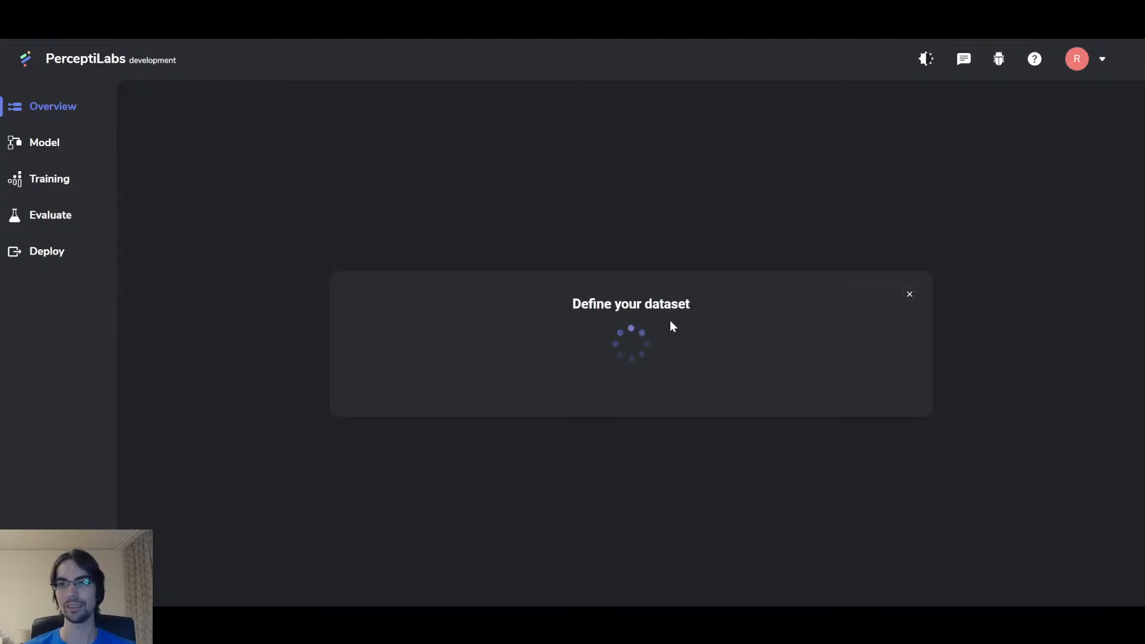
left_click(622, 365)
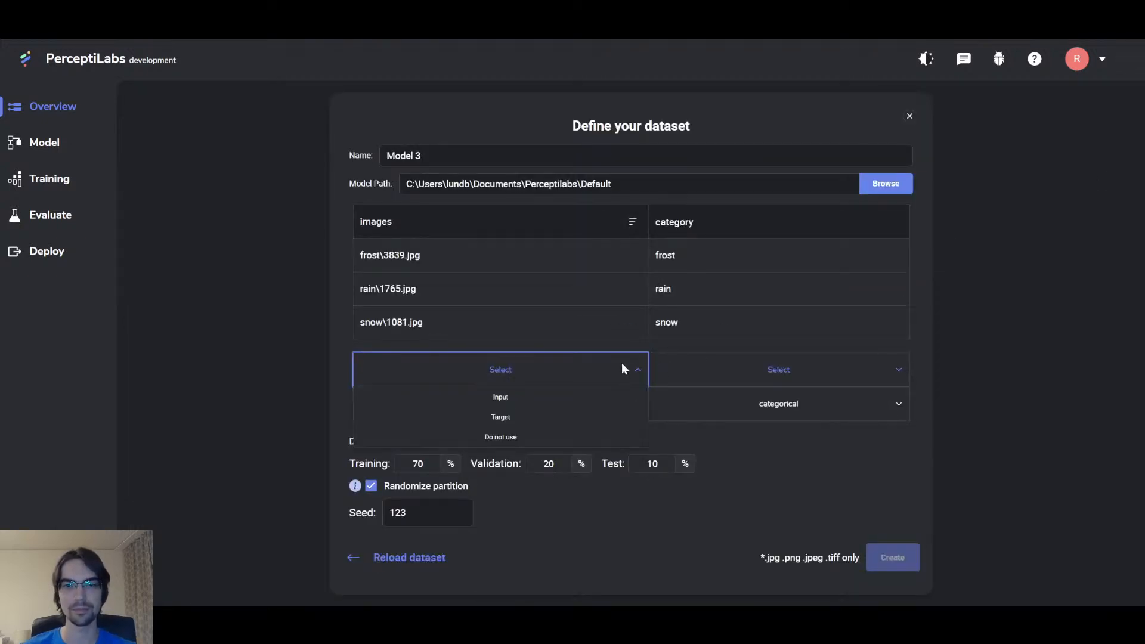
left_click(621, 397)
left_click(716, 378)
left_click(800, 418)
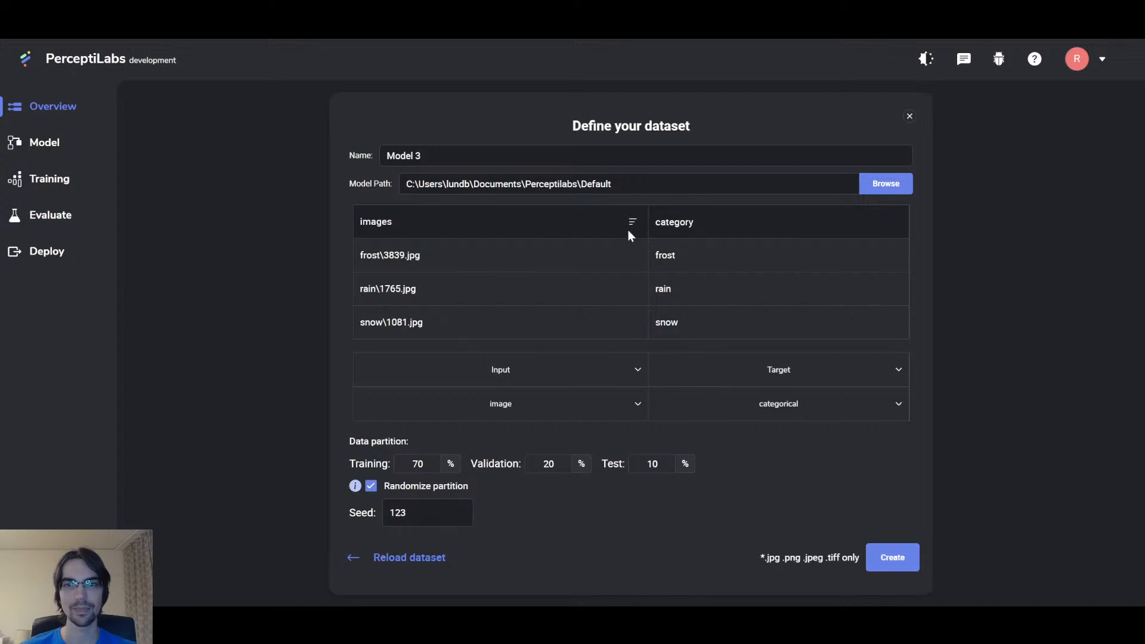
left_click(892, 557)
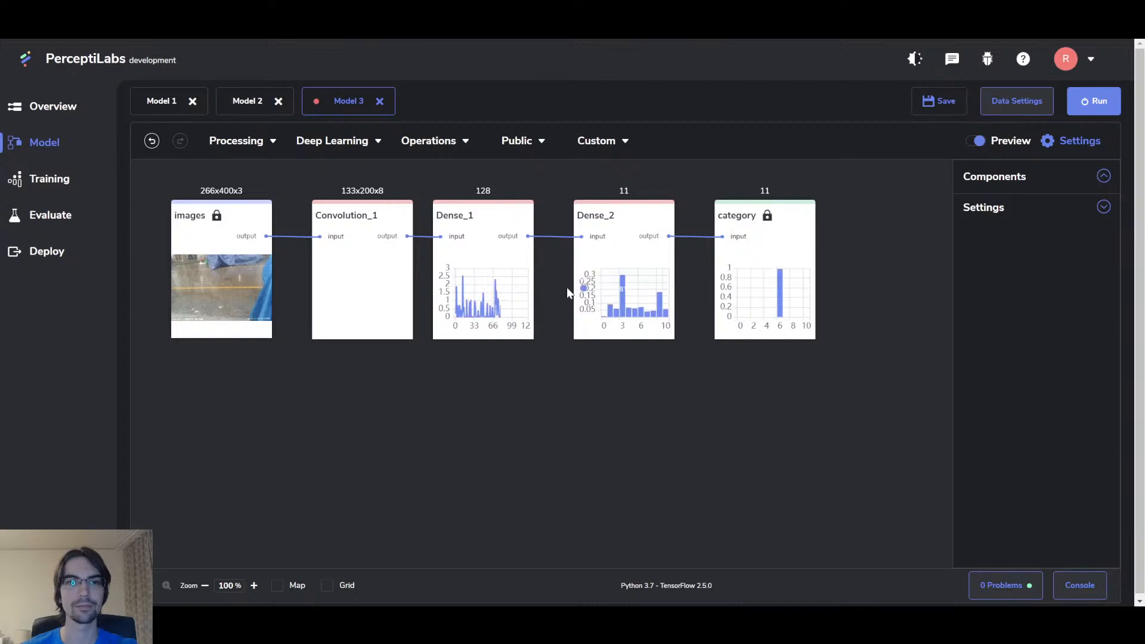
Step: Delete Convolution_1 and the Dense_1–Dense_2 link, and shift Dense_2 and category rightward
left_click(375, 214)
key("Delete")
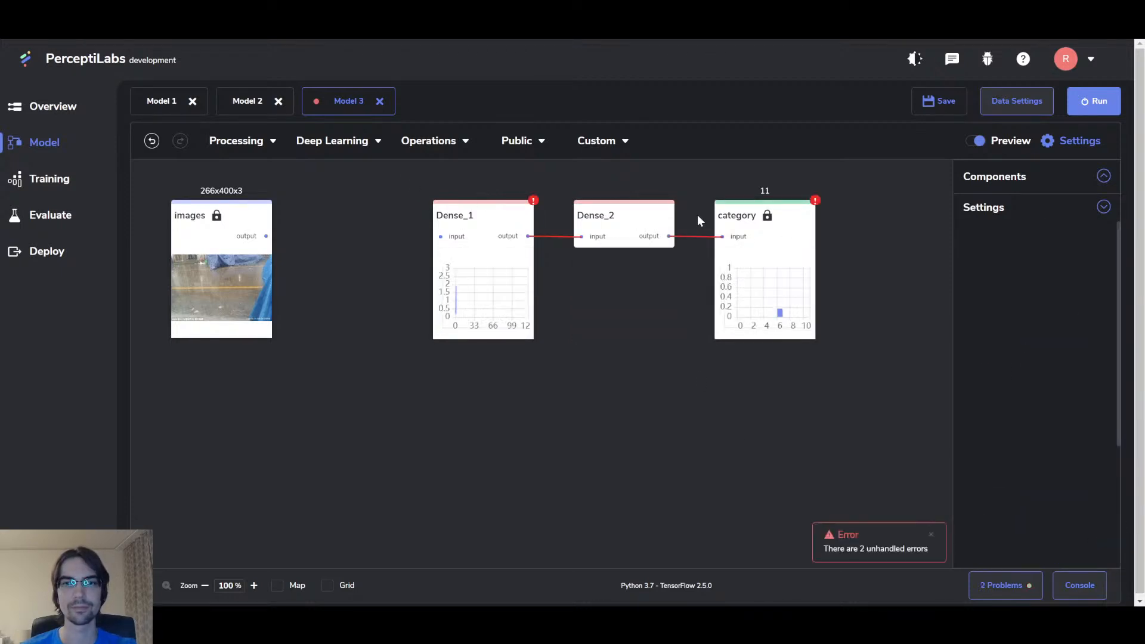
left_click(560, 238)
key("Delete")
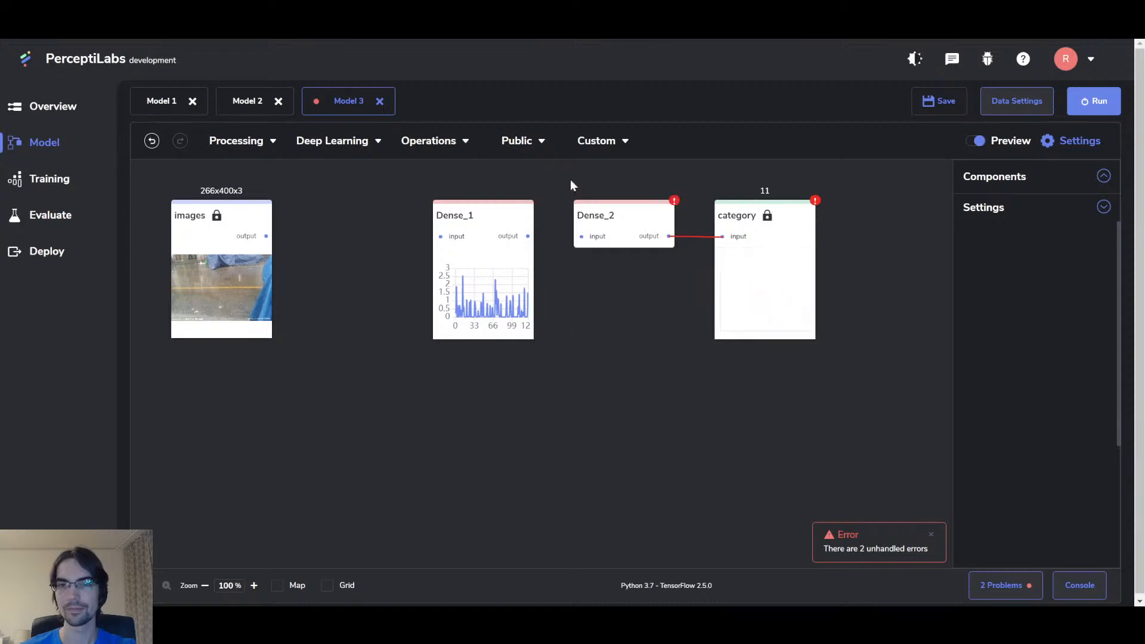
left_click_drag(570, 180, 835, 346)
left_click_drag(723, 224, 844, 224)
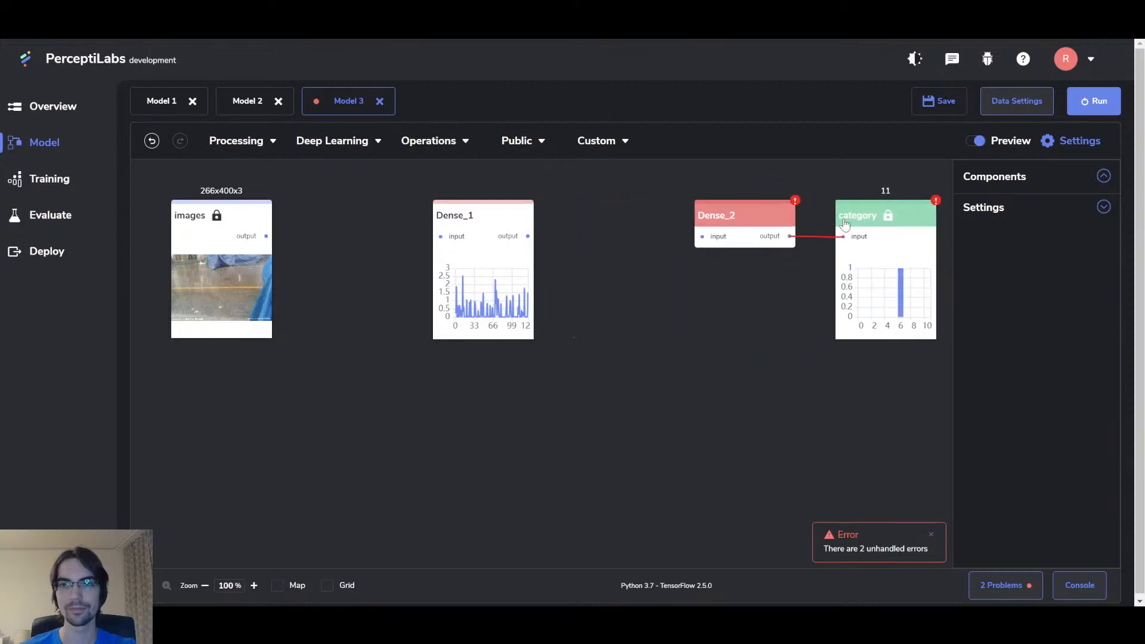
left_click(576, 256)
Step: Add a pretrained MobileNetV2 layer after images and connect it to Dense_1
left_click(538, 148)
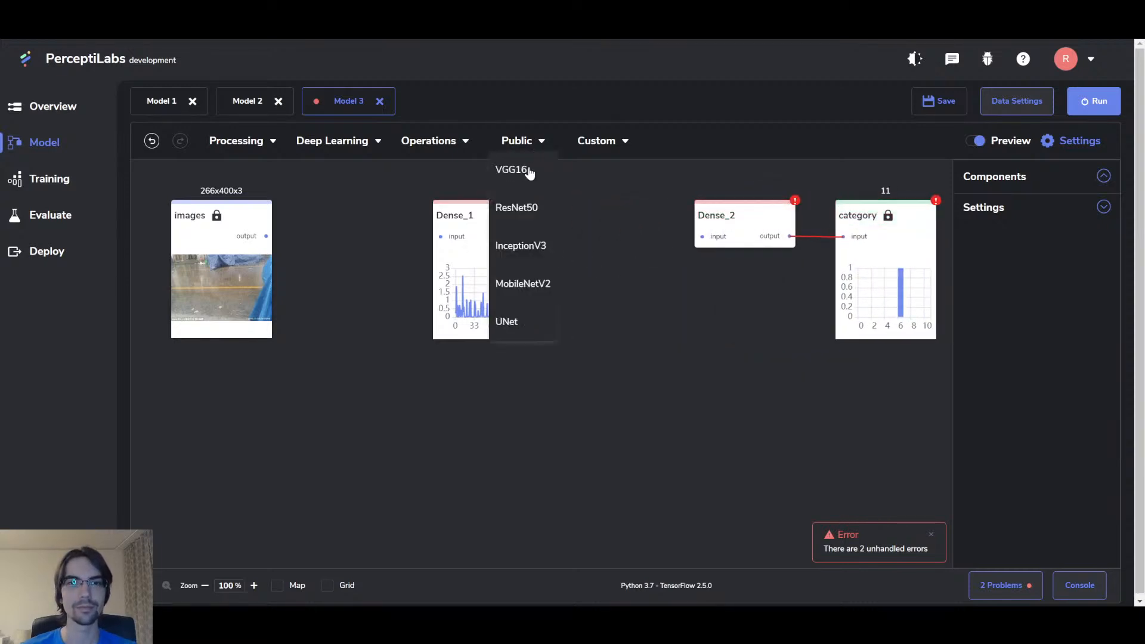
left_click_drag(529, 283, 300, 202)
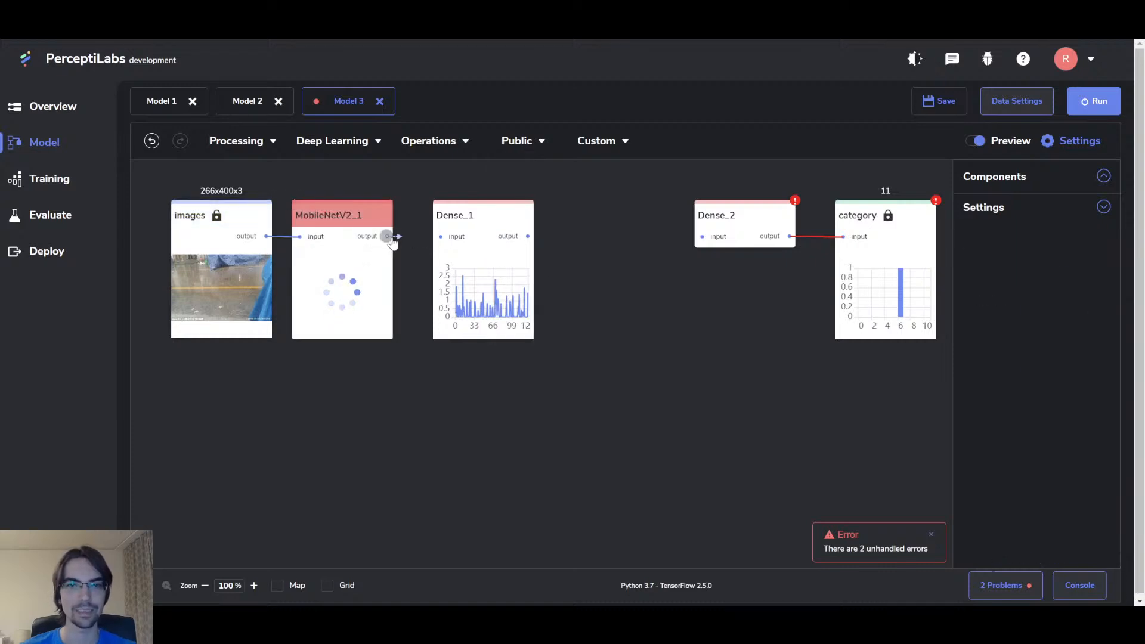
left_click_drag(389, 239, 440, 236)
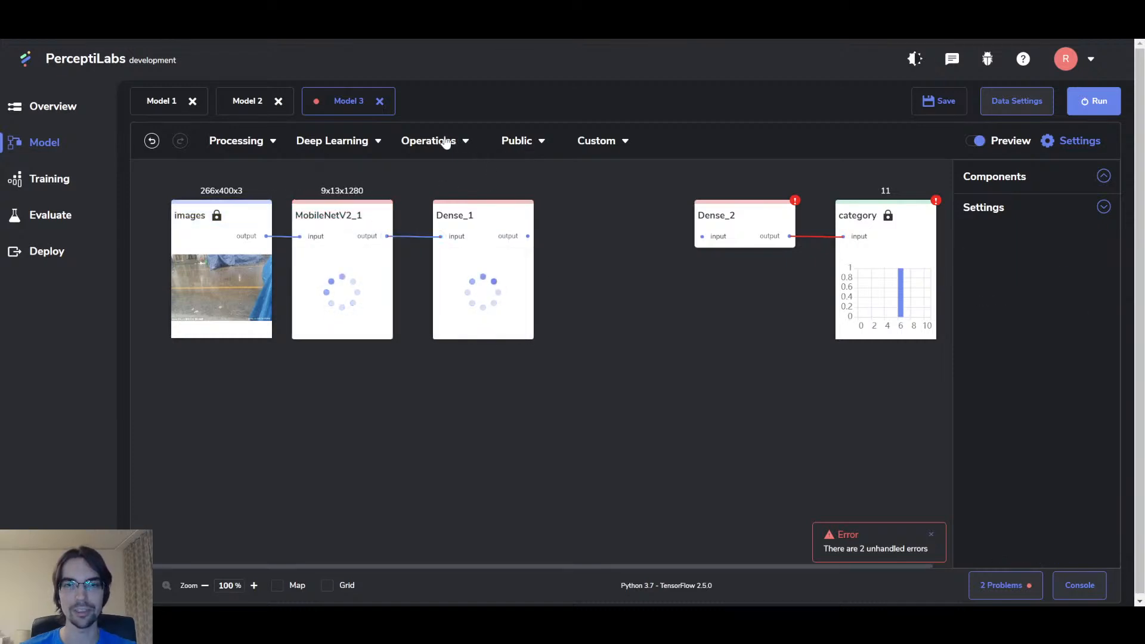
Step: Insert Dense_3 between Dense_1 and Dense_2 with 128 neurons and ReLU activation
mouse_move(334, 146)
left_click_drag(328, 167, 575, 206)
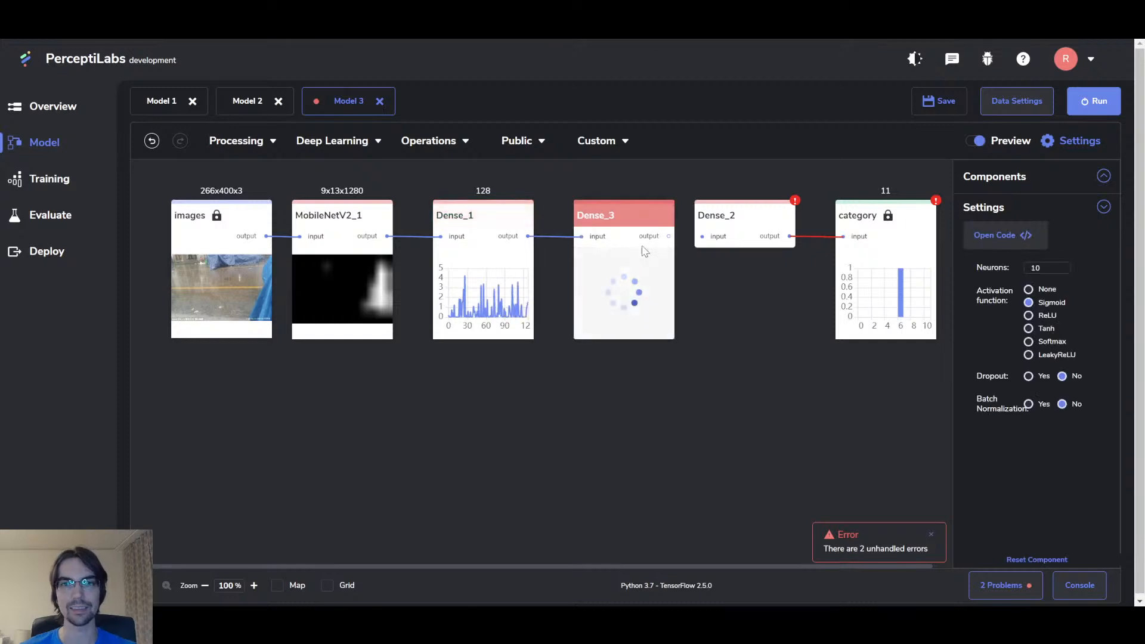
left_click_drag(669, 236, 702, 236)
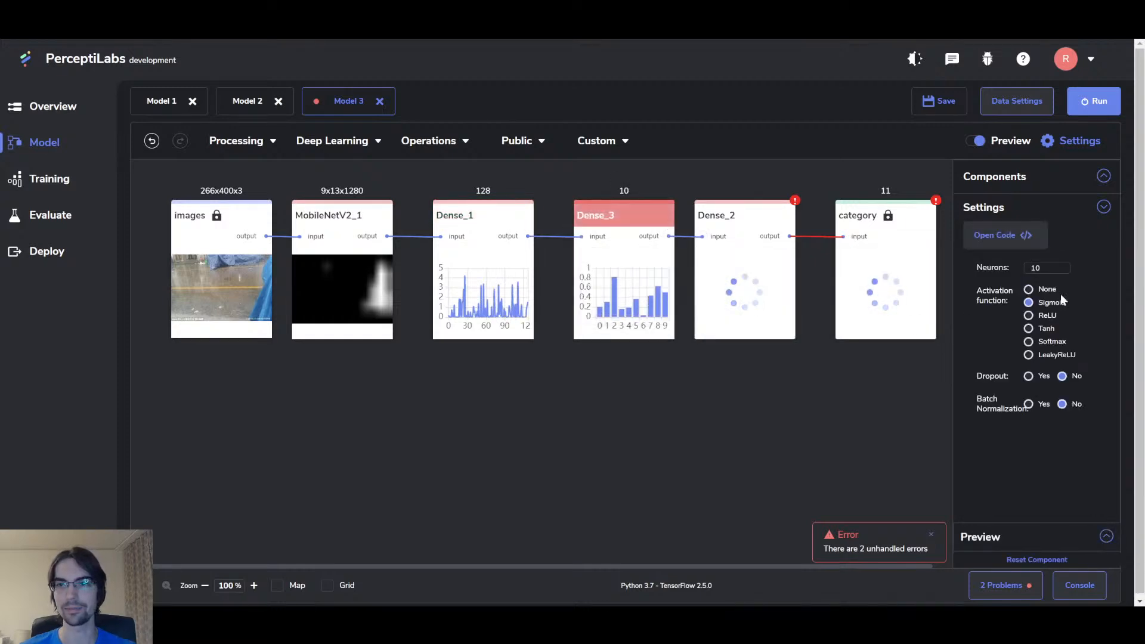
double_click(1047, 268)
type("128")
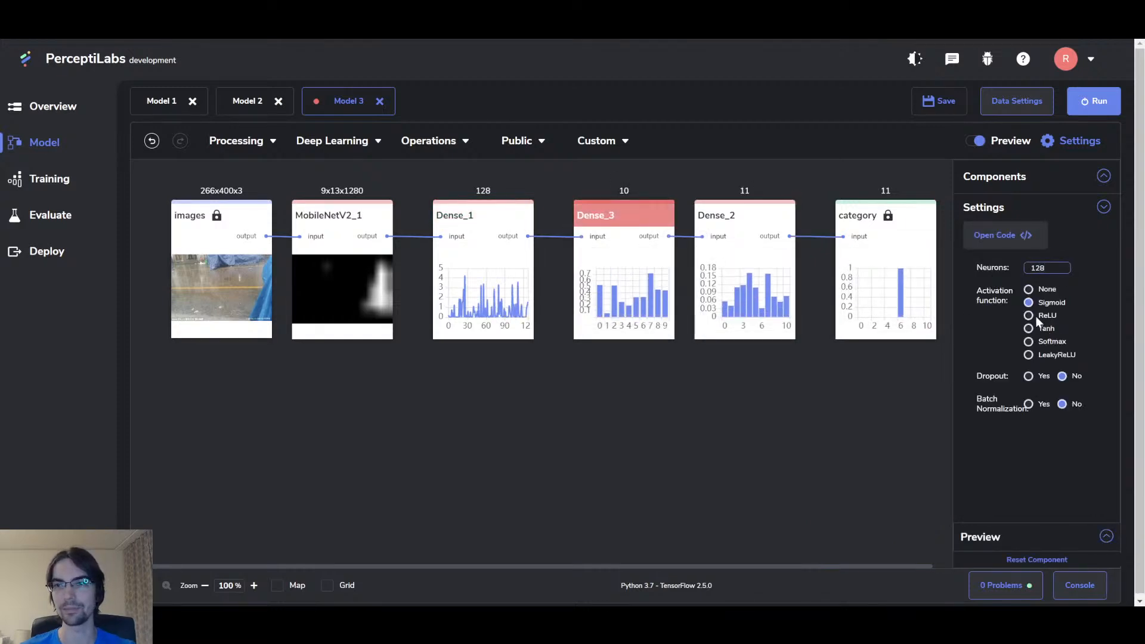
left_click(1036, 316)
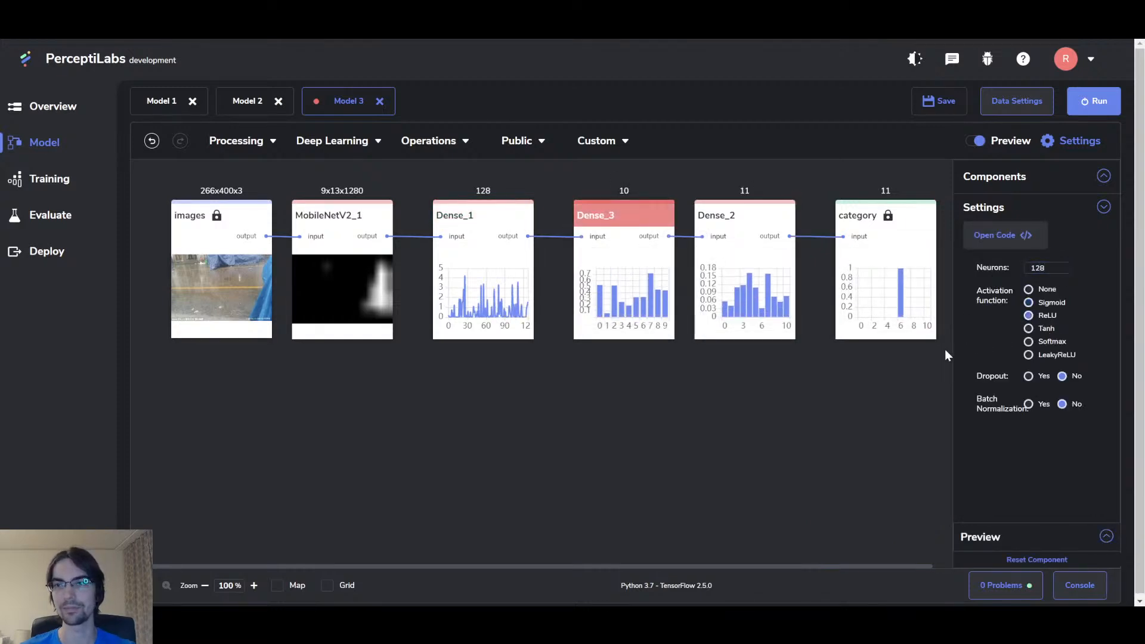
Step: Deselect Dense_3 and open Run to show Model 3's training settings
left_click(700, 408)
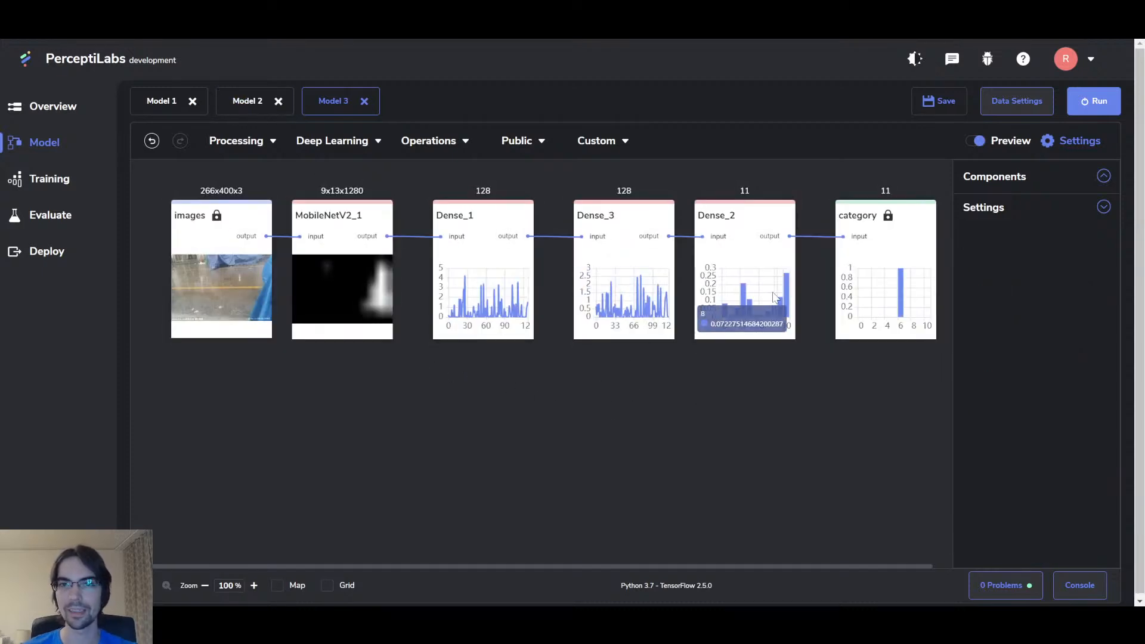
left_click(1100, 100)
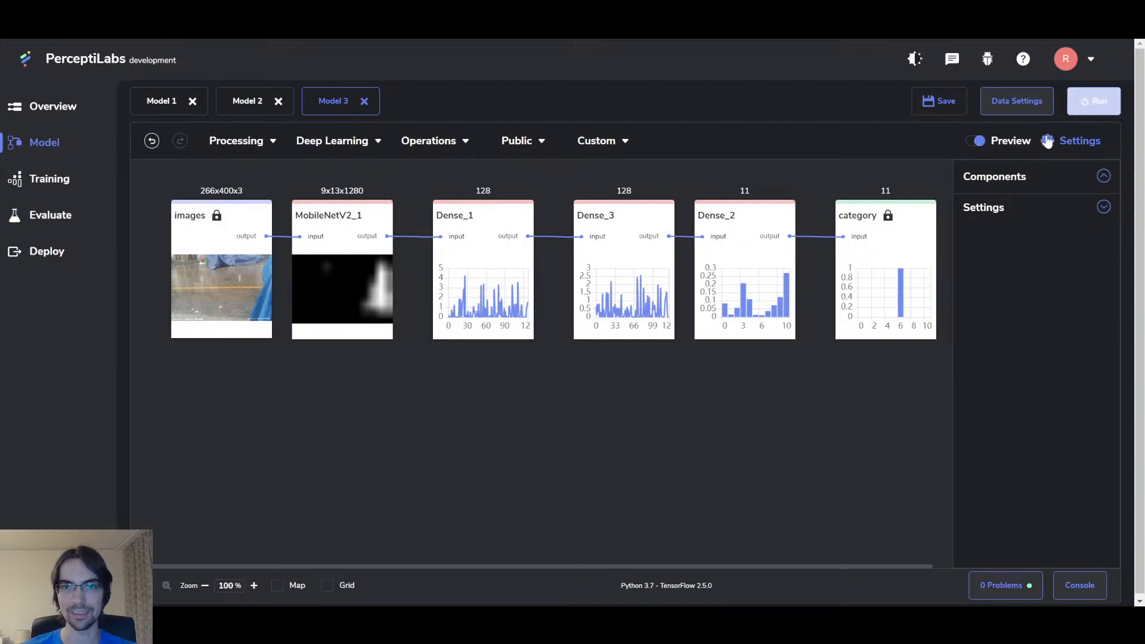
Step: Set Epochs to 5 and start training Model 3
double_click(660, 229)
type("5")
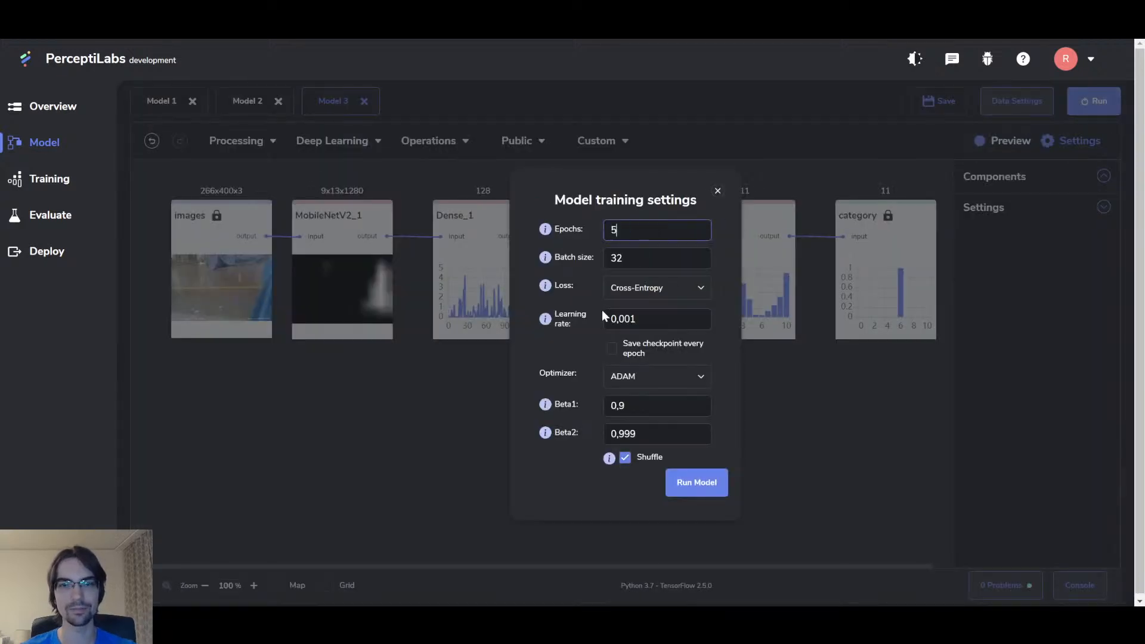
left_click(708, 493)
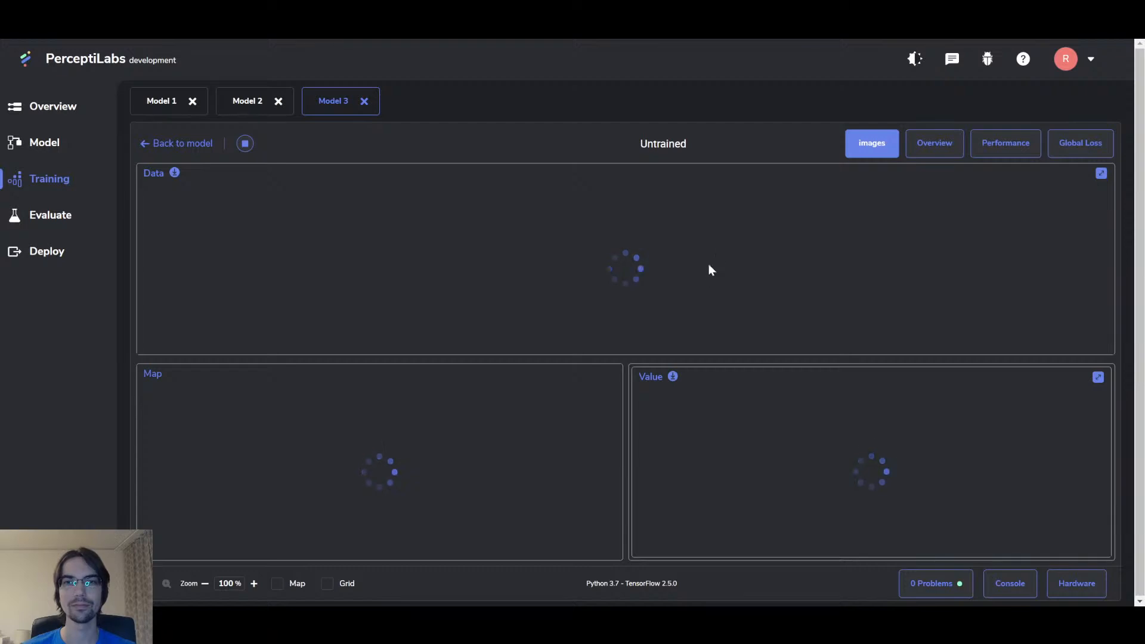
Step: While Model 3 trains, view the overview charts and Dense_2's output and gradients
left_click(946, 149)
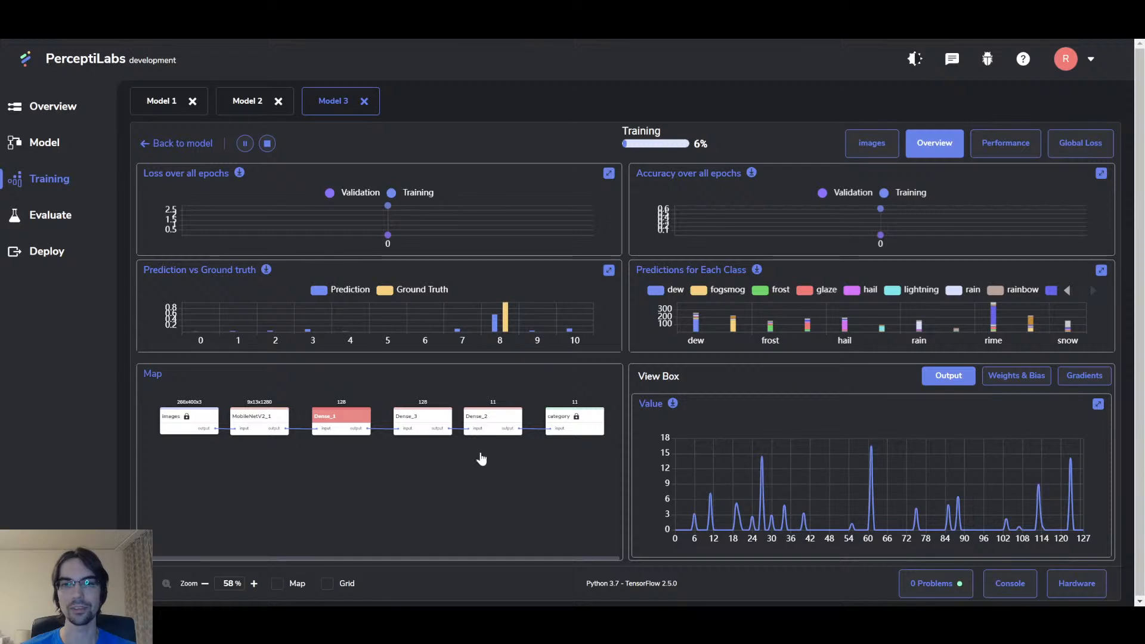
left_click(500, 416)
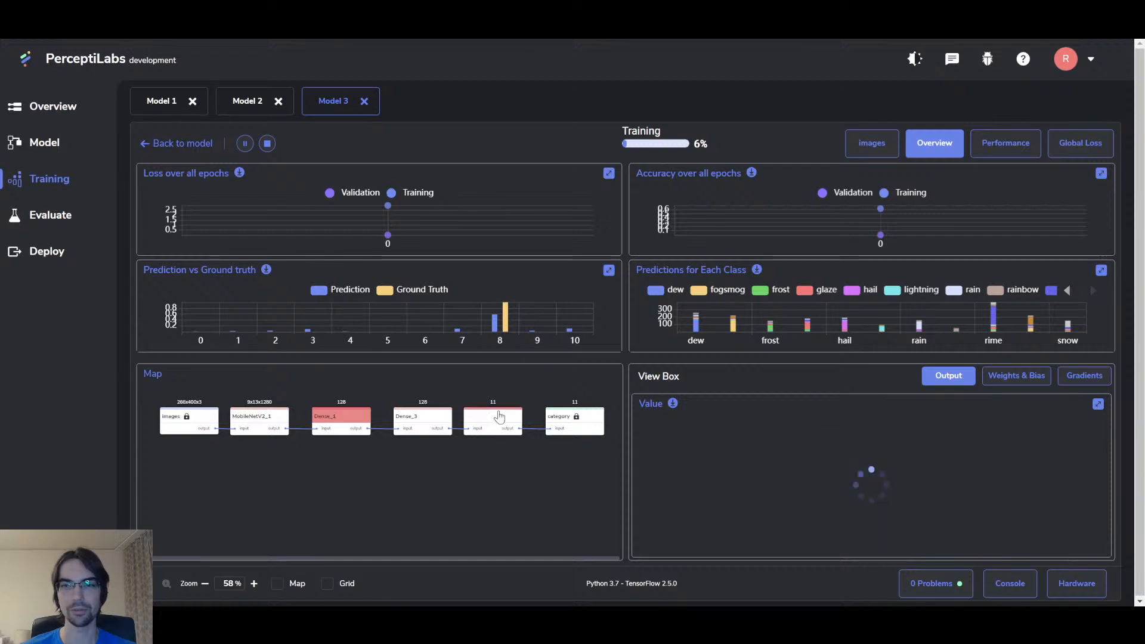
left_click(1085, 376)
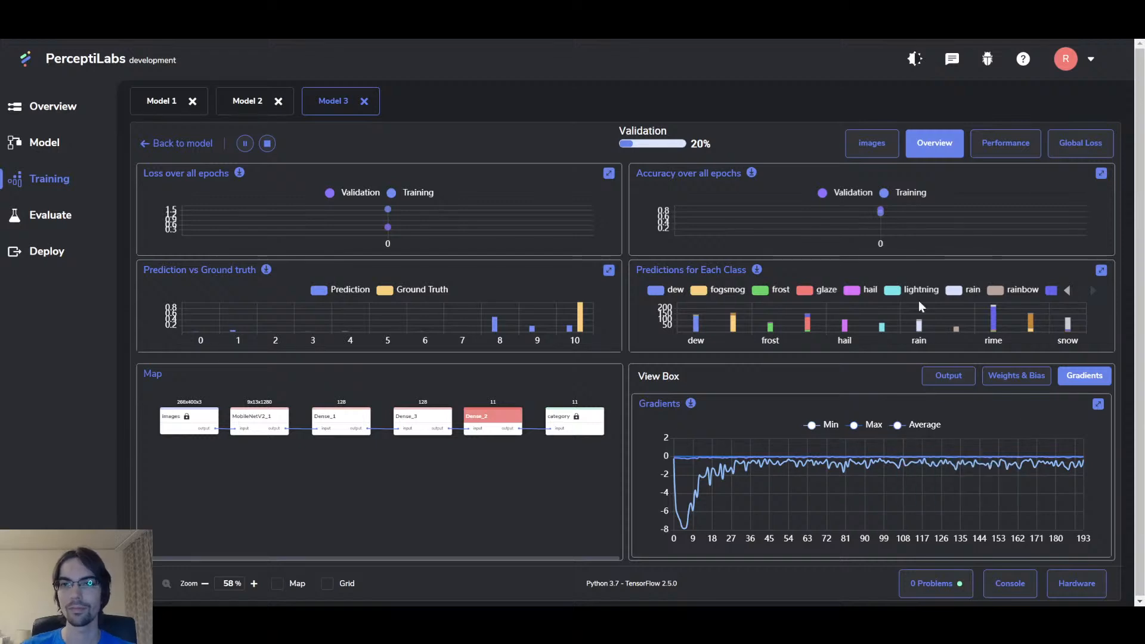
mouse_move(885, 213)
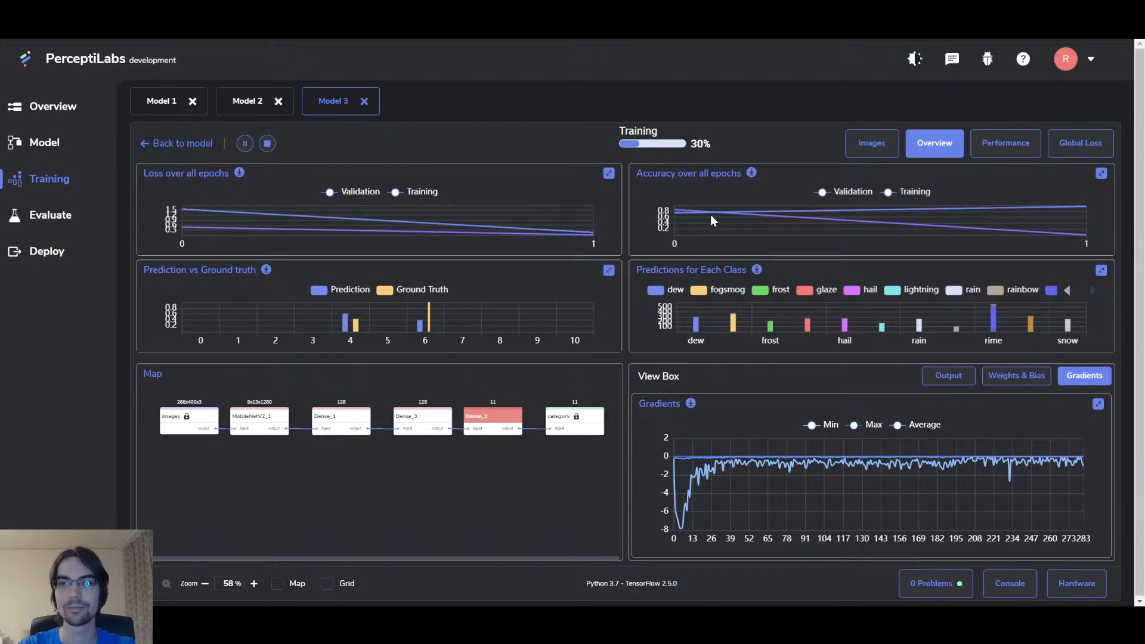
mouse_move(998, 315)
left_click(1101, 270)
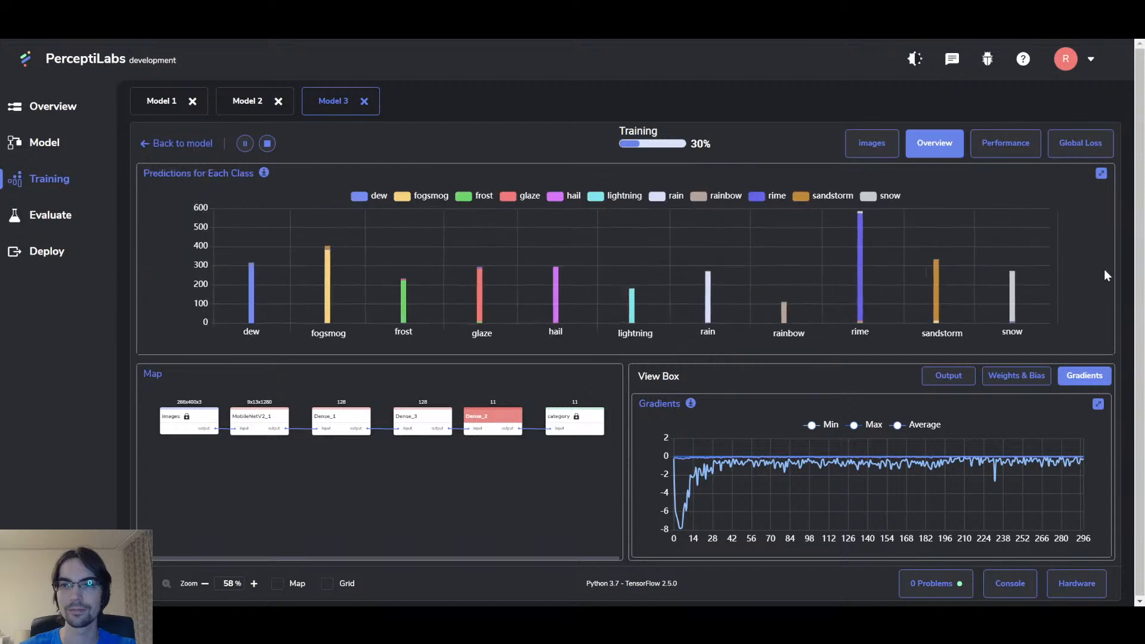
mouse_move(1013, 260)
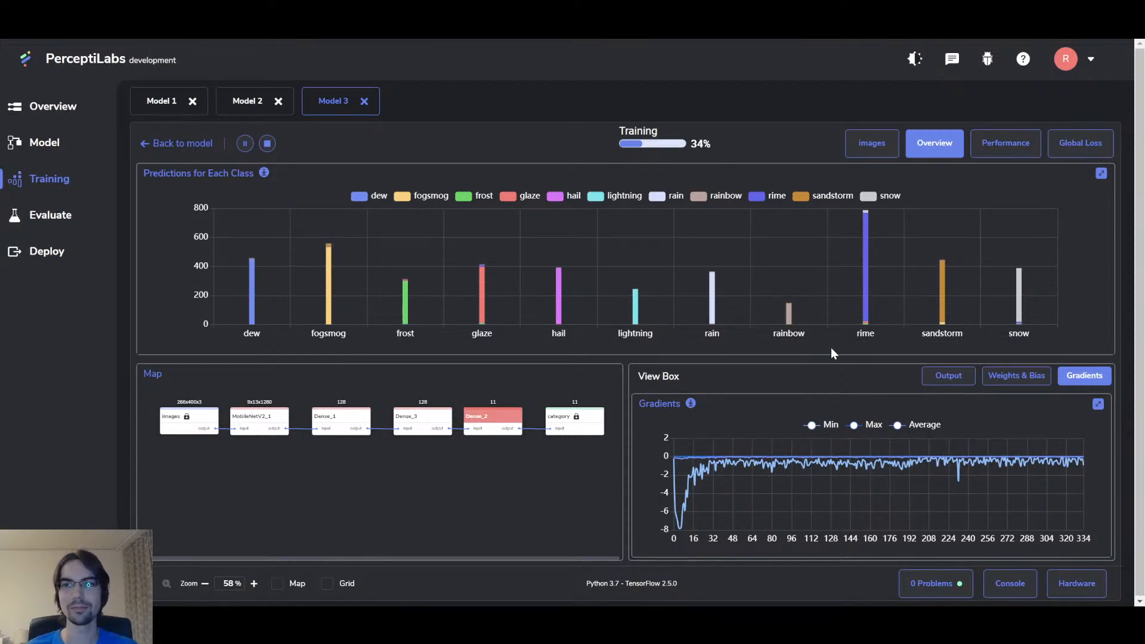
mouse_move(865, 302)
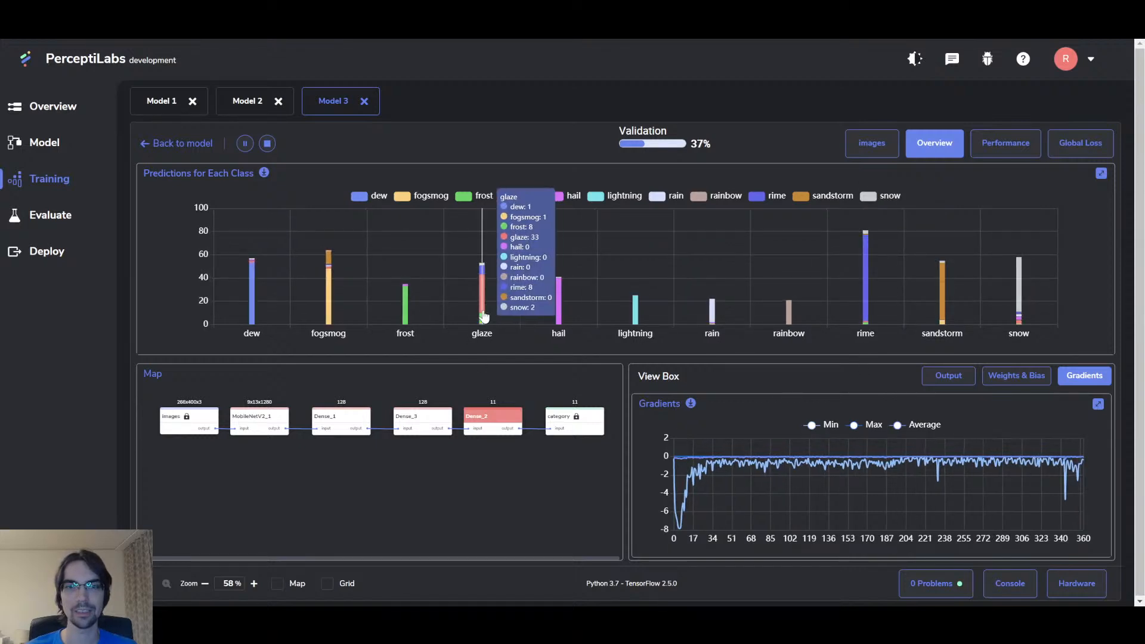
mouse_move(347, 306)
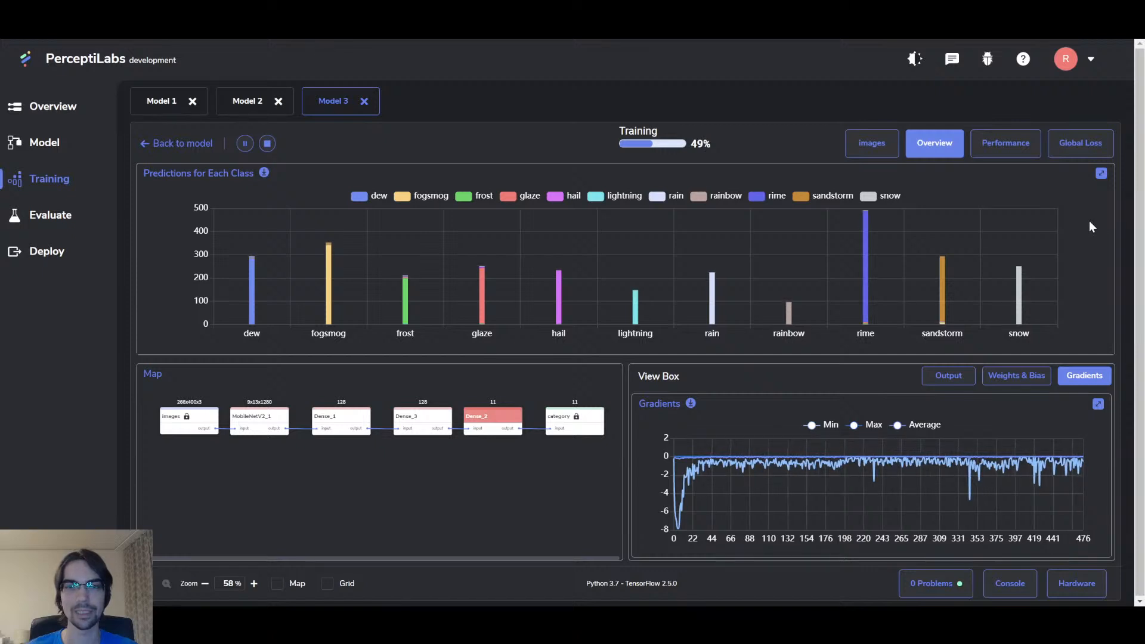
mouse_move(700, 295)
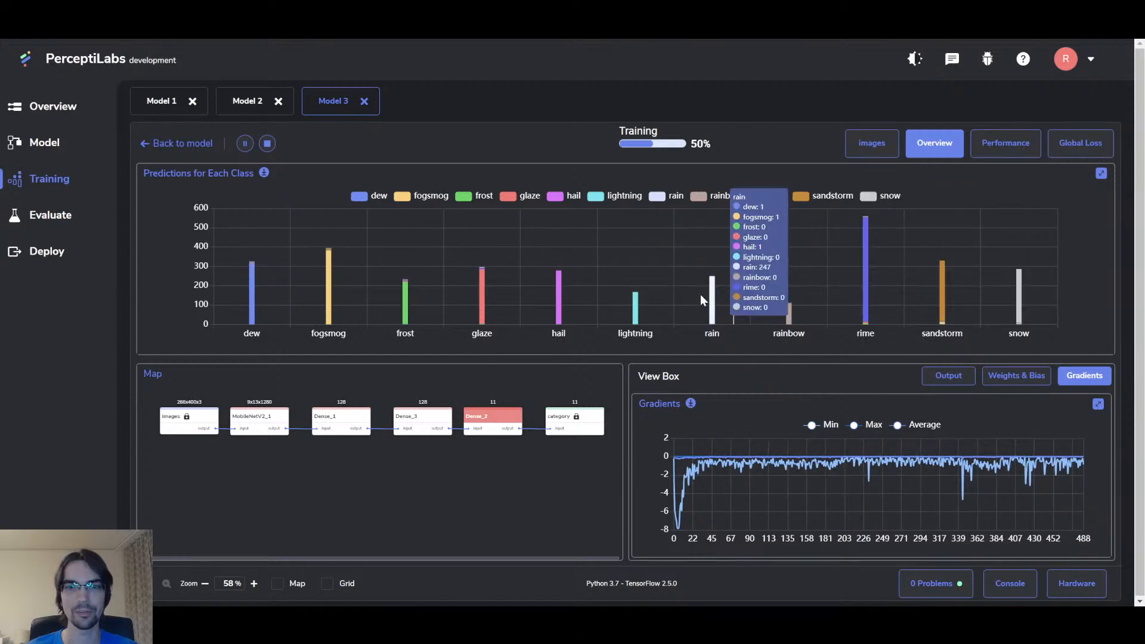
Step: Collapse the per-class chart, stop Model 3 early at 97.40 training accuracy, and open Evaluate
left_click(1101, 174)
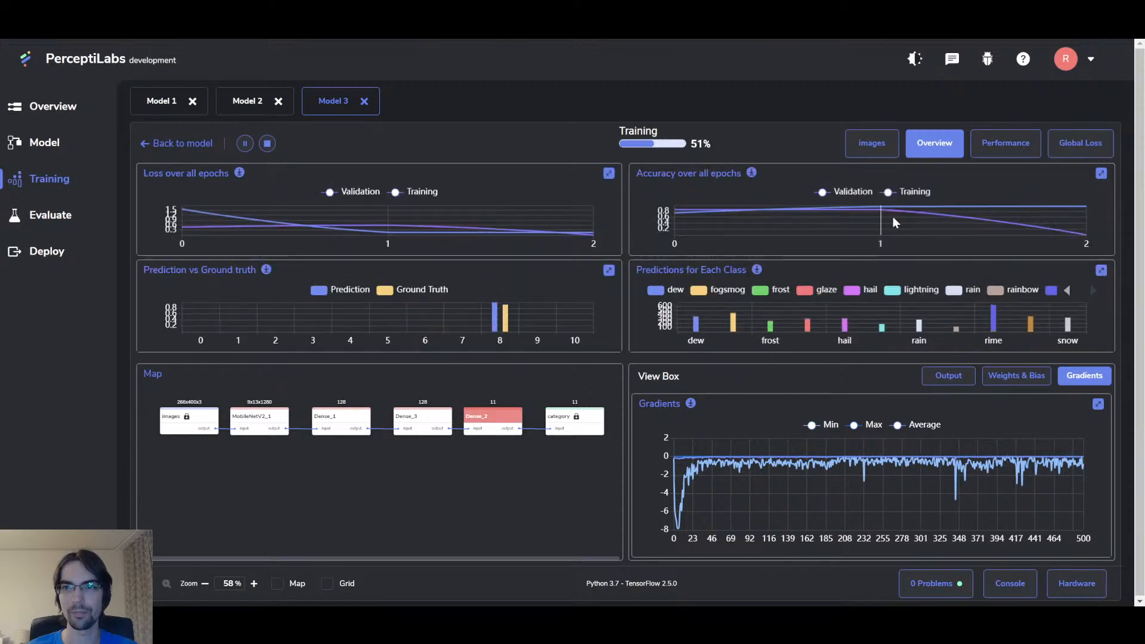
mouse_move(888, 226)
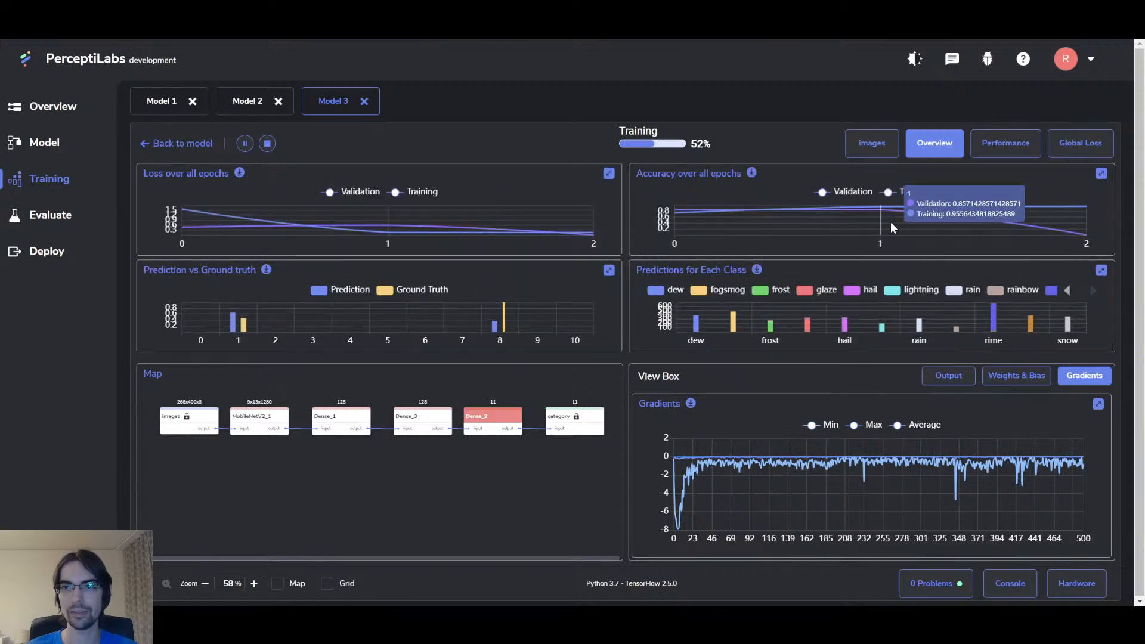
mouse_move(1083, 219)
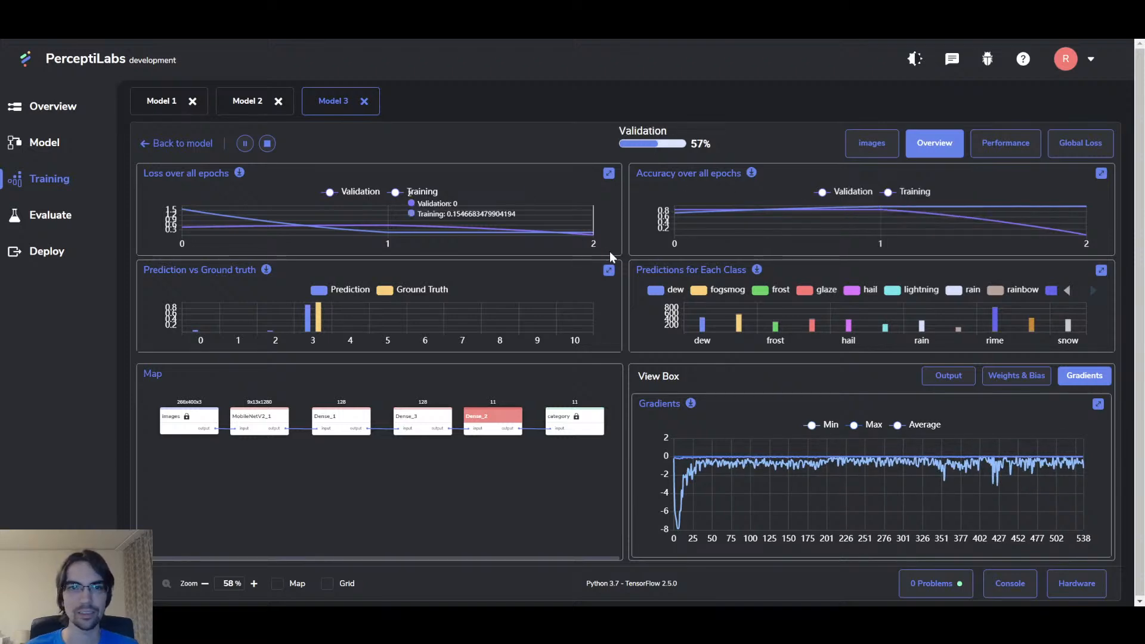
mouse_move(1036, 220)
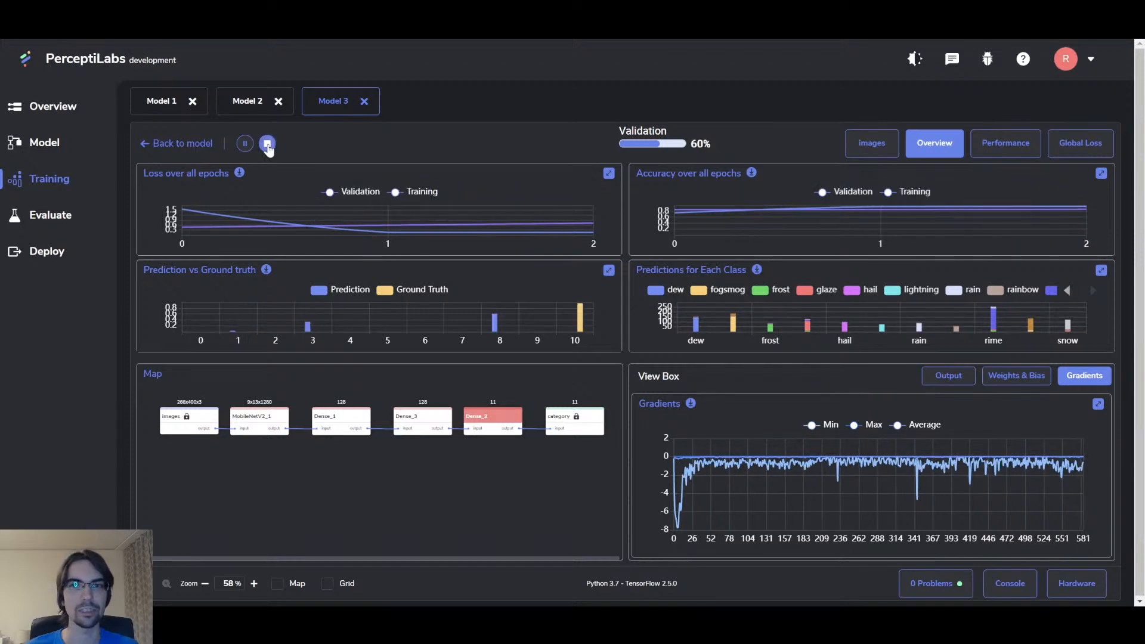
left_click(268, 145)
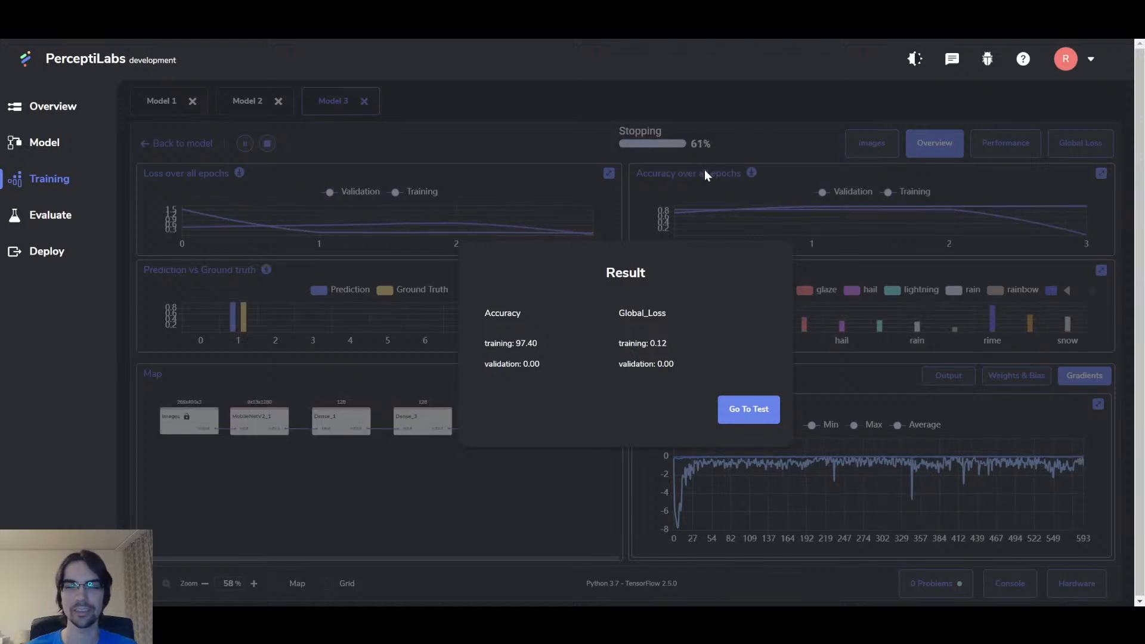
left_click(730, 167)
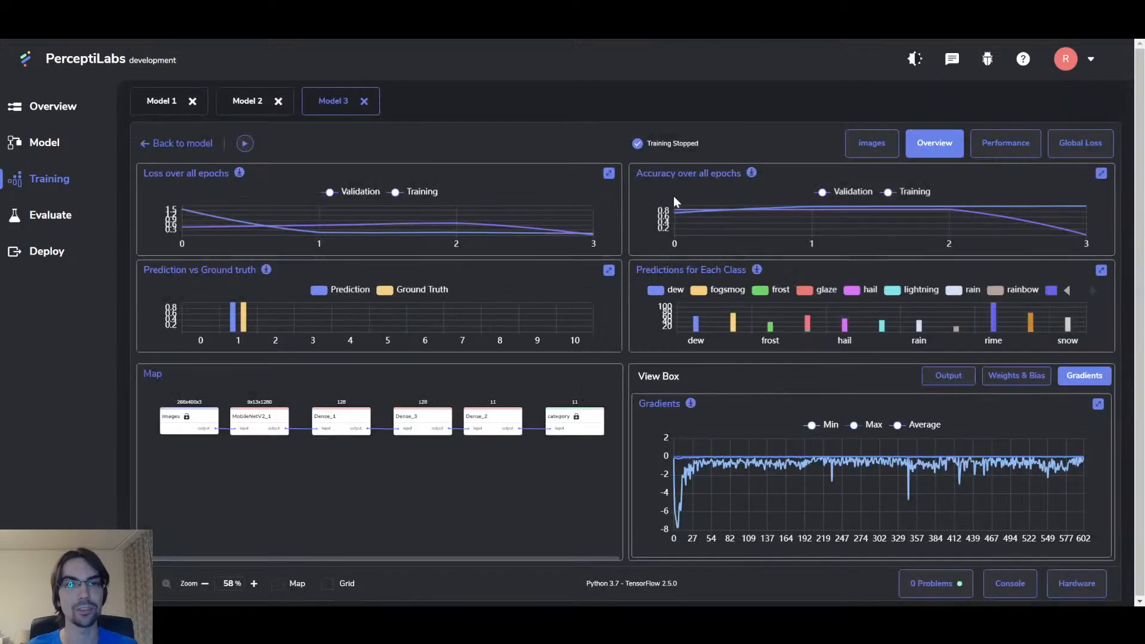
left_click(68, 228)
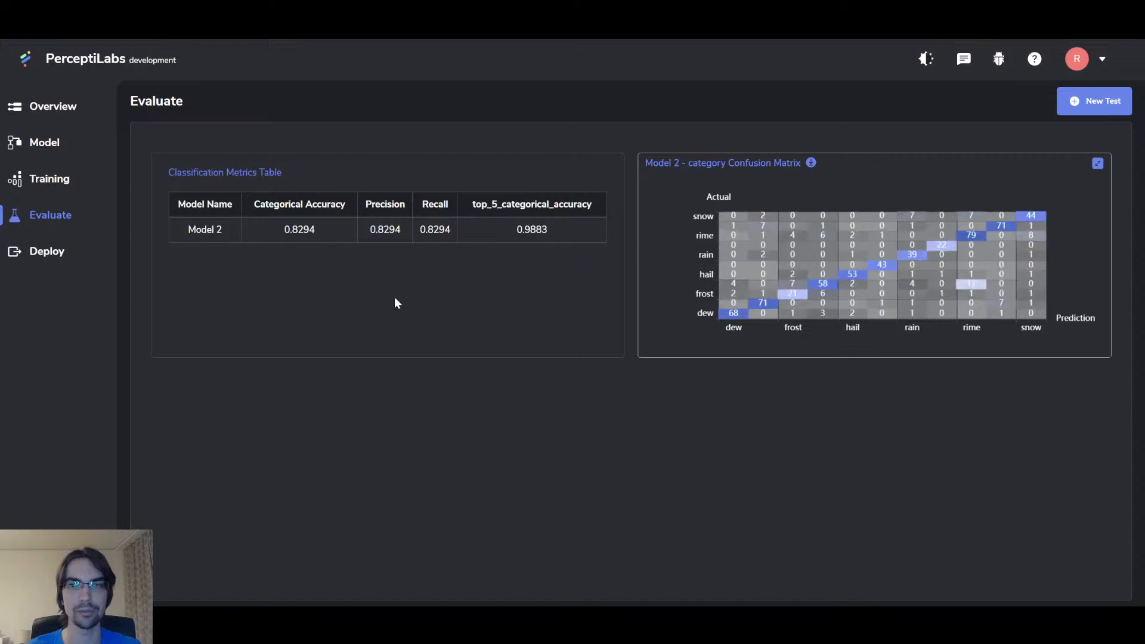
Step: Run a new test on Model 3 with Confusion Matrix and Classification Metrics enabled
left_click(1095, 102)
left_click(681, 330)
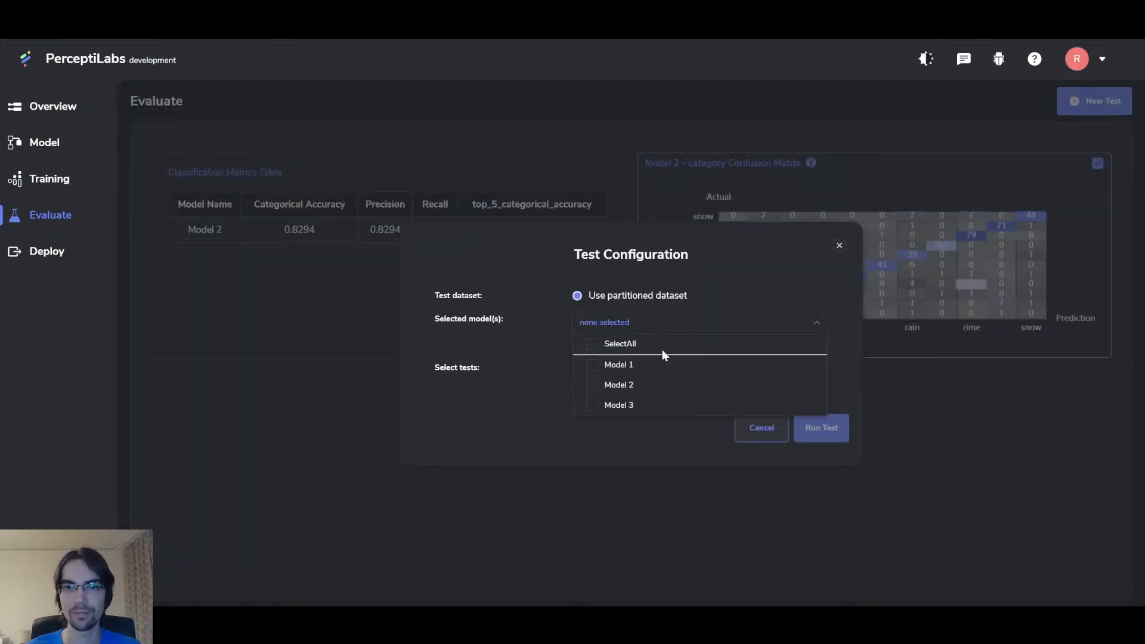
left_click(621, 406)
left_click(613, 370)
left_click(706, 369)
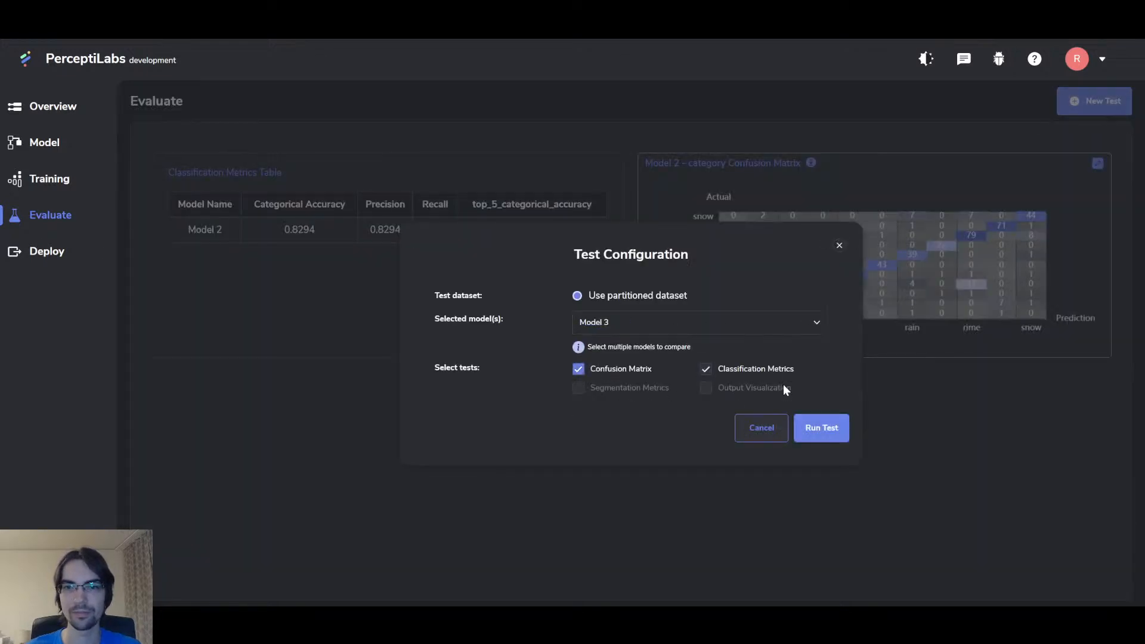
left_click(822, 428)
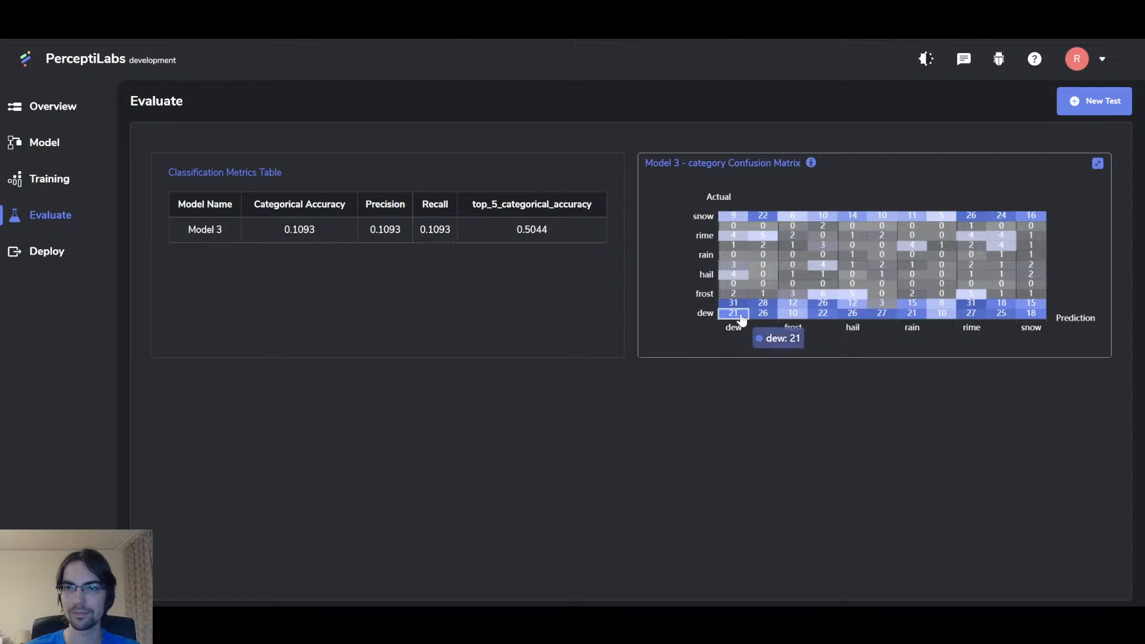
Step: Expand and collapse Model 3's confusion matrix, then return to the Training view
mouse_move(773, 307)
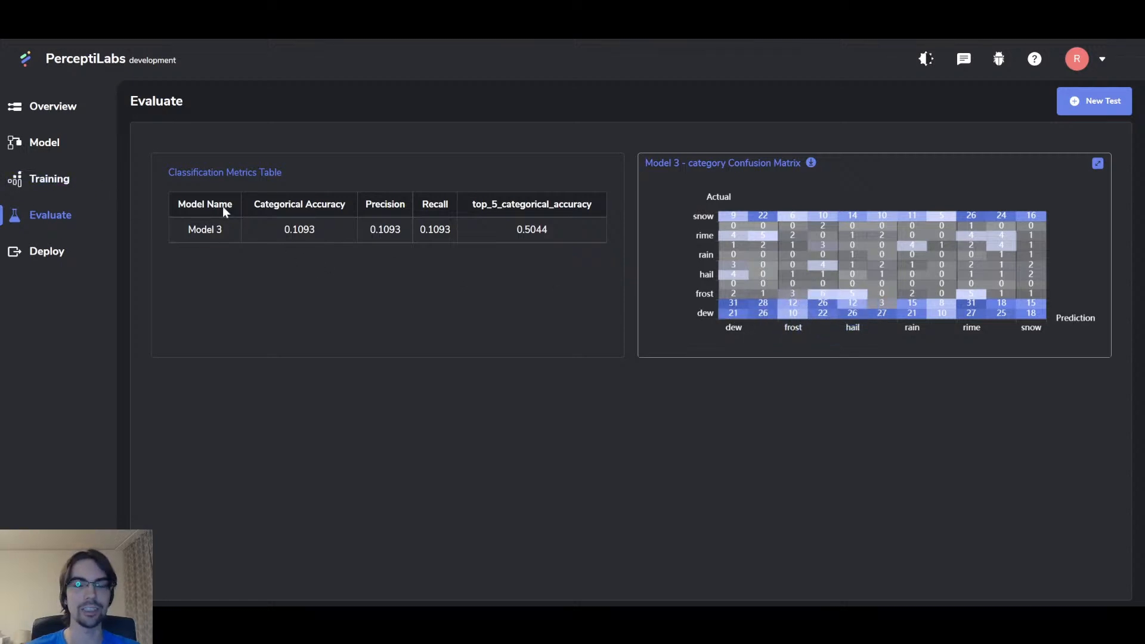
left_click(1098, 163)
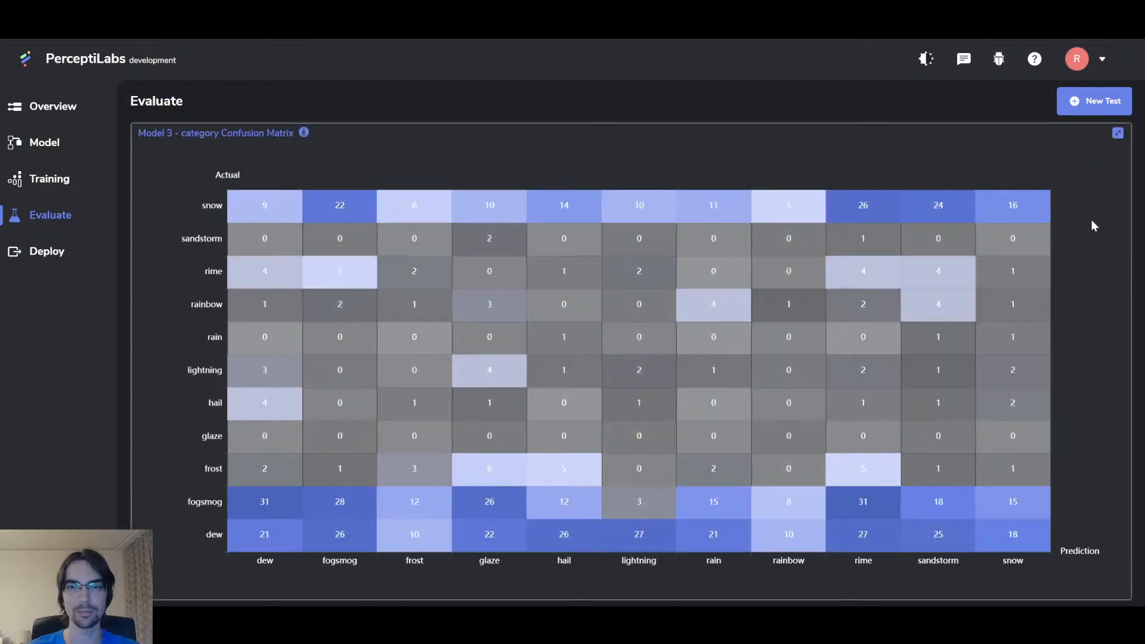
left_click(1117, 134)
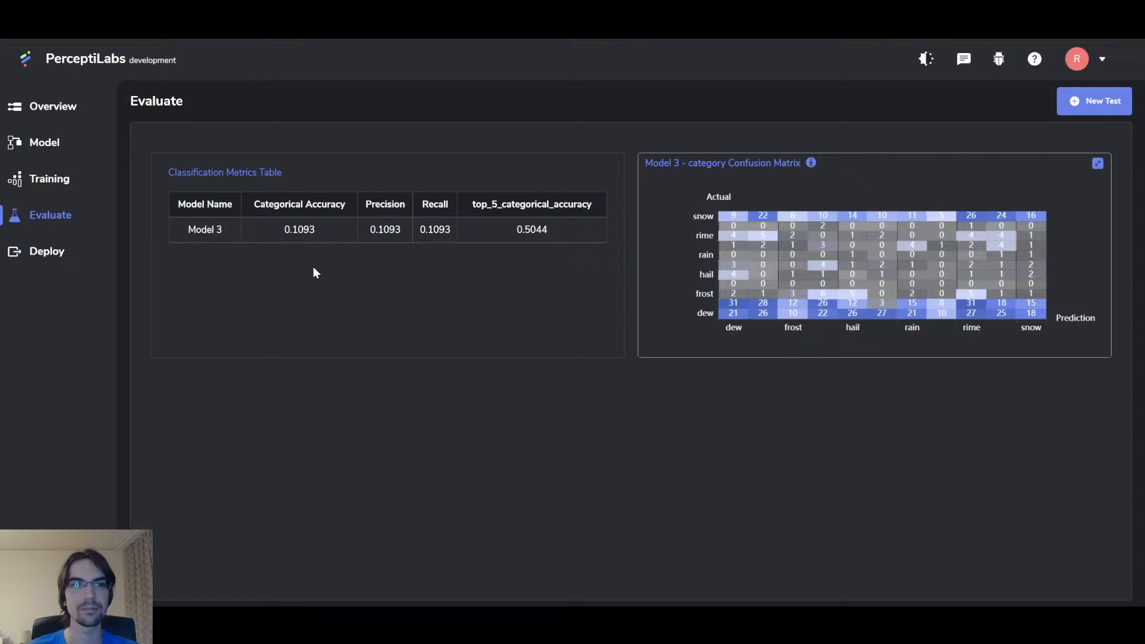
left_click(63, 187)
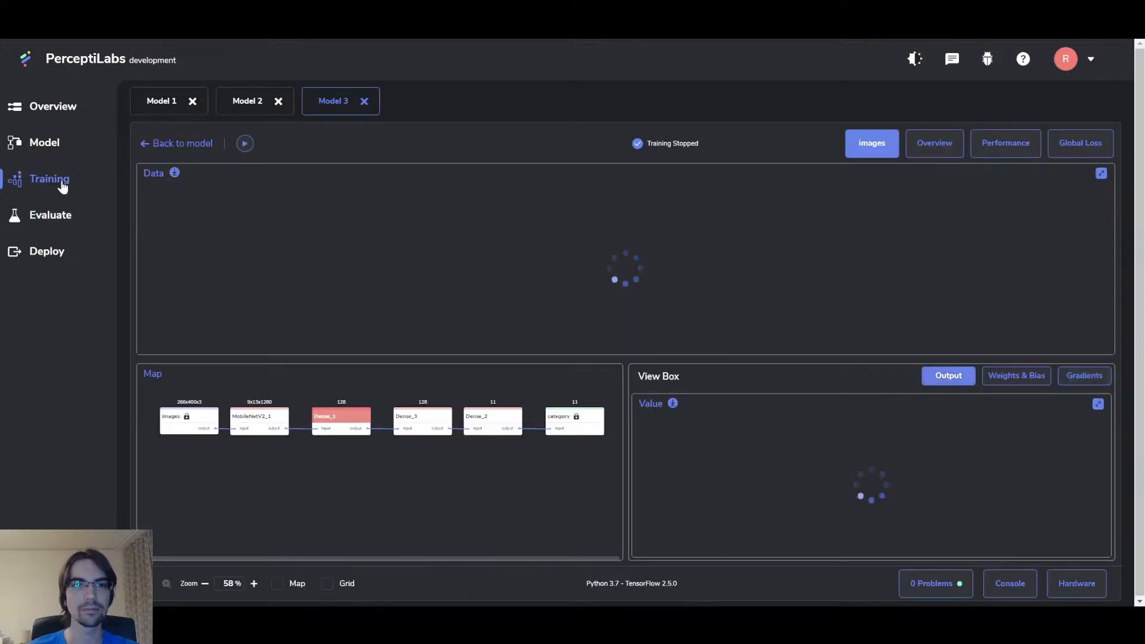
Step: Show the Overview accuracy charts for Model 3's stopped run, validation dropping to 0 at epoch 3
left_click(62, 217)
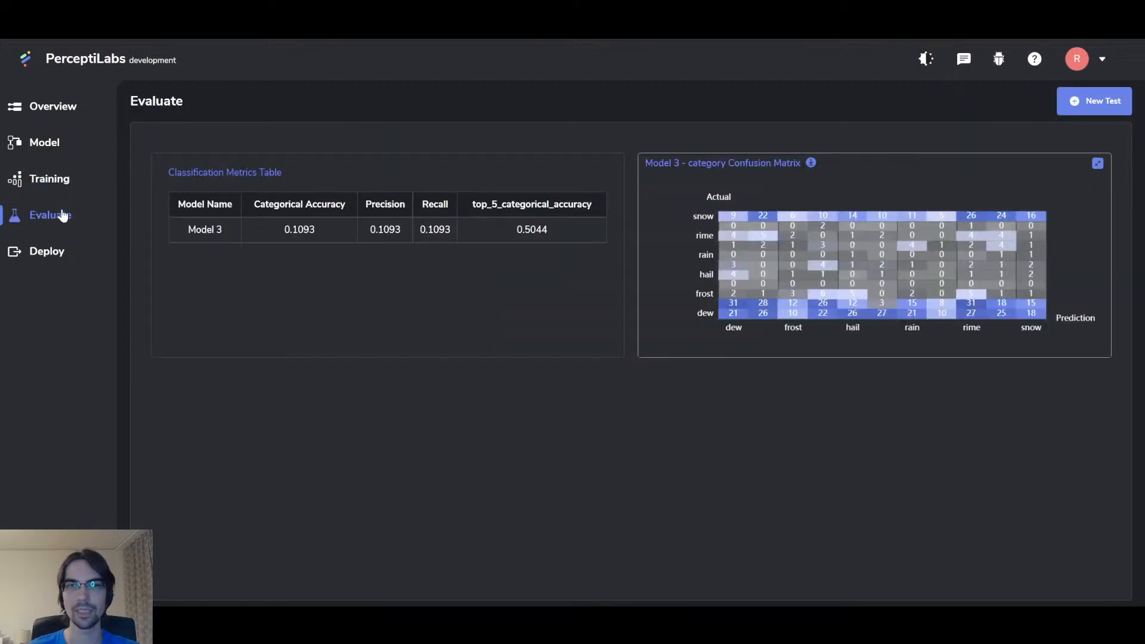
left_click(56, 179)
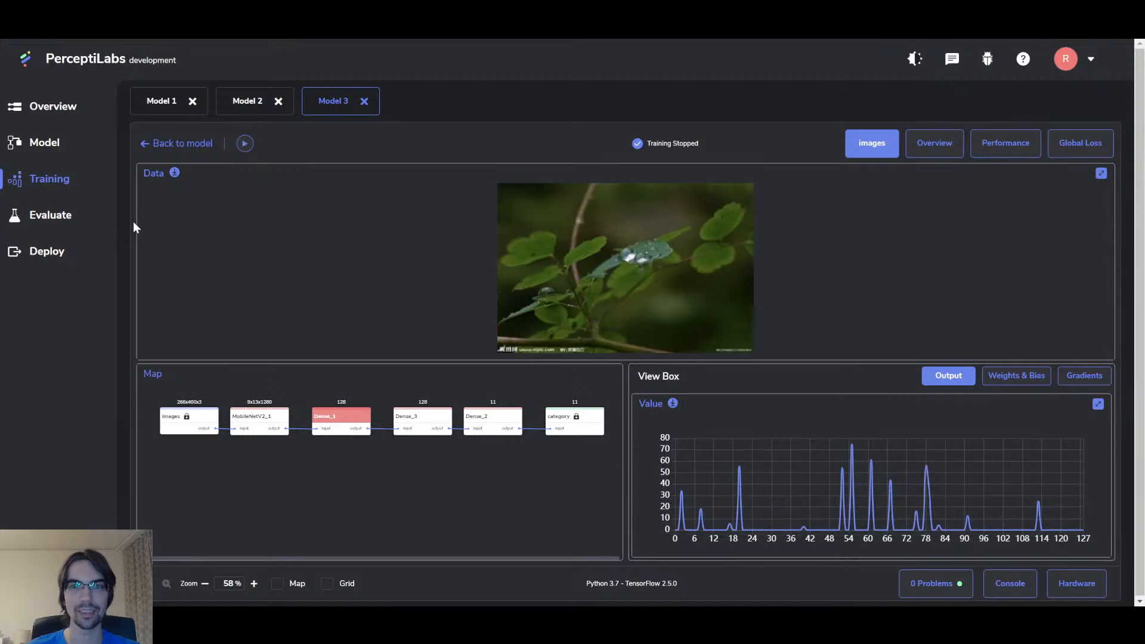
left_click(936, 149)
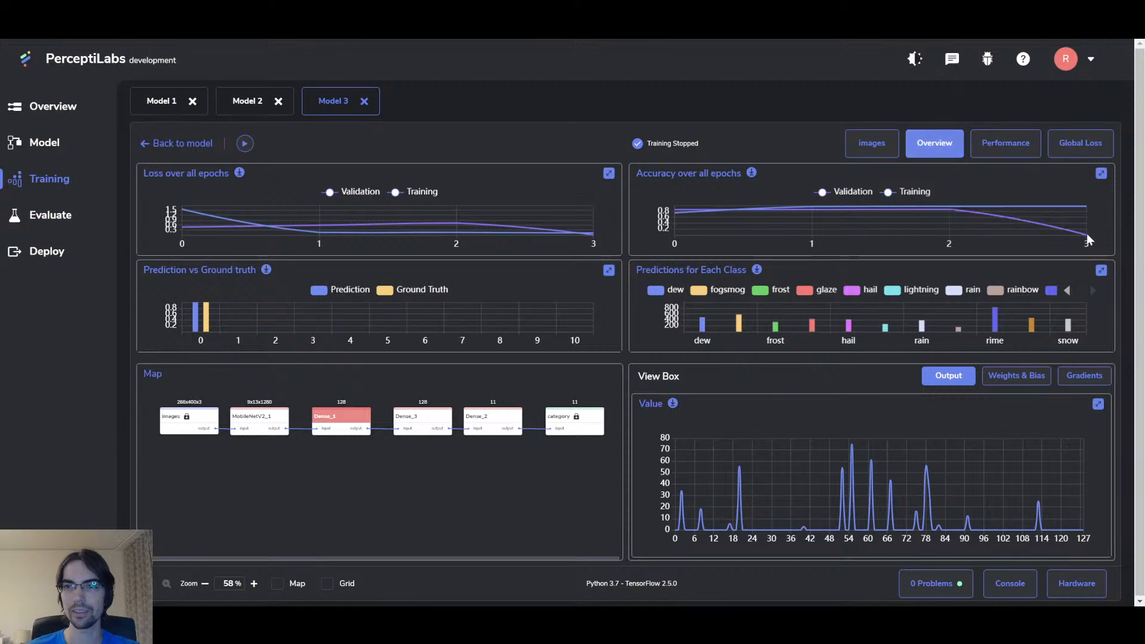
mouse_move(1078, 235)
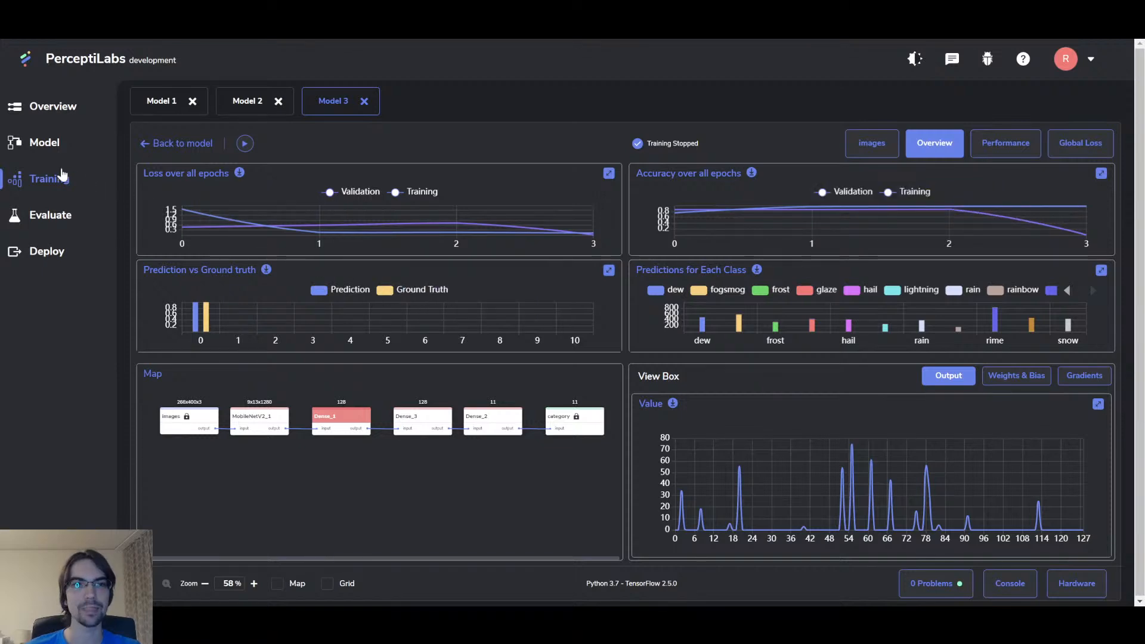
Step: Switch to the Model editor showing images → MobileNetV2_1 → Dense_1 → Dense_3 → Dense_2 → category
left_click(42, 143)
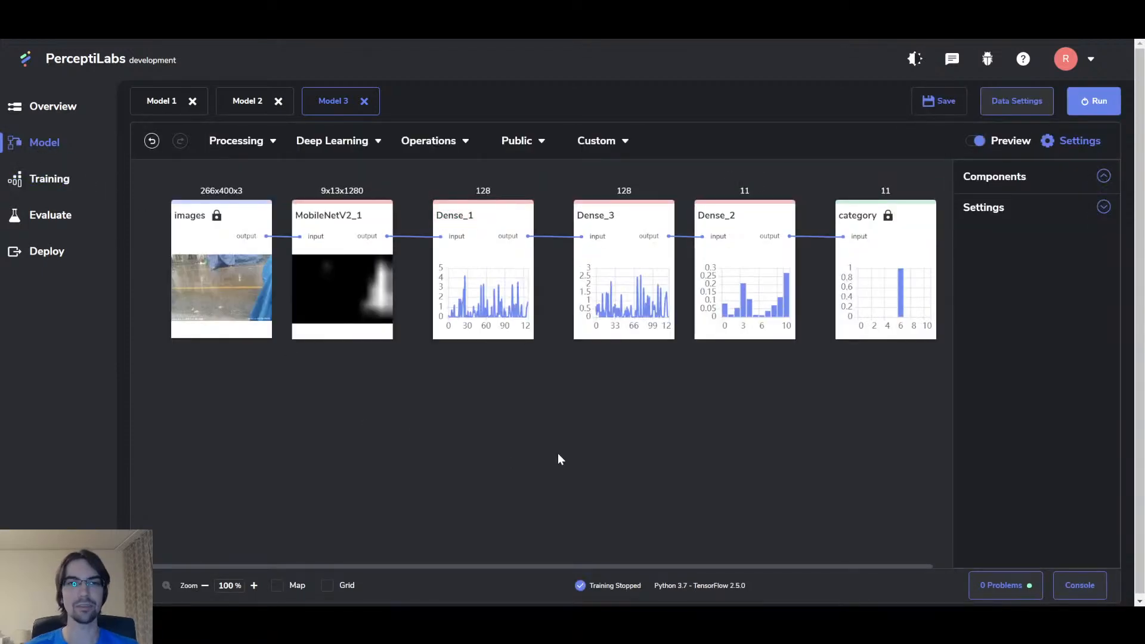